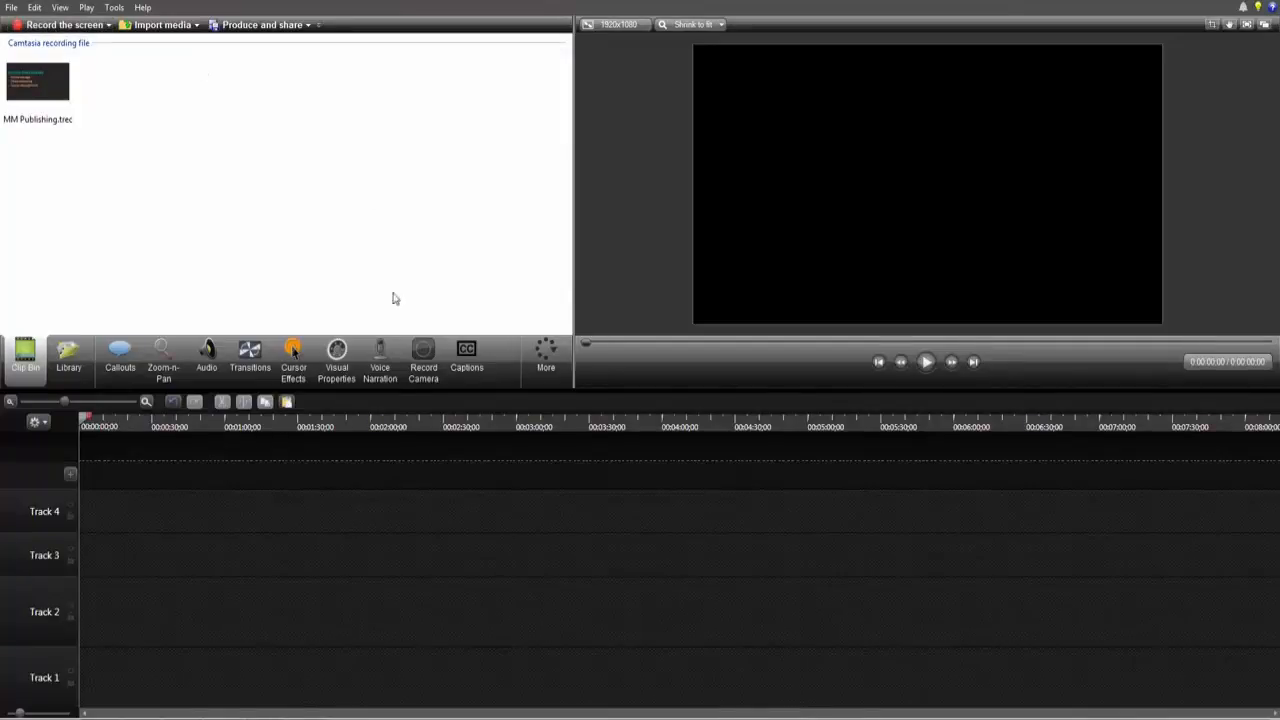
Step: Open the Record Camera panel to examine its webcam and audio options, then return to the clip bin
left_click(433, 369)
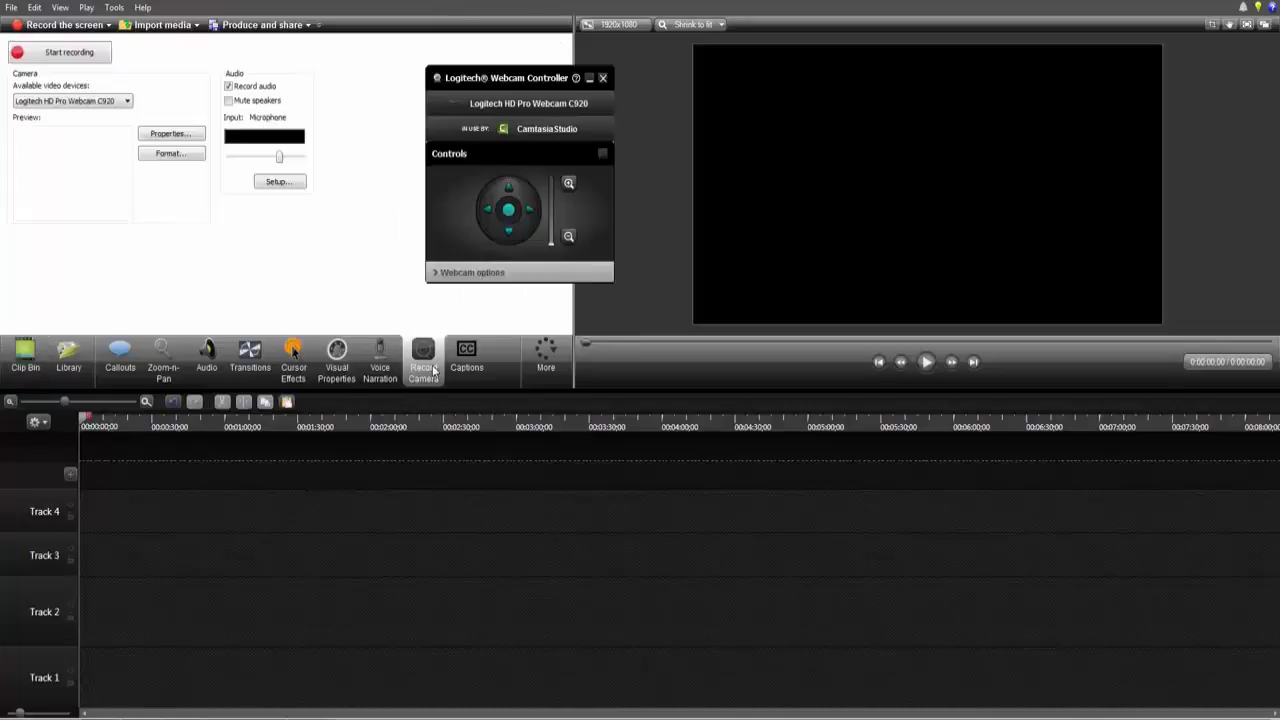
left_click(602, 78)
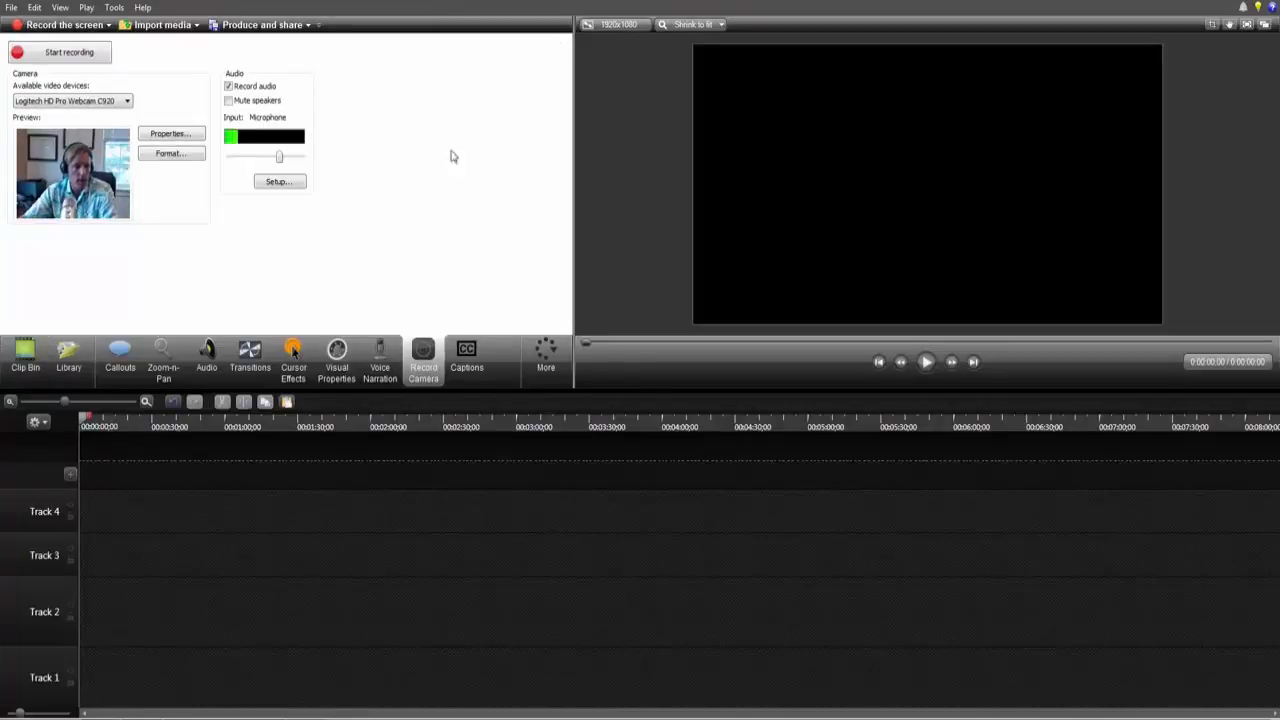
left_click(127, 102)
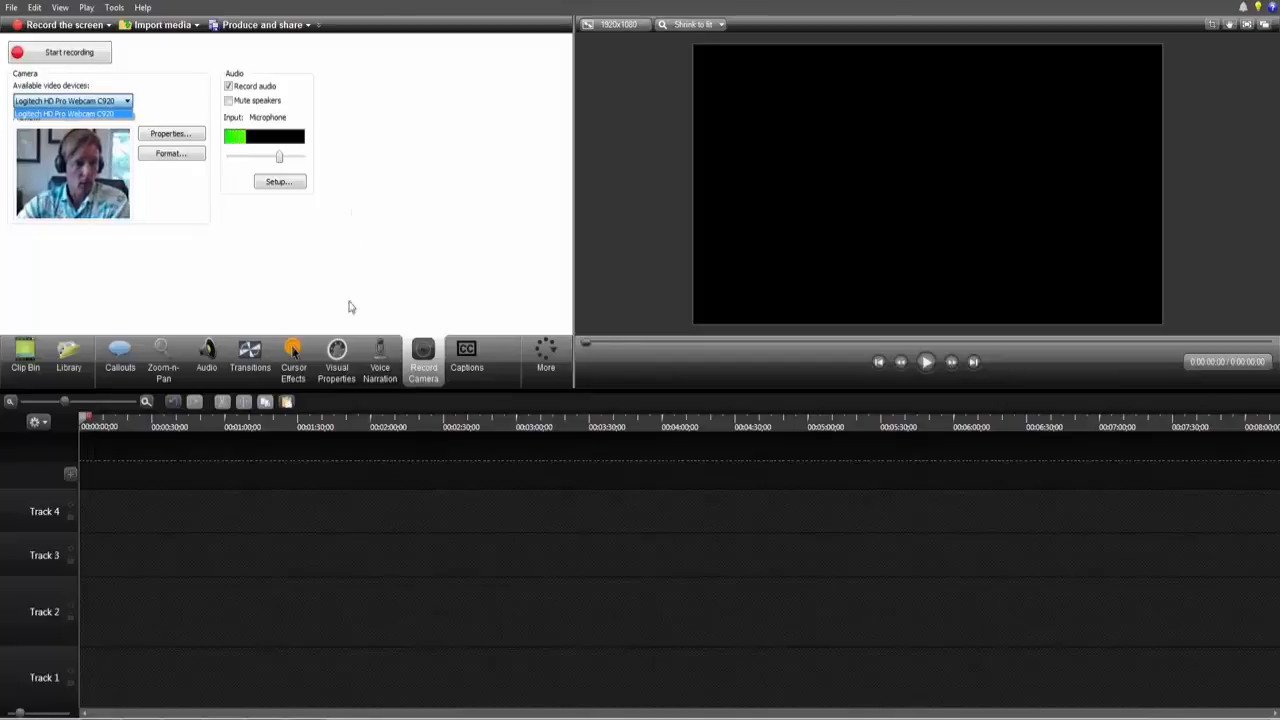
left_click(18, 366)
left_click(18, 366)
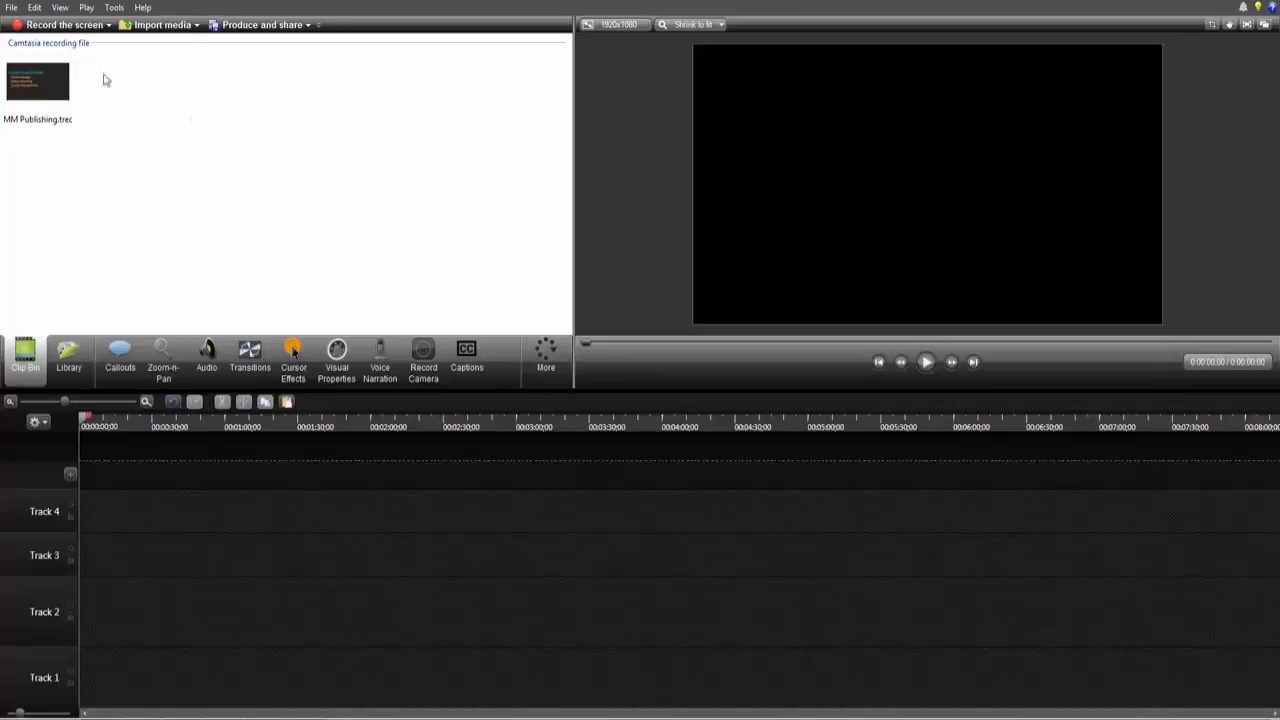
Step: Add the MM Publishing.trec recording from the clip bin to the timeline
left_click(29, 88)
left_click_drag(29, 88, 112, 678)
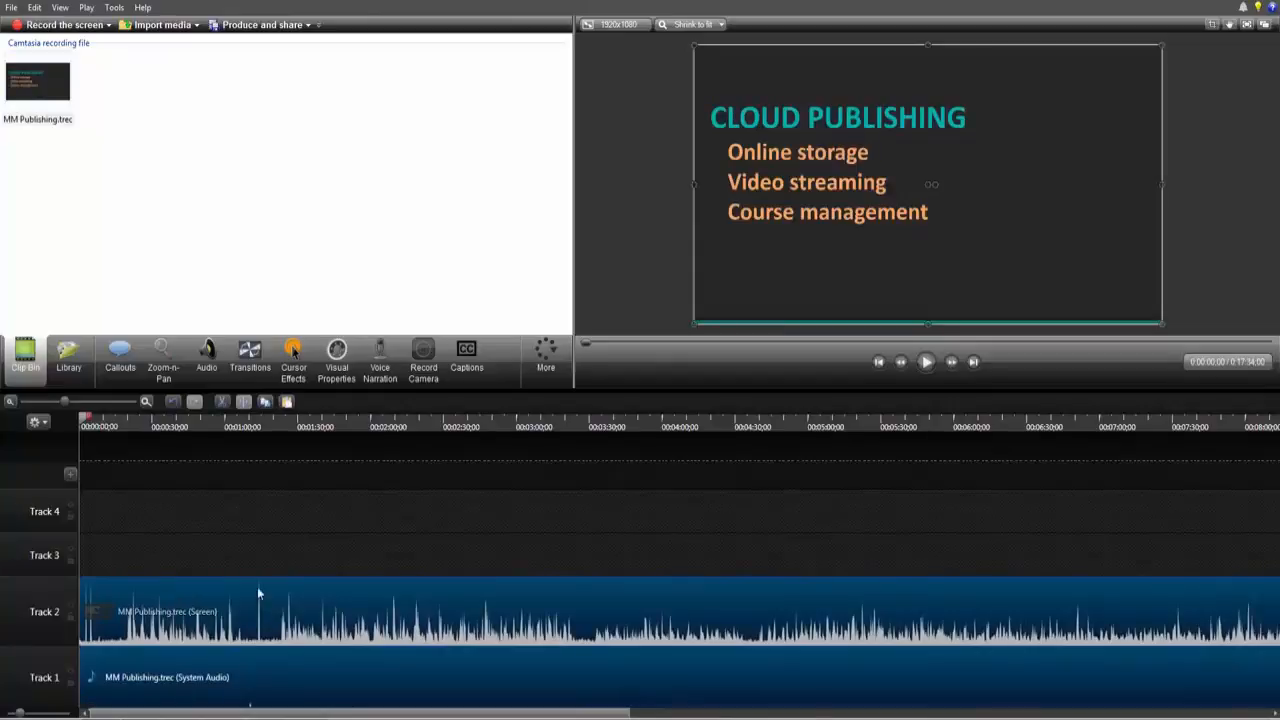
Step: Delete the recording's system audio clip and move its screen clip down onto Track 1
left_click(156, 679)
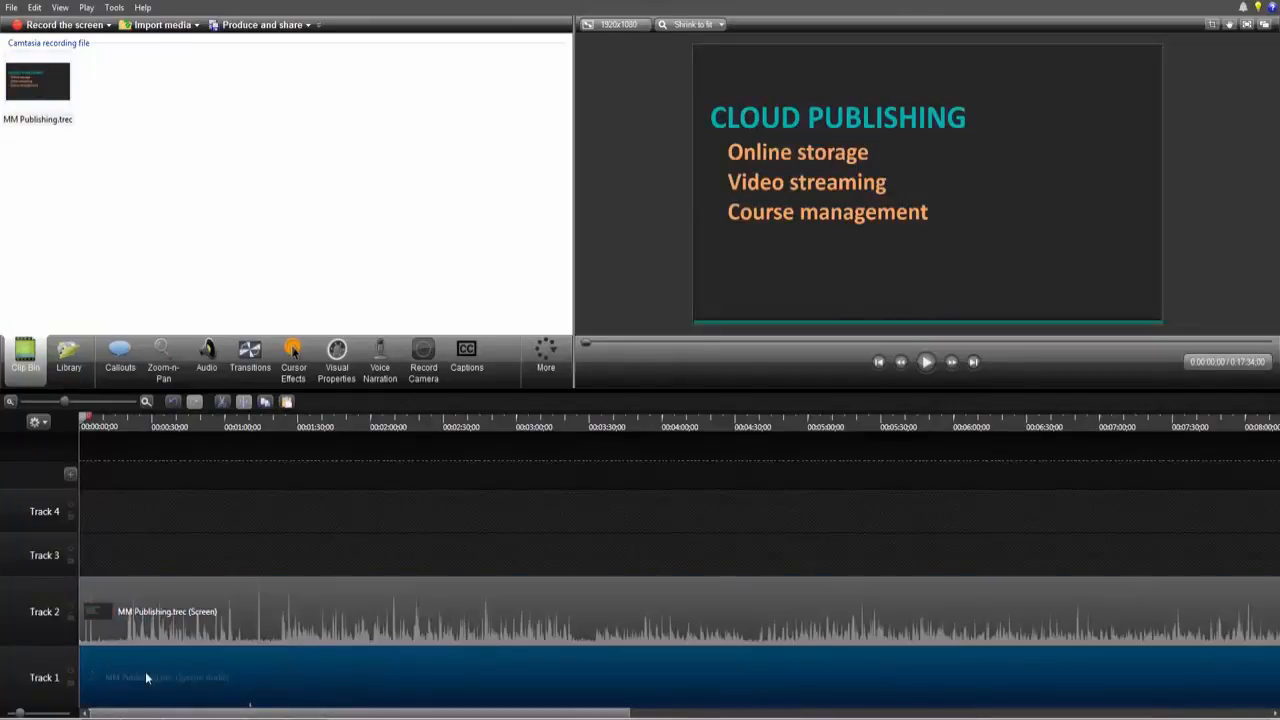
key("Delete")
left_click_drag(236, 612, 203, 662)
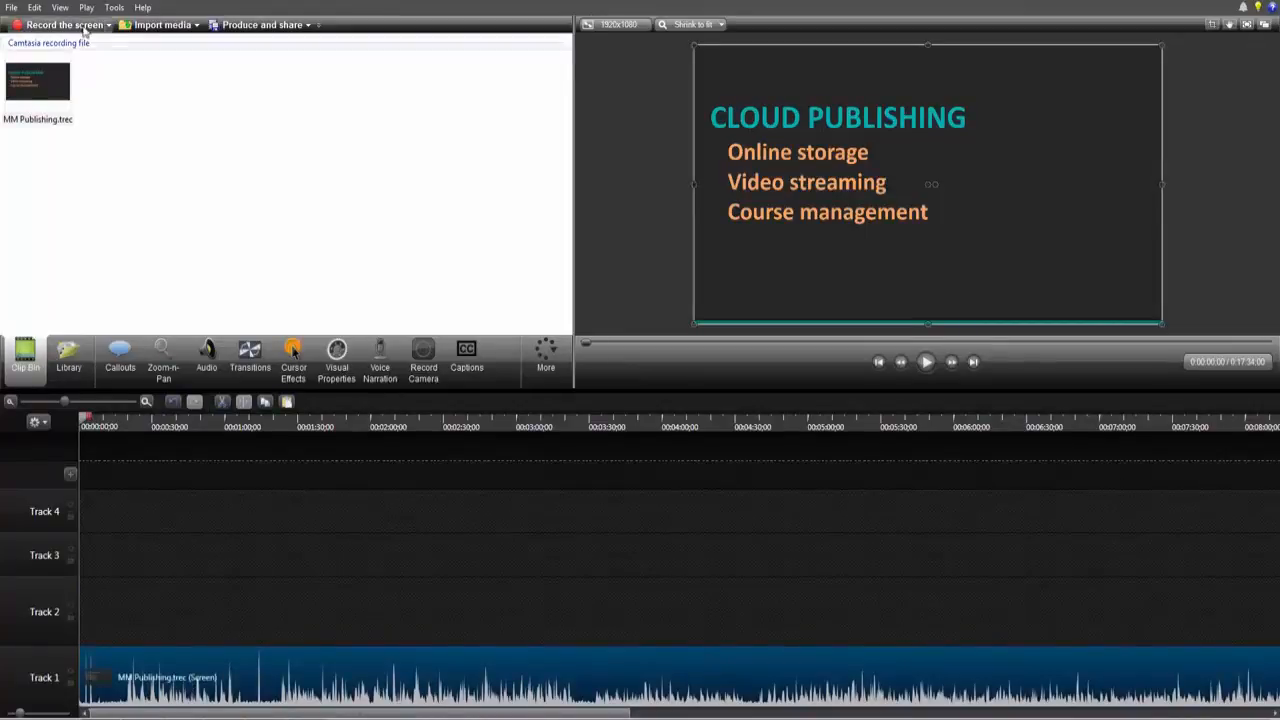
Step: Import the MVI_0078.MP4 video file into the clip bin
left_click(13, 10)
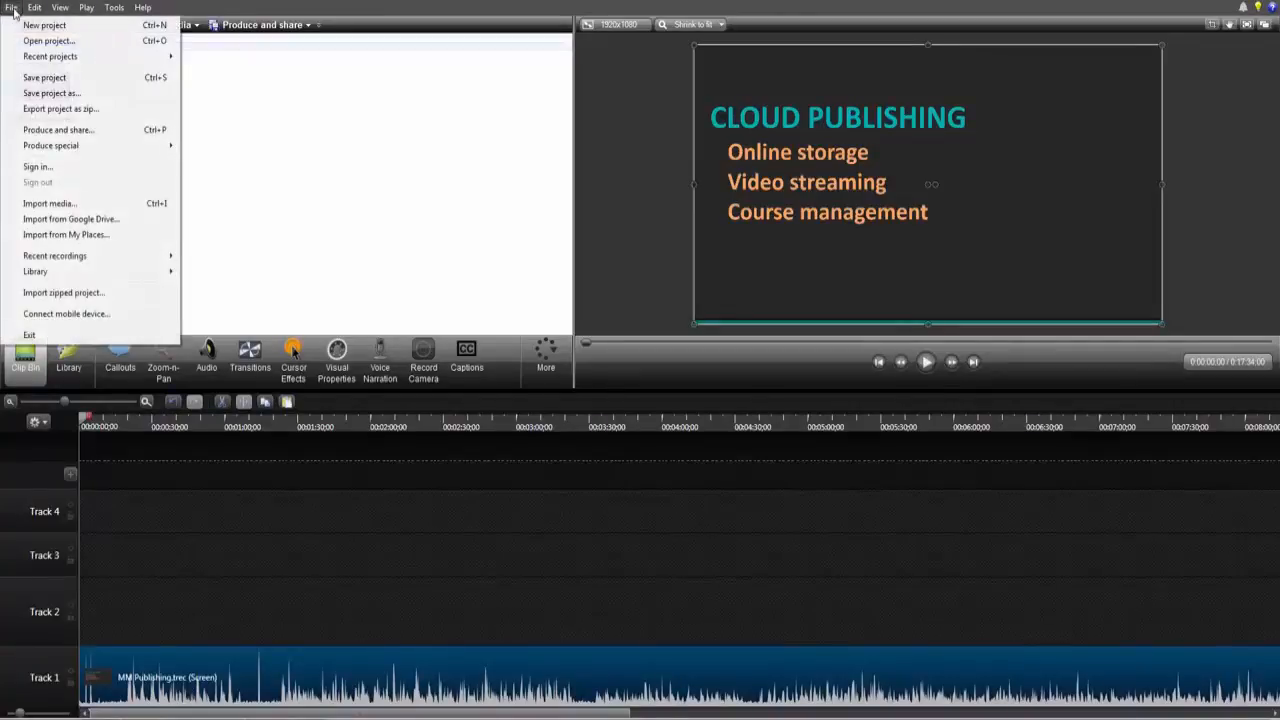
left_click(43, 207)
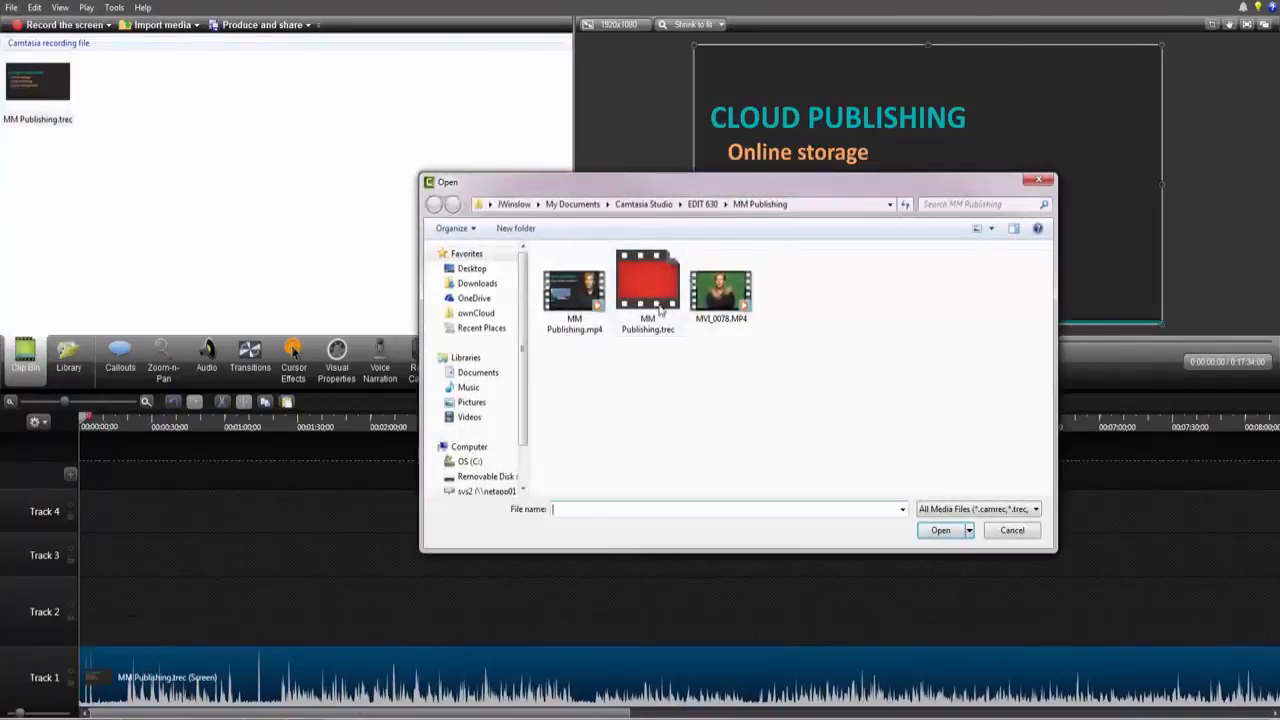
left_click(720, 292)
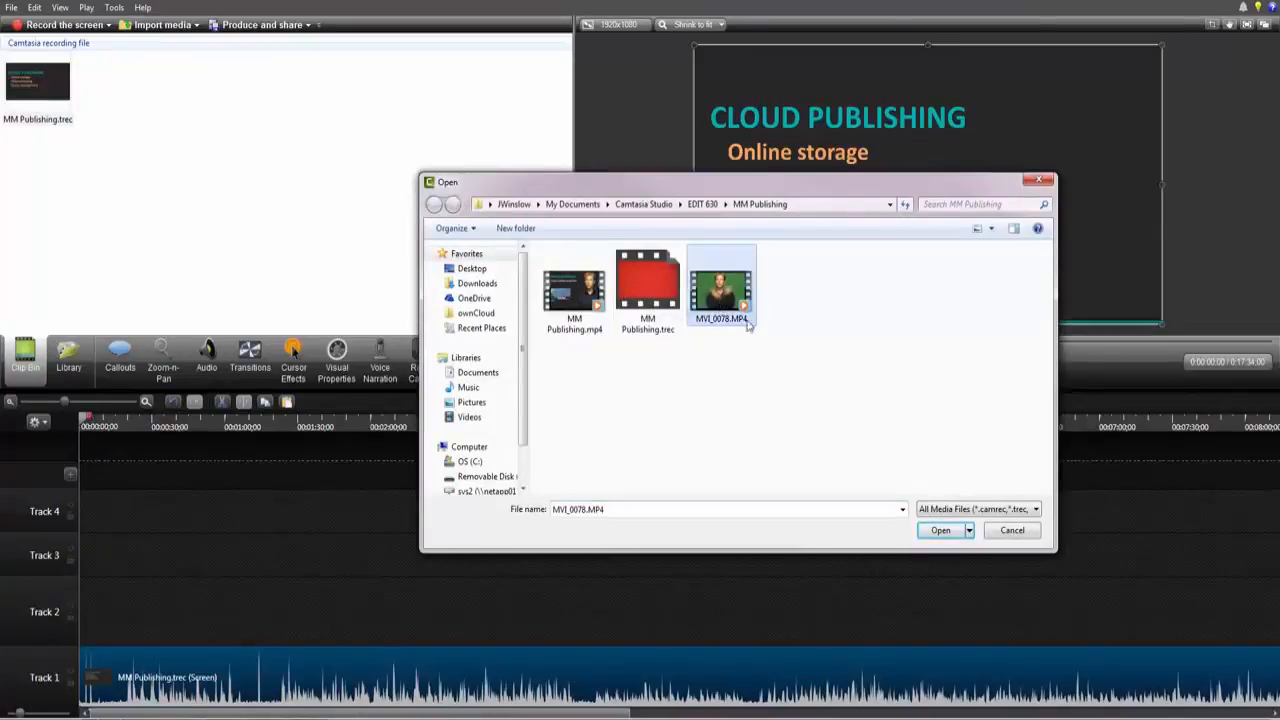
left_click(940, 530)
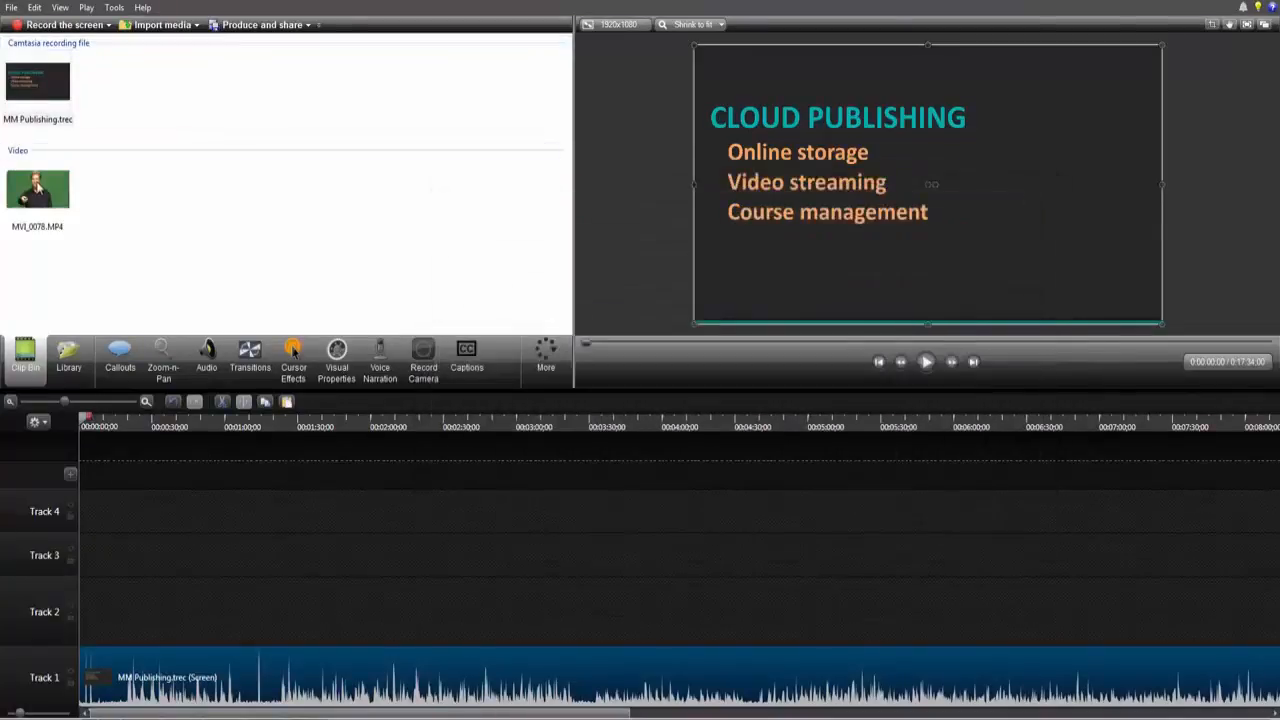
Step: Add MVI_0078.MP4 to Track 2 and move it to the canvas's upper-left corner
mouse_move(112, 586)
left_mouse_down()
mouse_move(100, 617)
mouse_move(105, 600)
left_mouse_up()
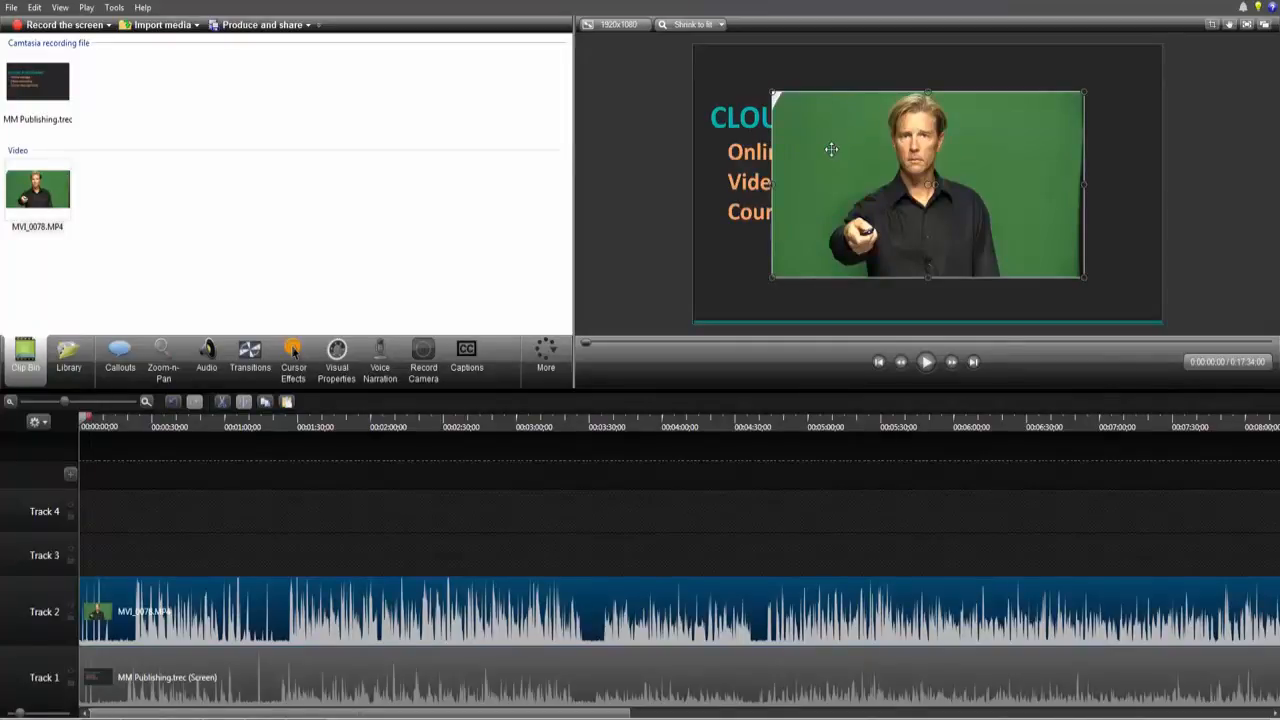
left_click_drag(837, 145, 758, 98)
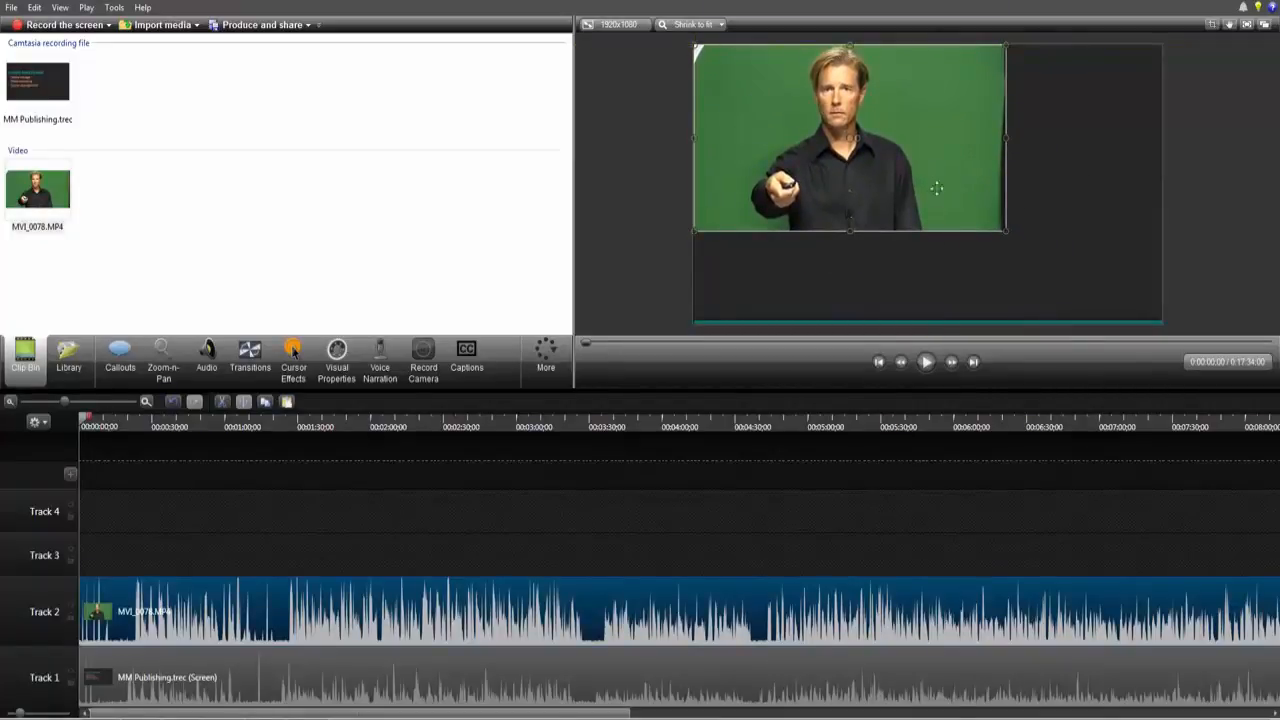
mouse_move(970, 210)
left_mouse_down()
mouse_move(1014, 215)
mouse_move(1026, 234)
mouse_move(957, 200)
mouse_move(1157, 320)
mouse_move(1161, 304)
mouse_move(1114, 300)
mouse_move(988, 220)
left_mouse_up()
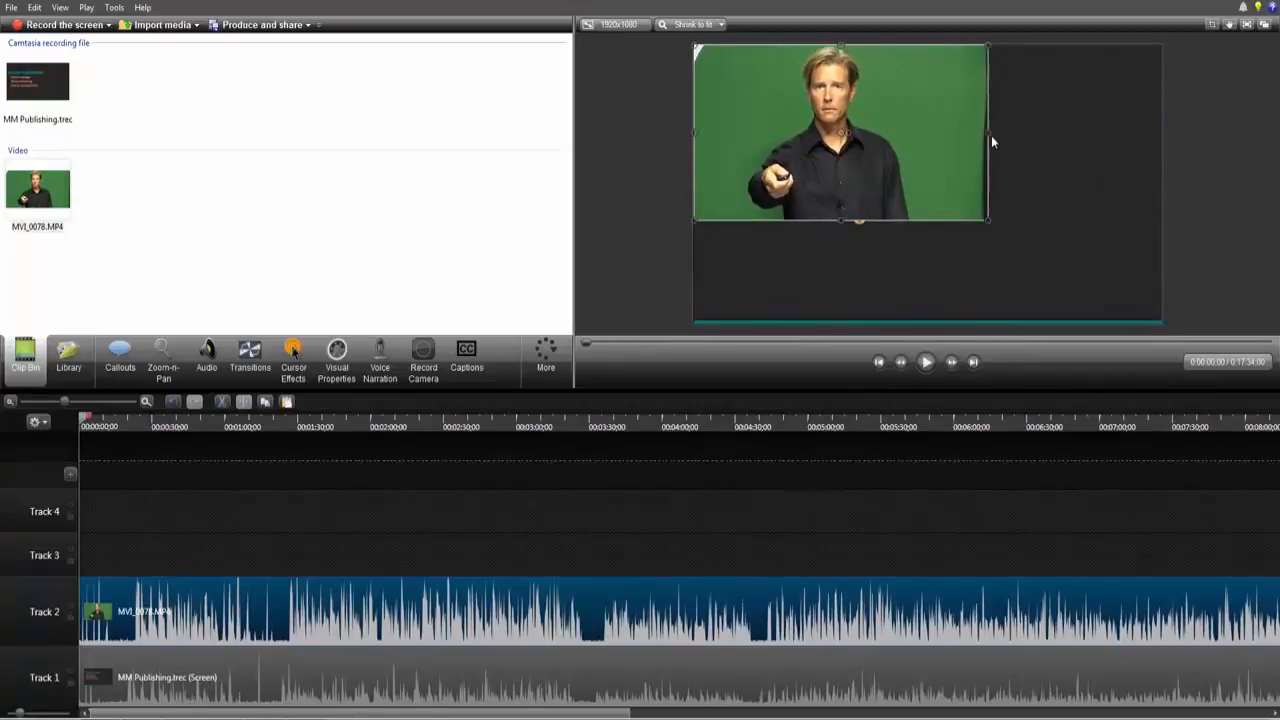
Step: Try narrowing the presenter video from its right edge, then undo the change
left_click_drag(988, 131, 860, 131)
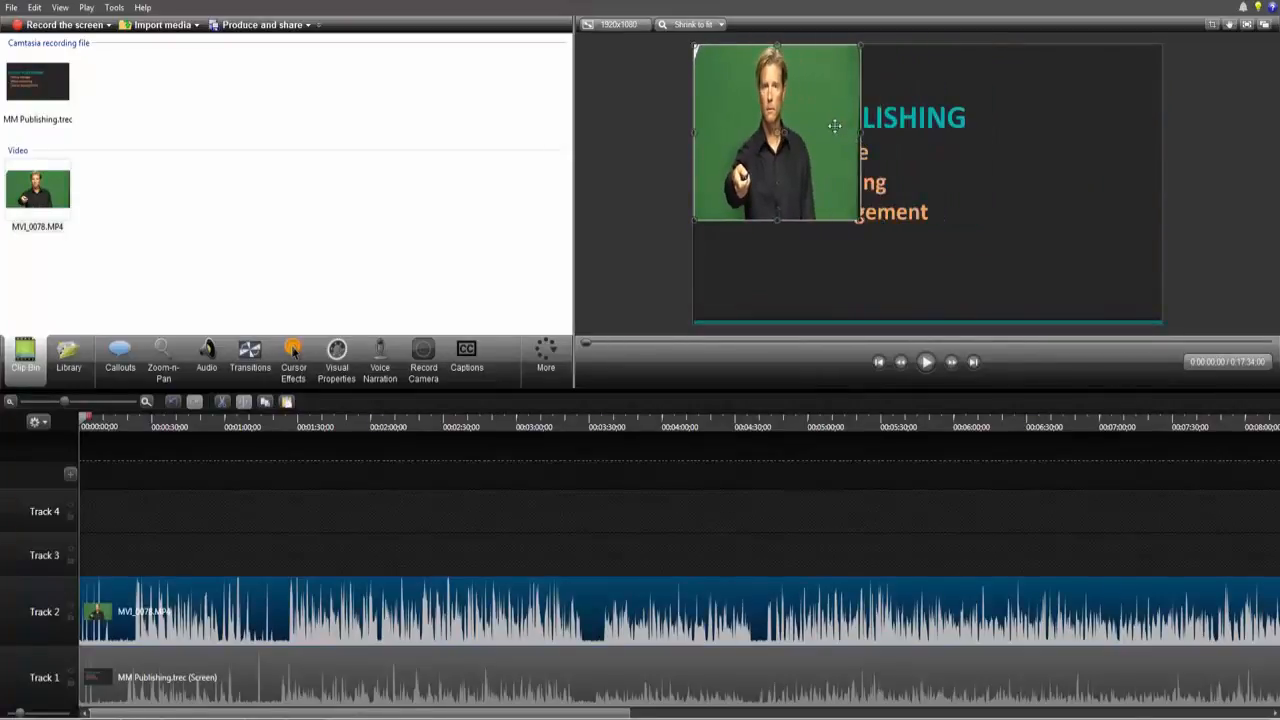
mouse_move(860, 220)
left_mouse_down()
mouse_move(1180, 318)
mouse_move(1020, 320)
mouse_move(908, 271)
mouse_move(866, 226)
left_mouse_up()
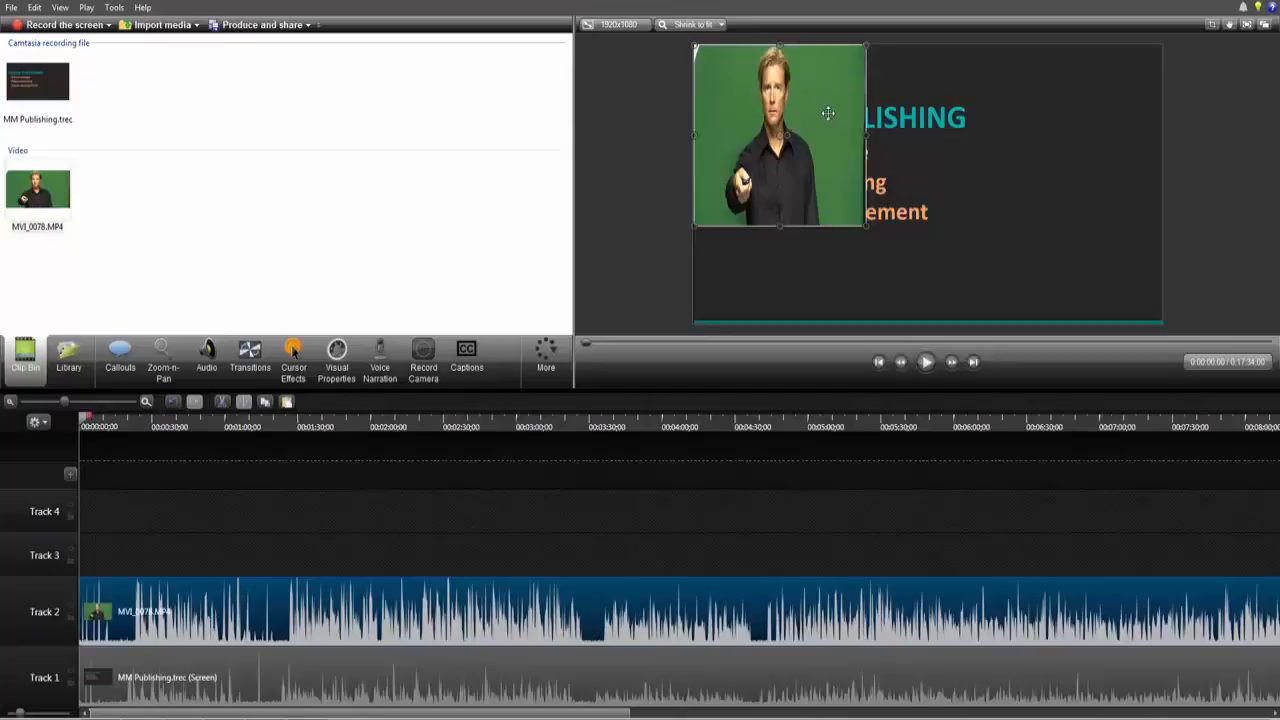
key("ctrl+z")
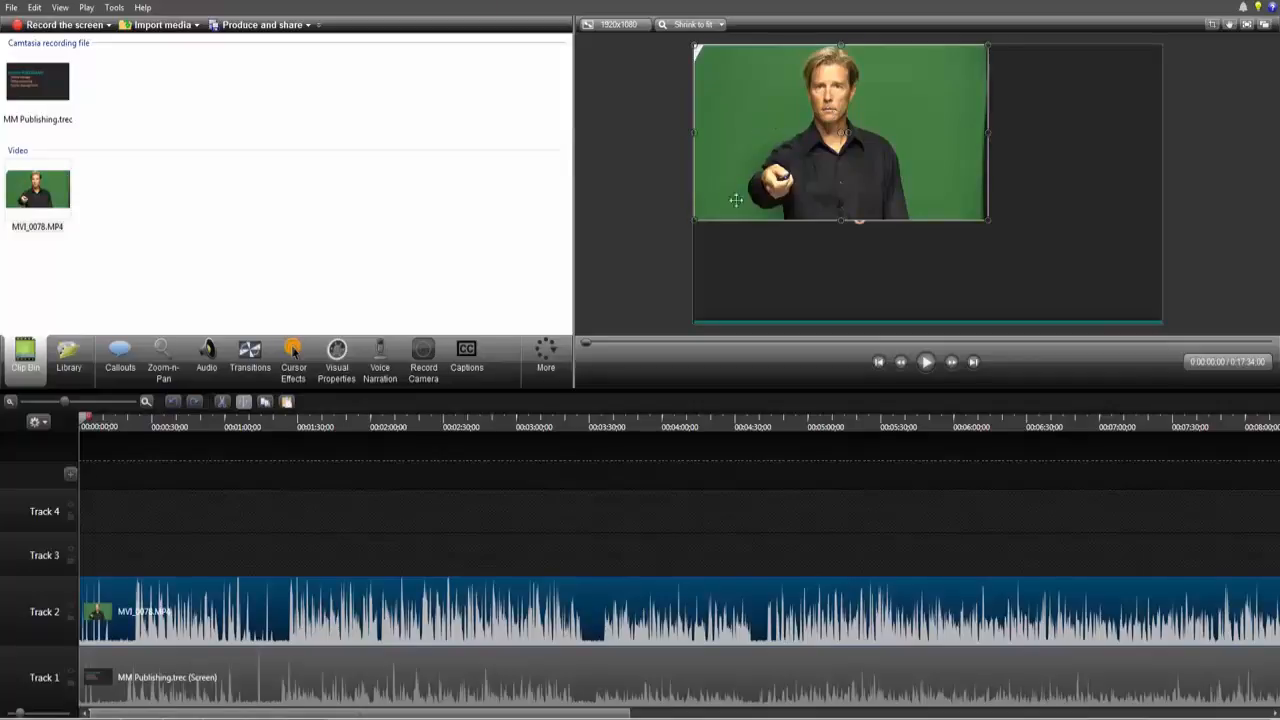
Step: Resize the presenter video so it fills the whole canvas
left_click_drag(695, 219, 776, 172)
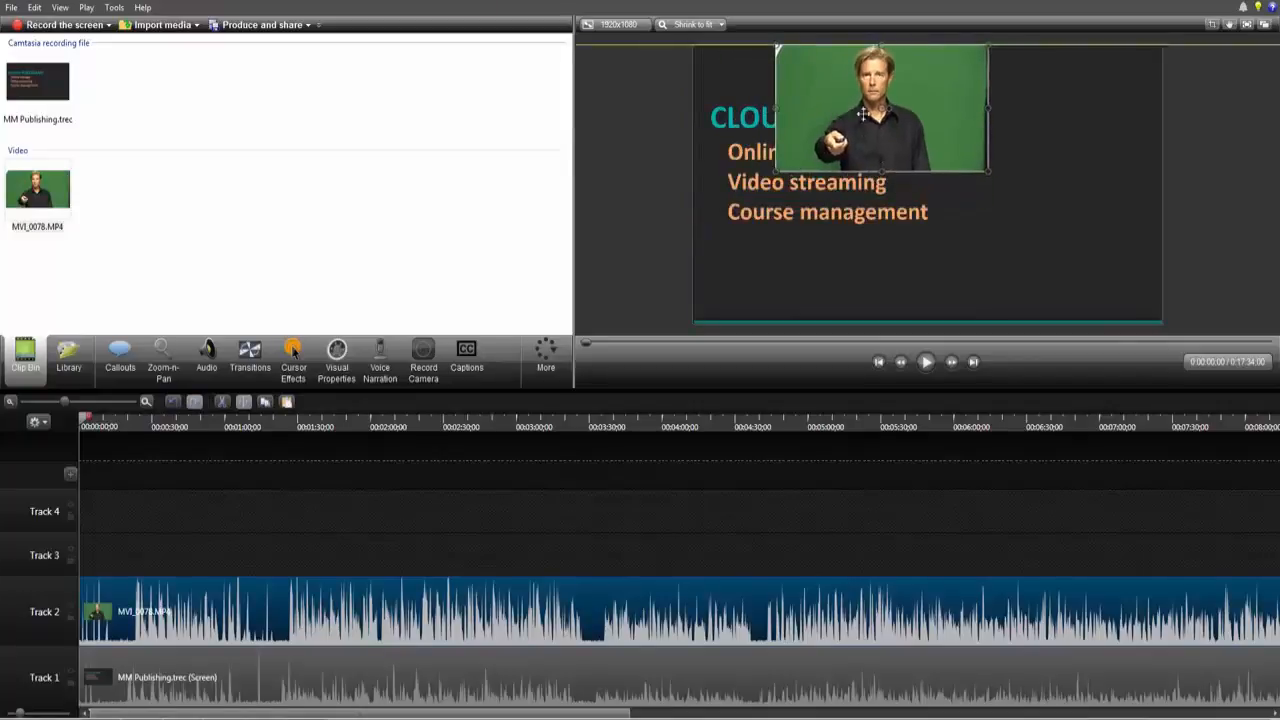
left_click_drag(862, 115, 754, 101)
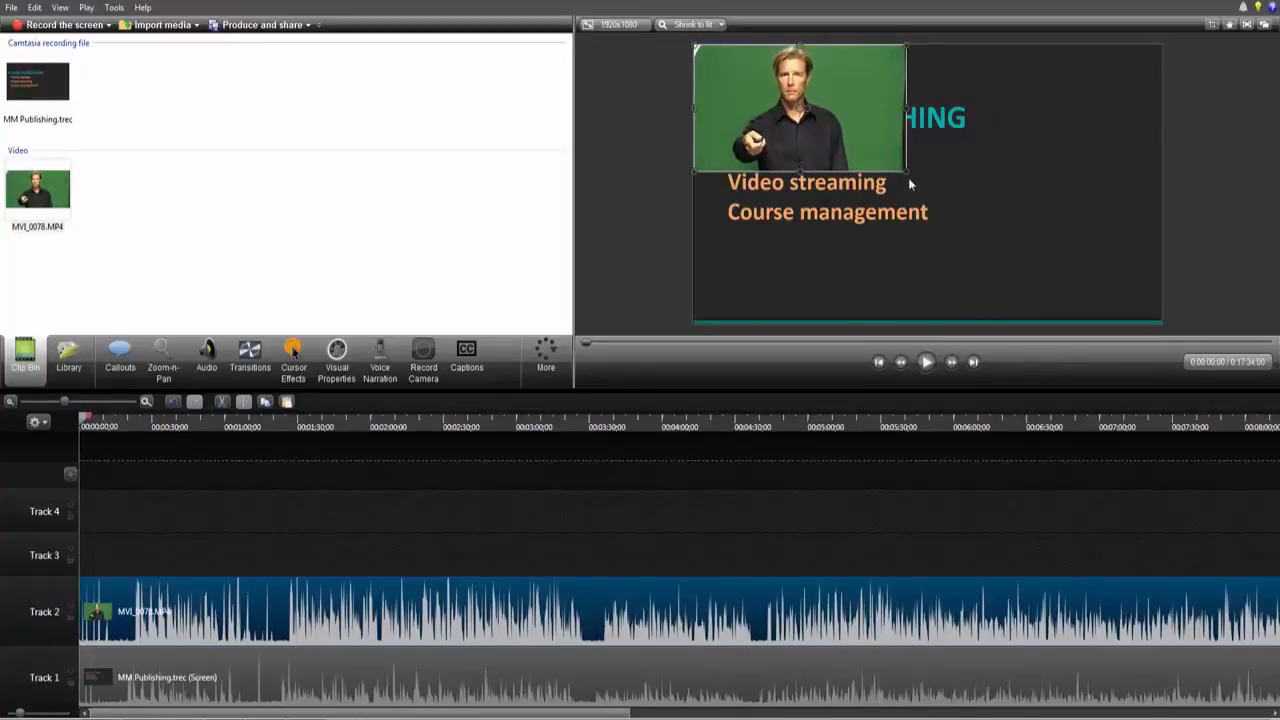
left_click_drag(906, 172, 1156, 297)
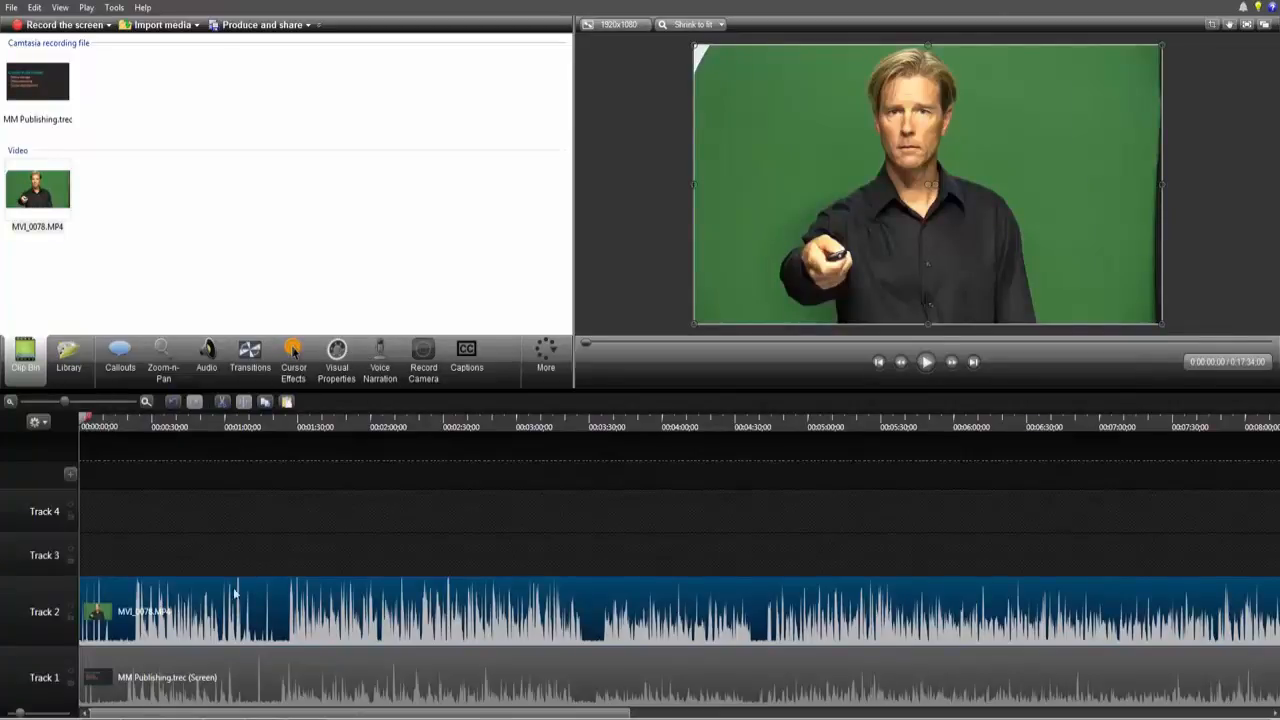
Step: Move the MVI_0078.MP4 and MM Publishing.trec clips to start at the playhead, about 1:17 into the timeline
mouse_move(238, 622)
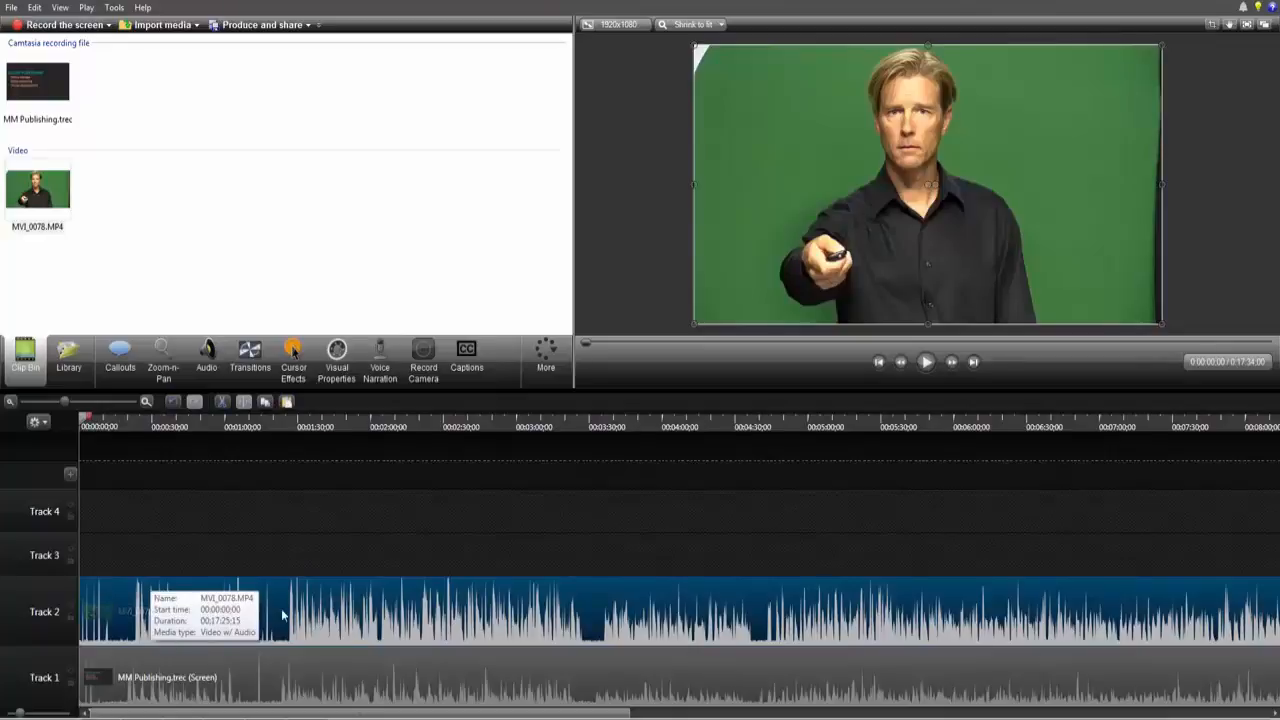
mouse_move(255, 668)
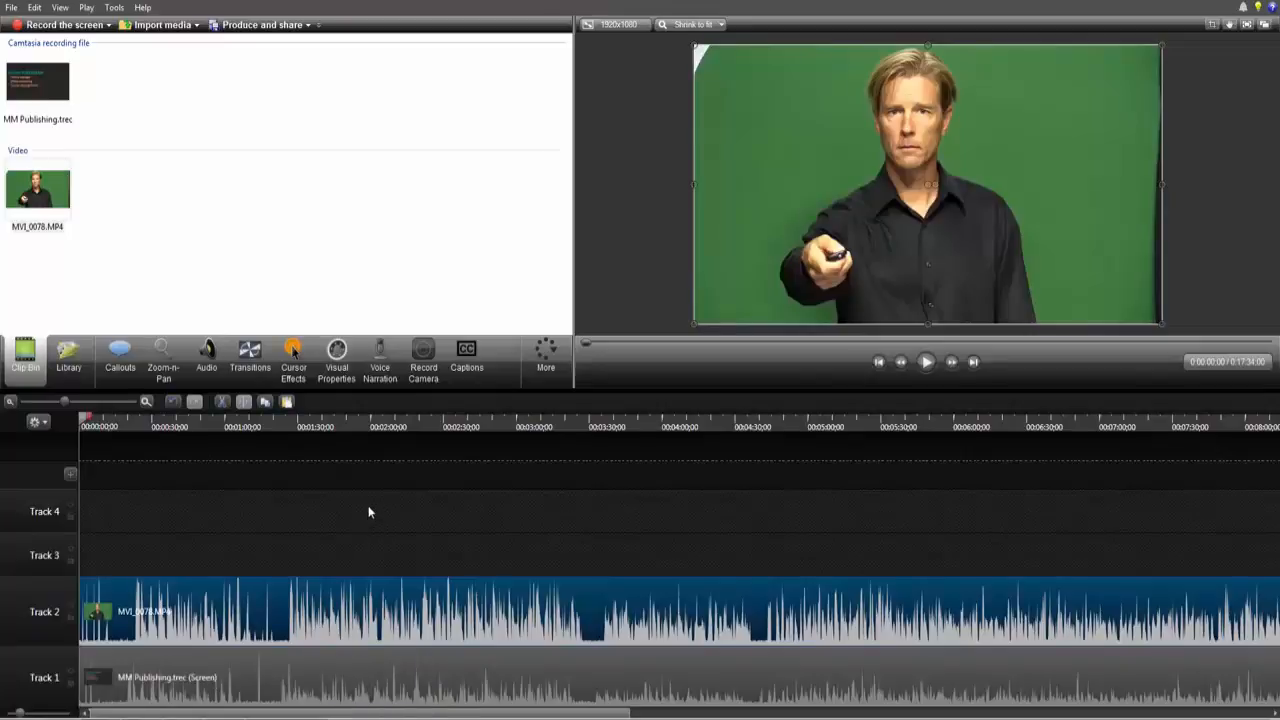
left_click(282, 426)
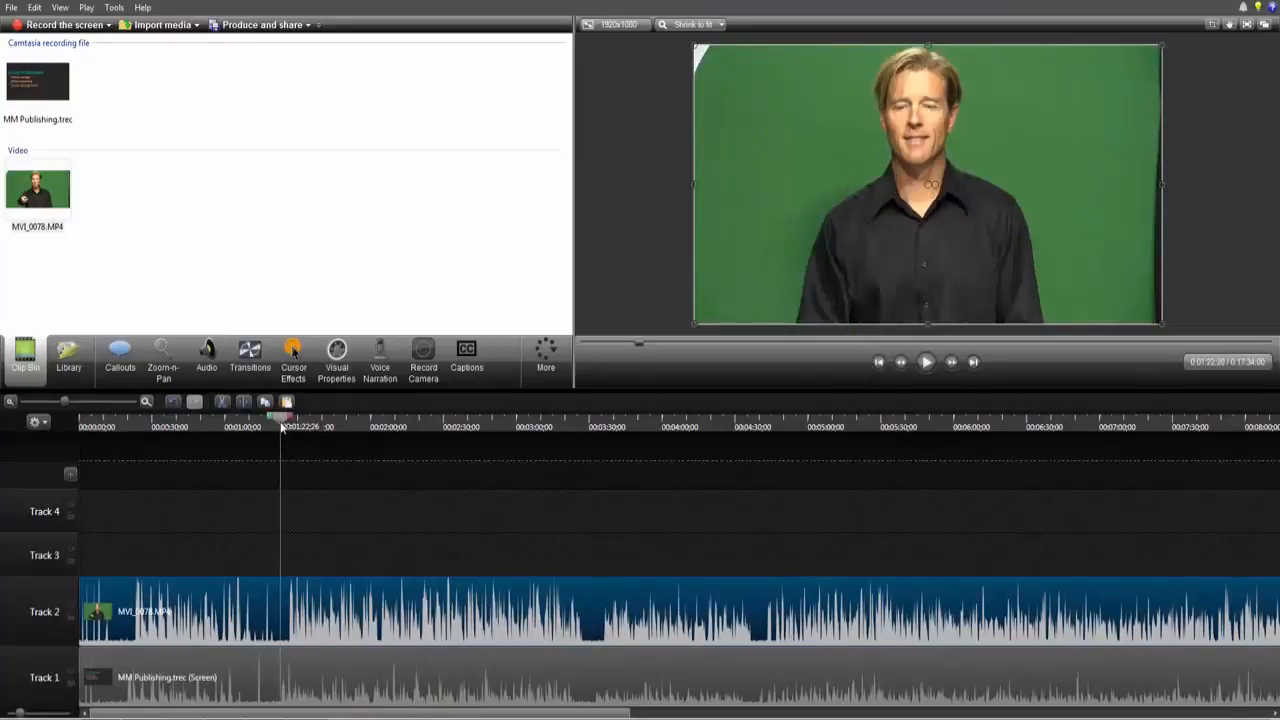
left_click(147, 403)
left_click(147, 403)
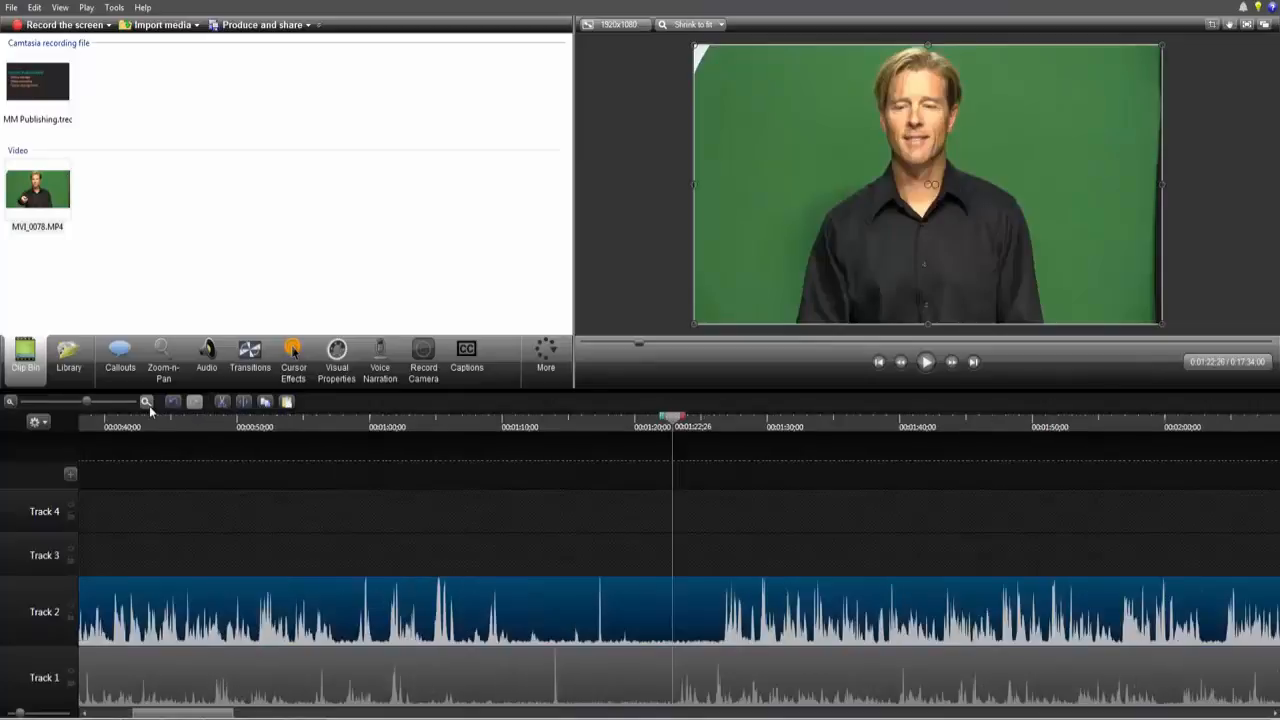
left_click(147, 403)
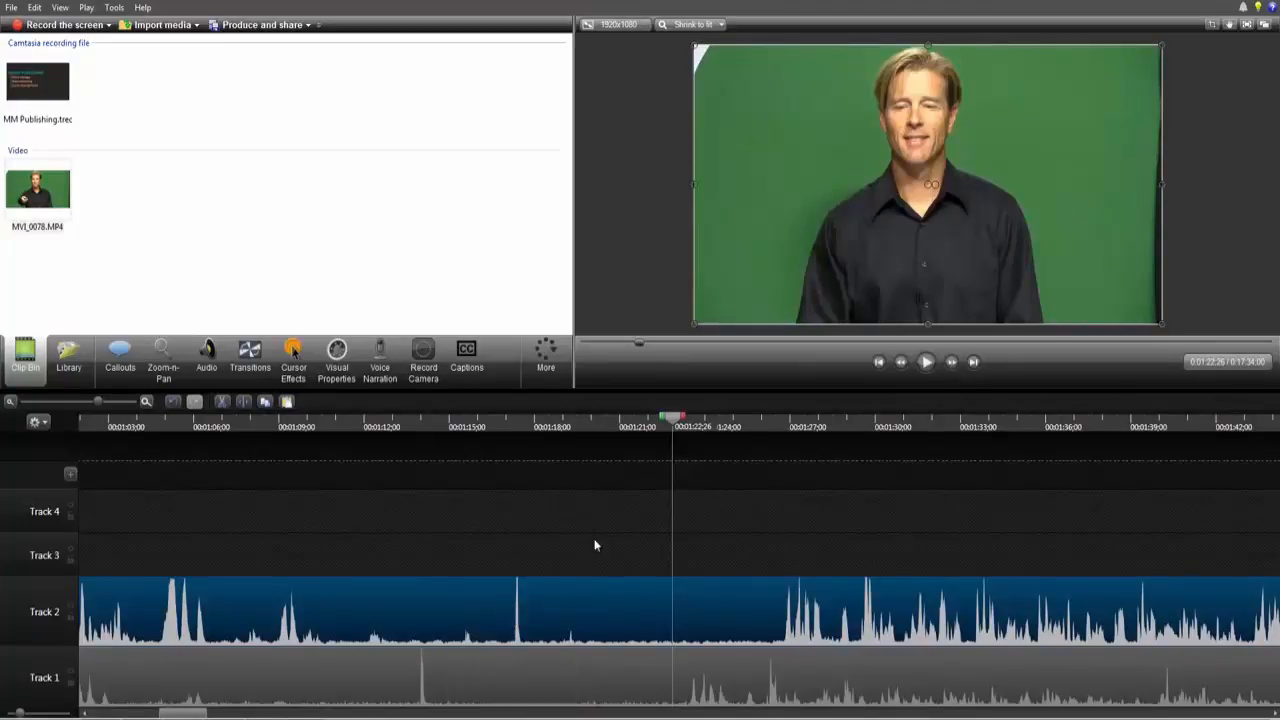
left_click_drag(676, 424, 522, 456)
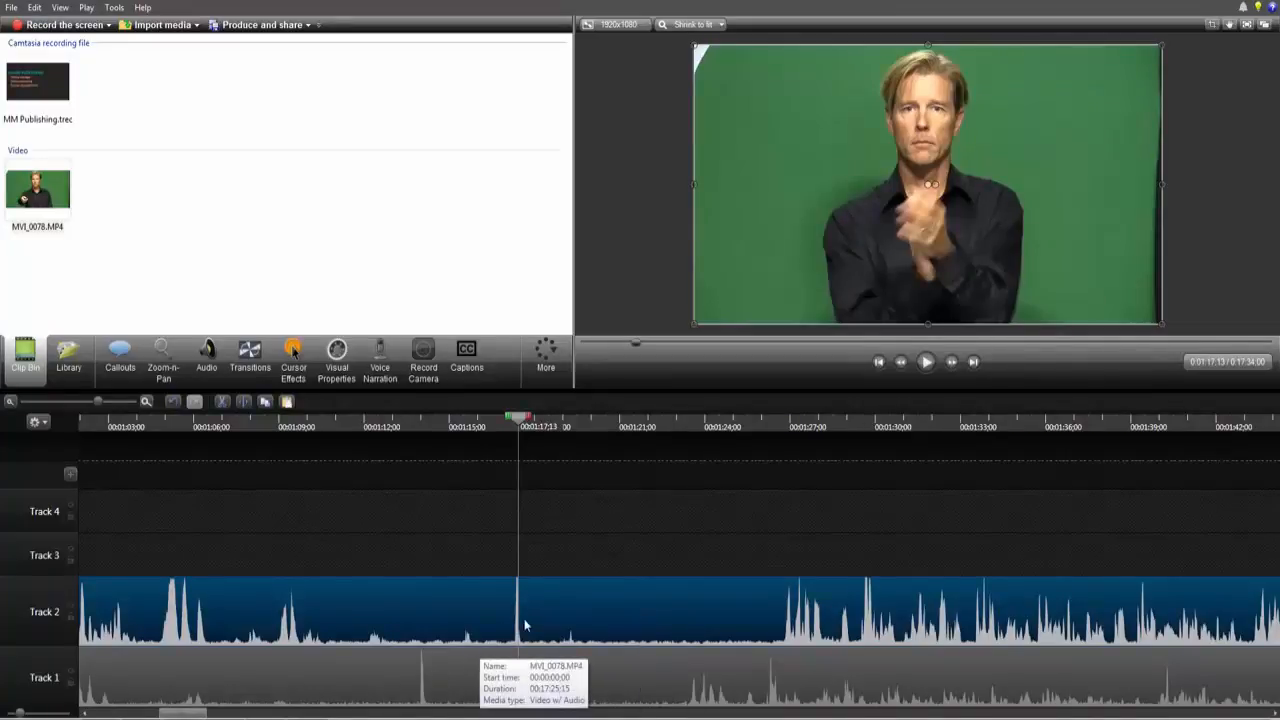
left_click(13, 402)
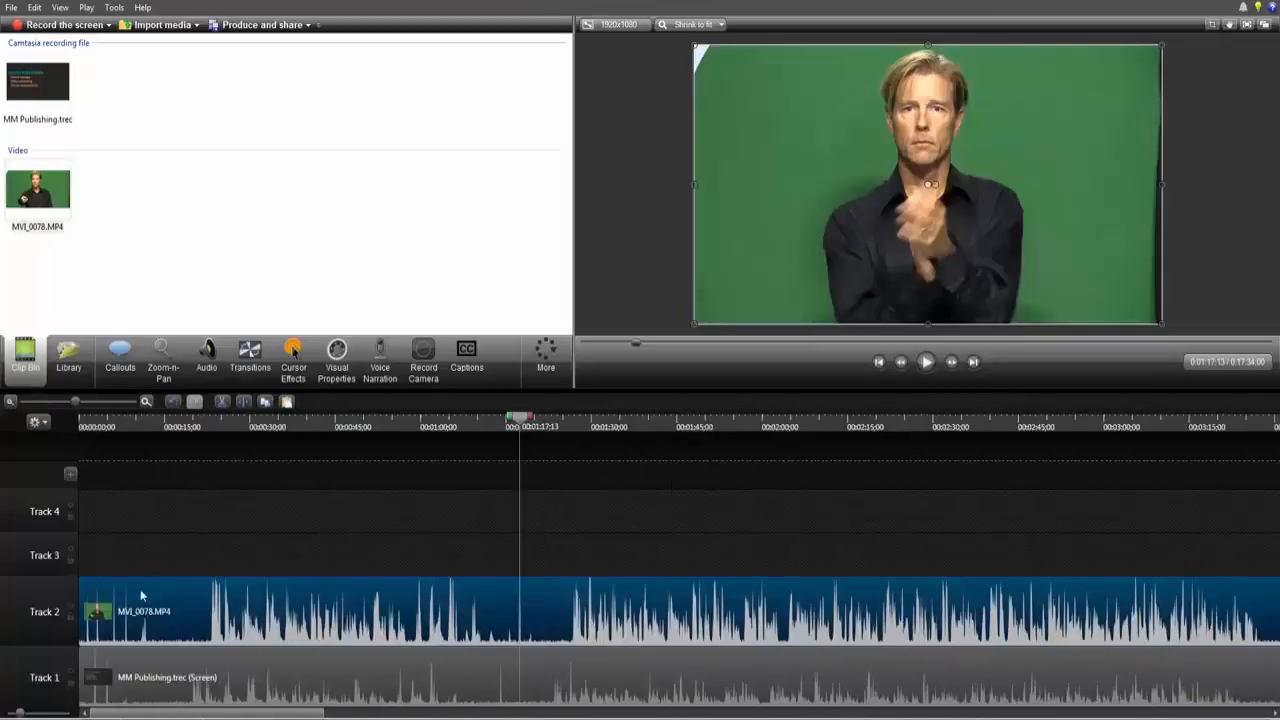
left_click_drag(80, 590, 512, 600)
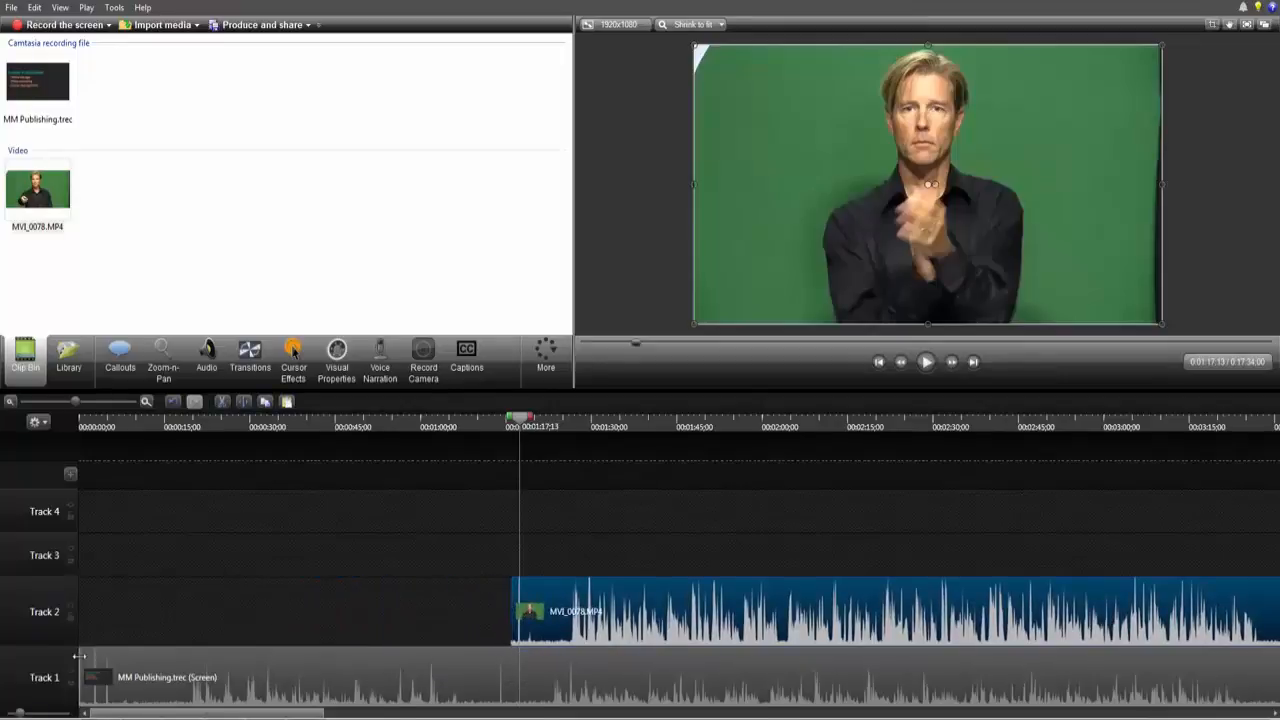
left_click_drag(83, 660, 558, 654)
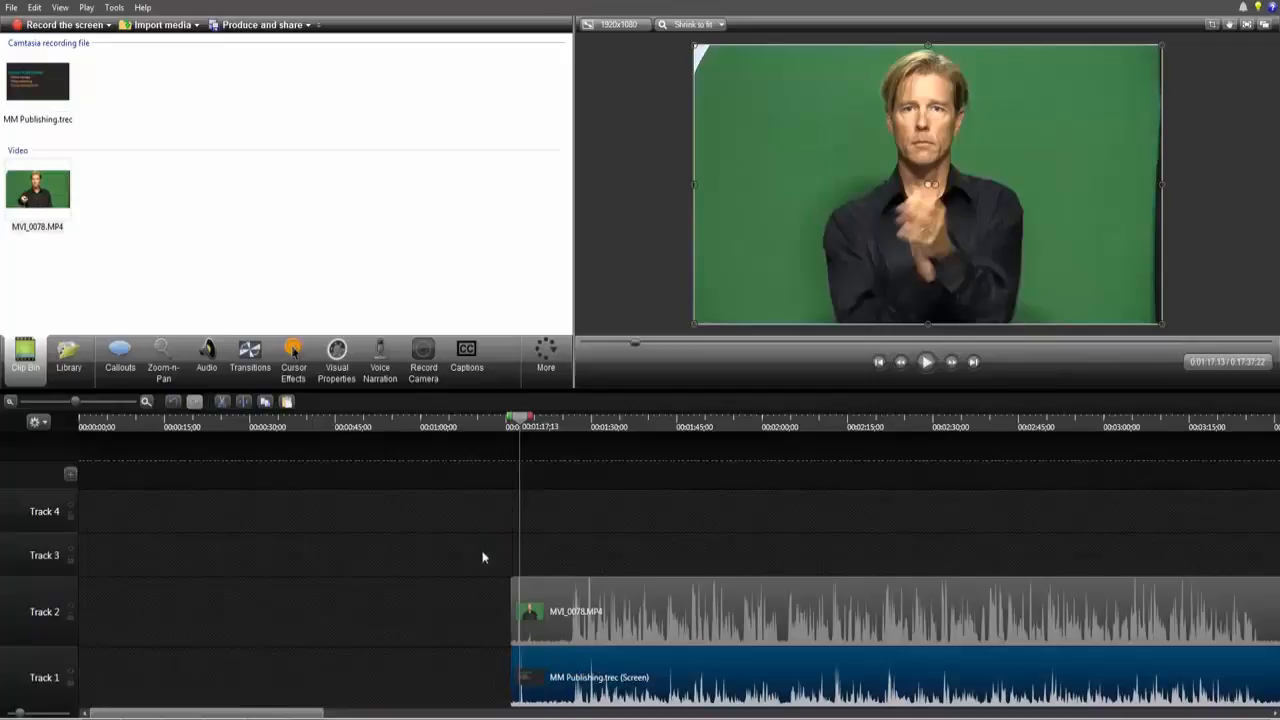
Step: Select both clips and move them together back to the start of the timeline
left_click_drag(463, 537, 583, 686)
left_click_drag(615, 610, 137, 615)
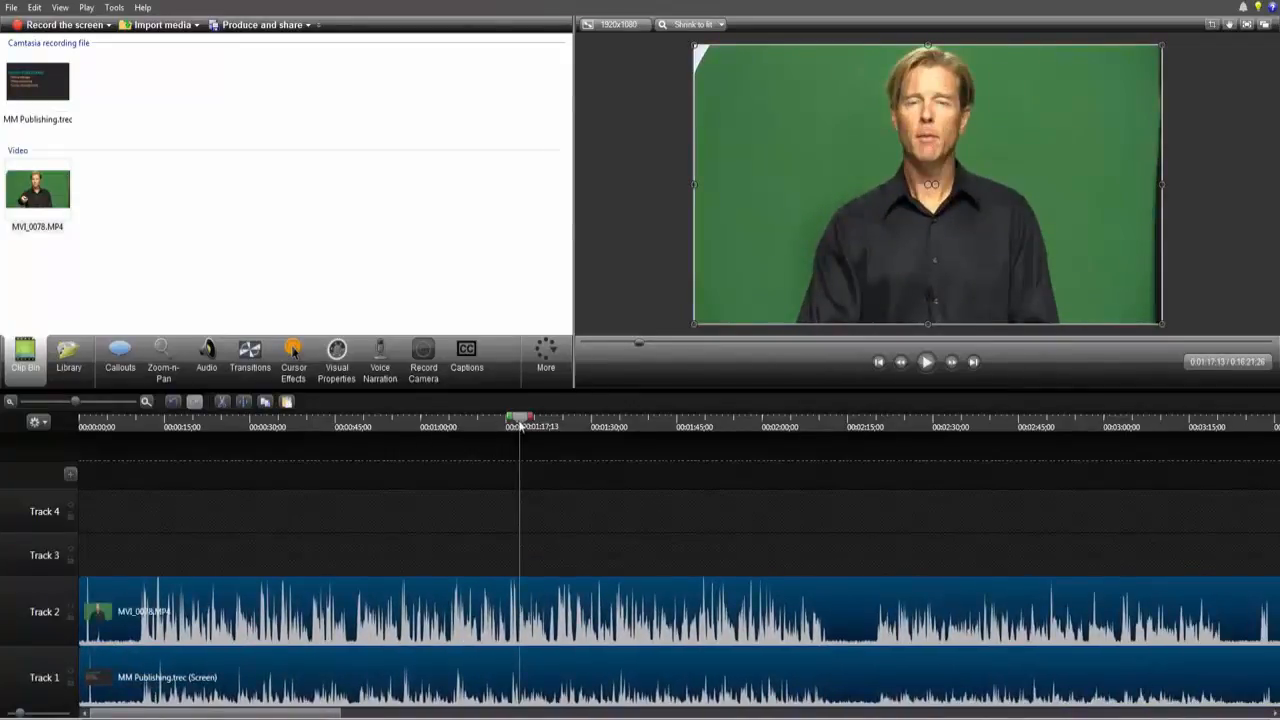
left_click(78, 462)
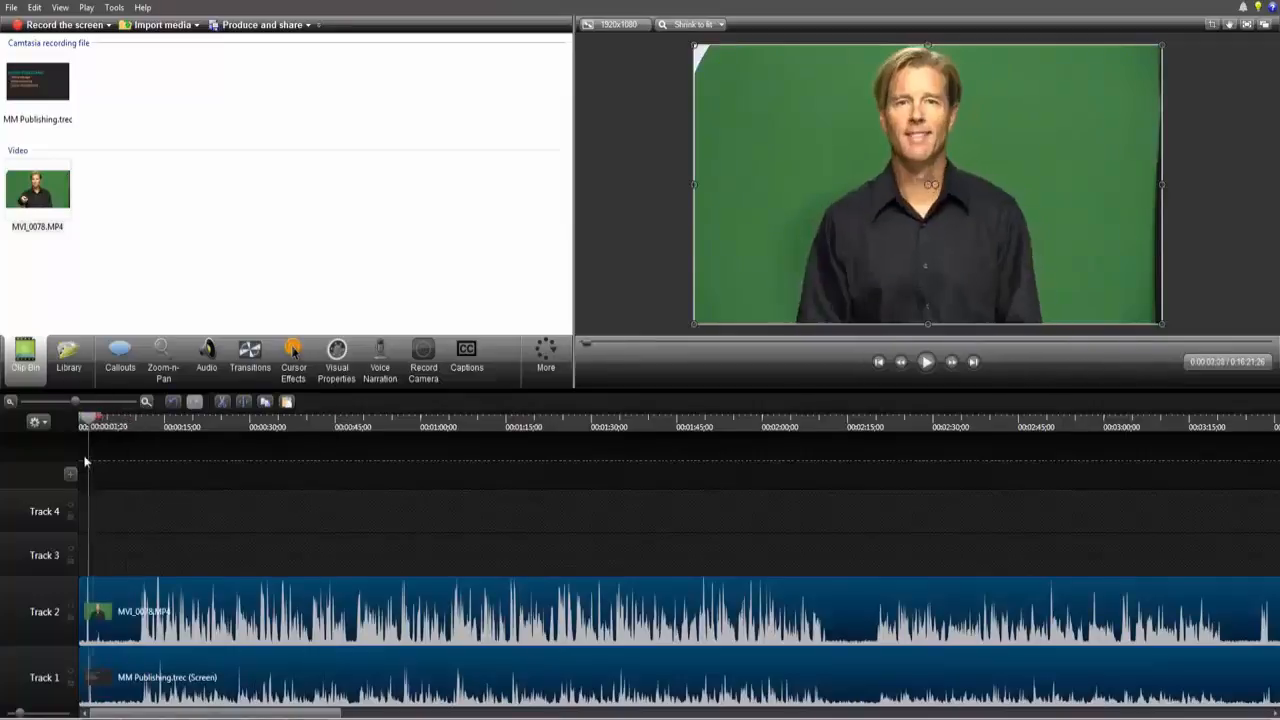
Step: Shift the MVI_0078.MP4 clip on Track 2 about half a second later
left_click(145, 401)
left_click(145, 401)
left_click(145, 401)
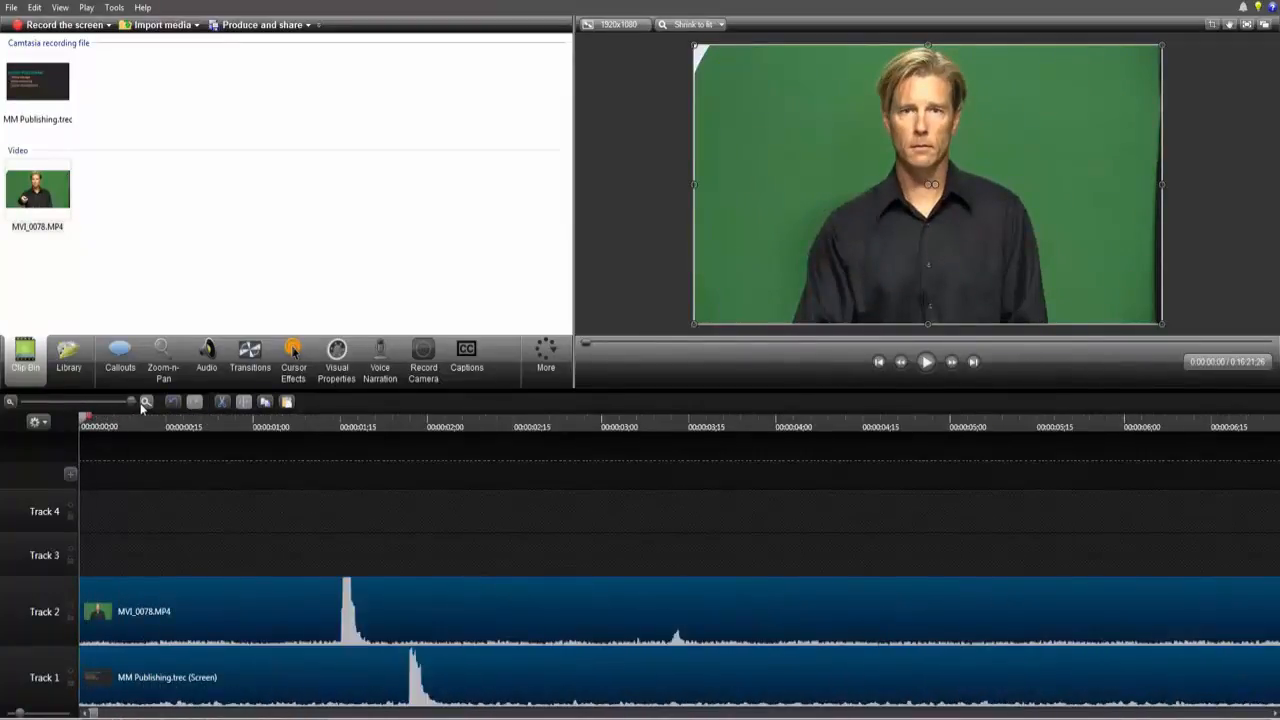
left_click_drag(205, 597, 308, 595)
left_click(222, 552)
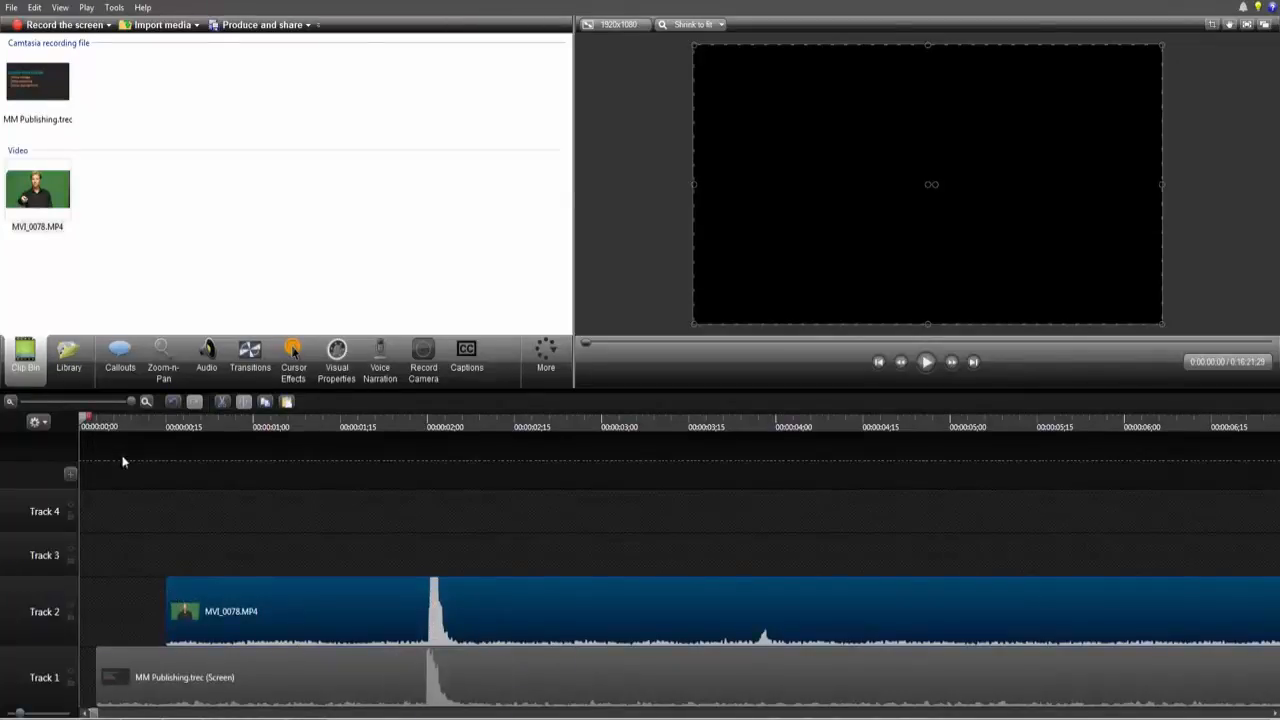
Step: Scrub the playhead to about 10 seconds to check how the two clips line up
left_click(10, 401)
left_click(10, 401)
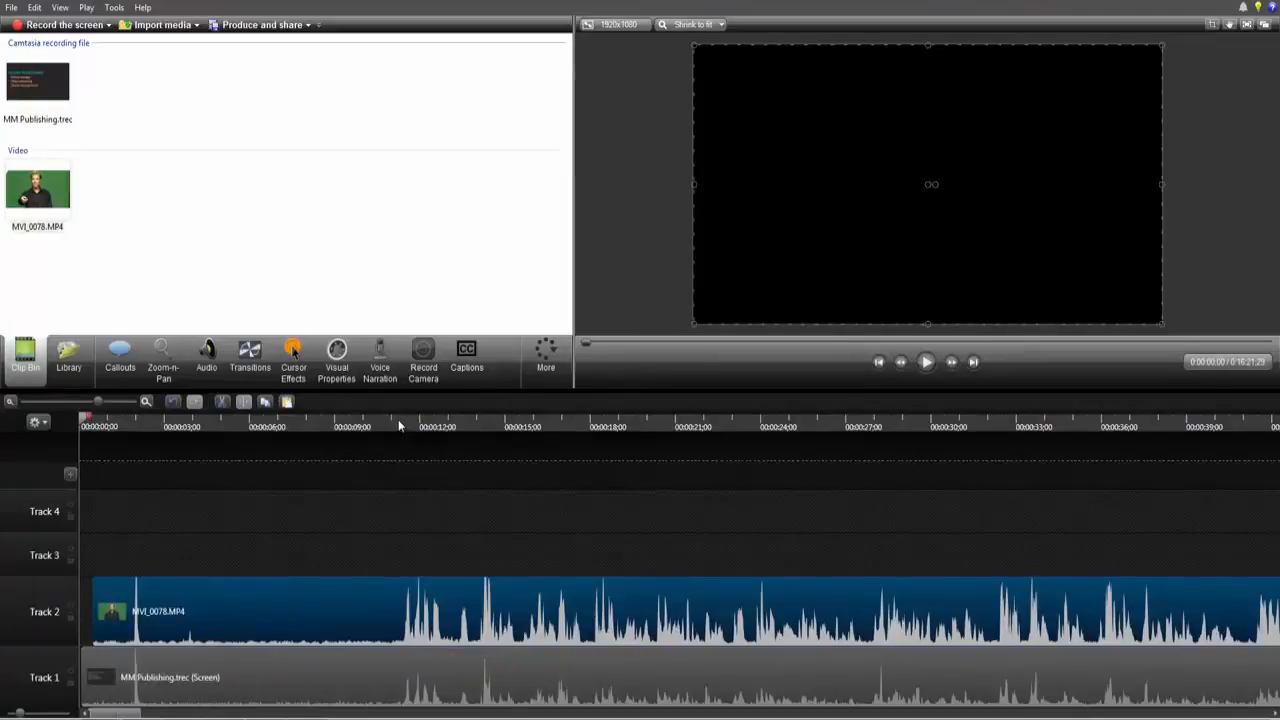
mouse_move(376, 426)
left_mouse_down()
mouse_move(443, 428)
mouse_move(375, 446)
left_mouse_up()
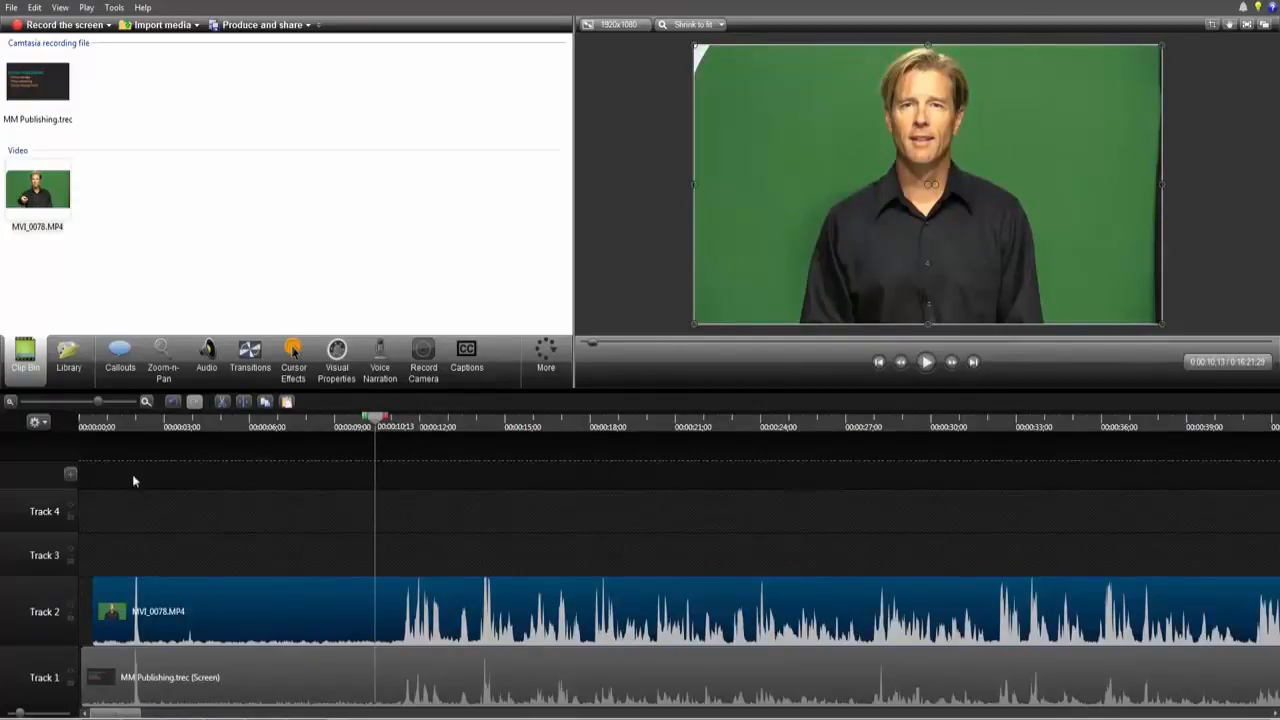
Step: Move the MVI_0078.MP4 and MM Publishing.trec clips to start at the playhead, about 00:00:10;28
mouse_move(108, 586)
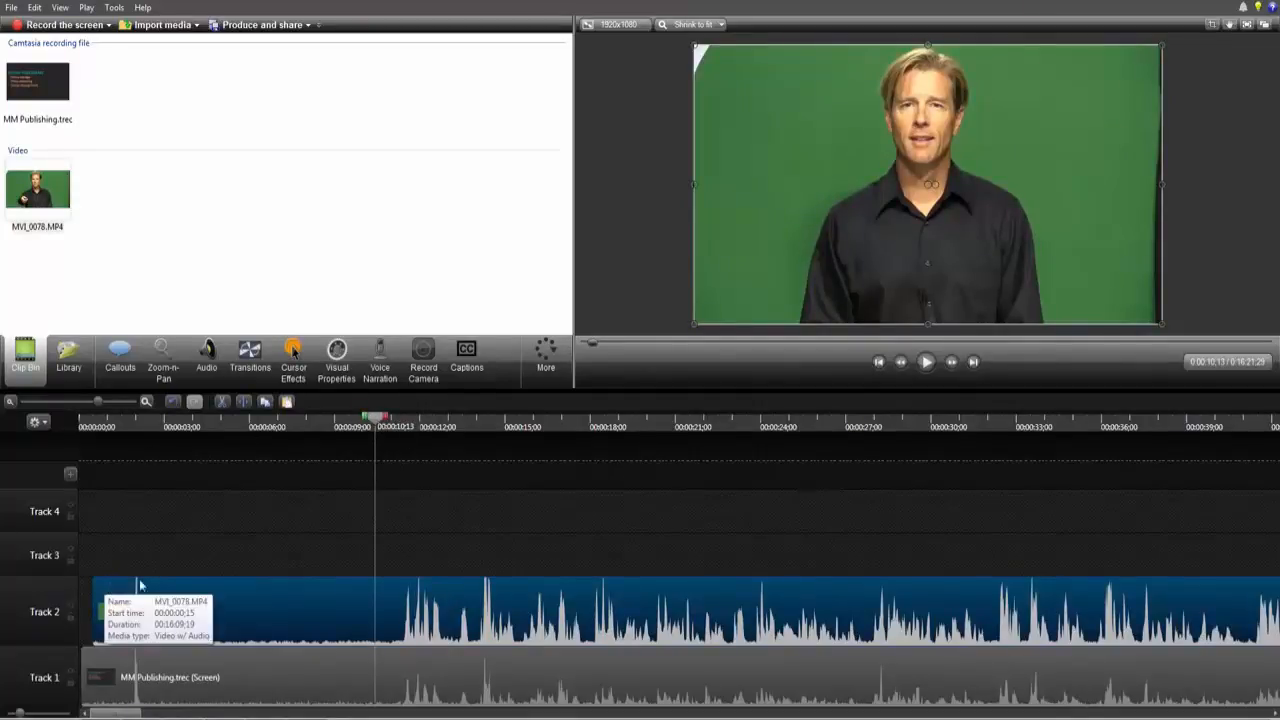
left_click(248, 654)
left_click(251, 623)
left_click(263, 668)
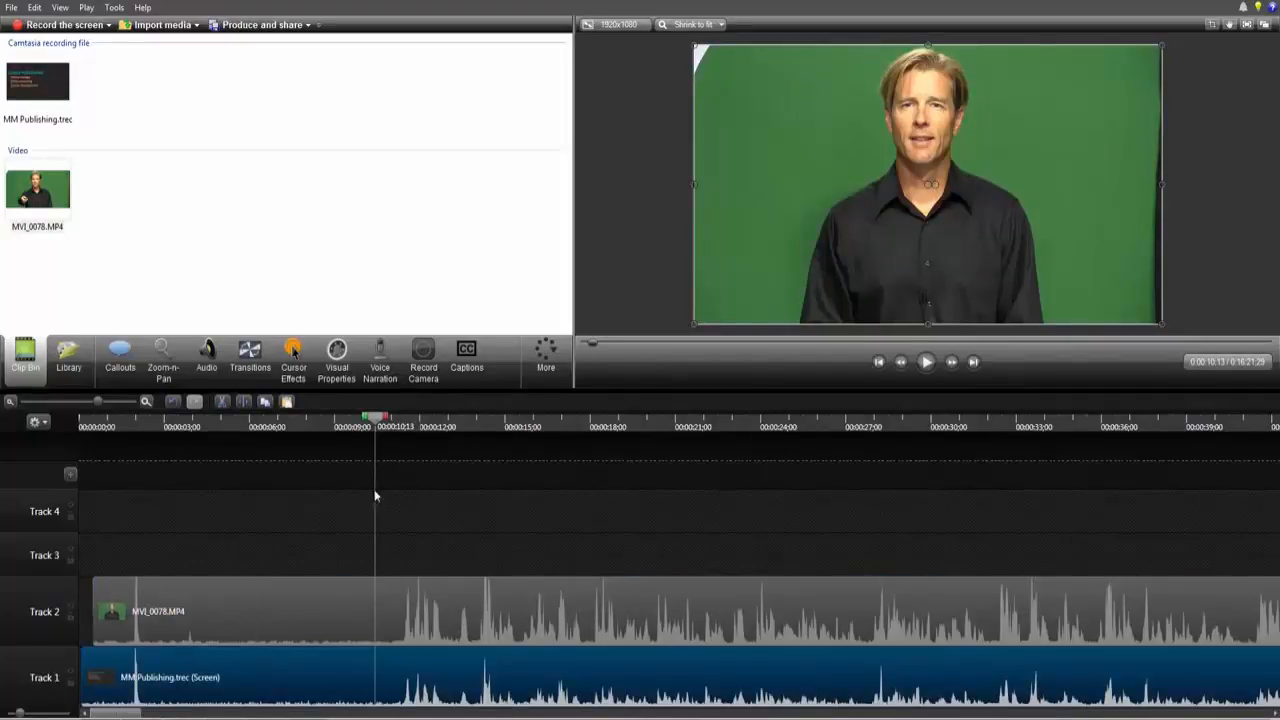
left_click_drag(378, 428, 391, 428)
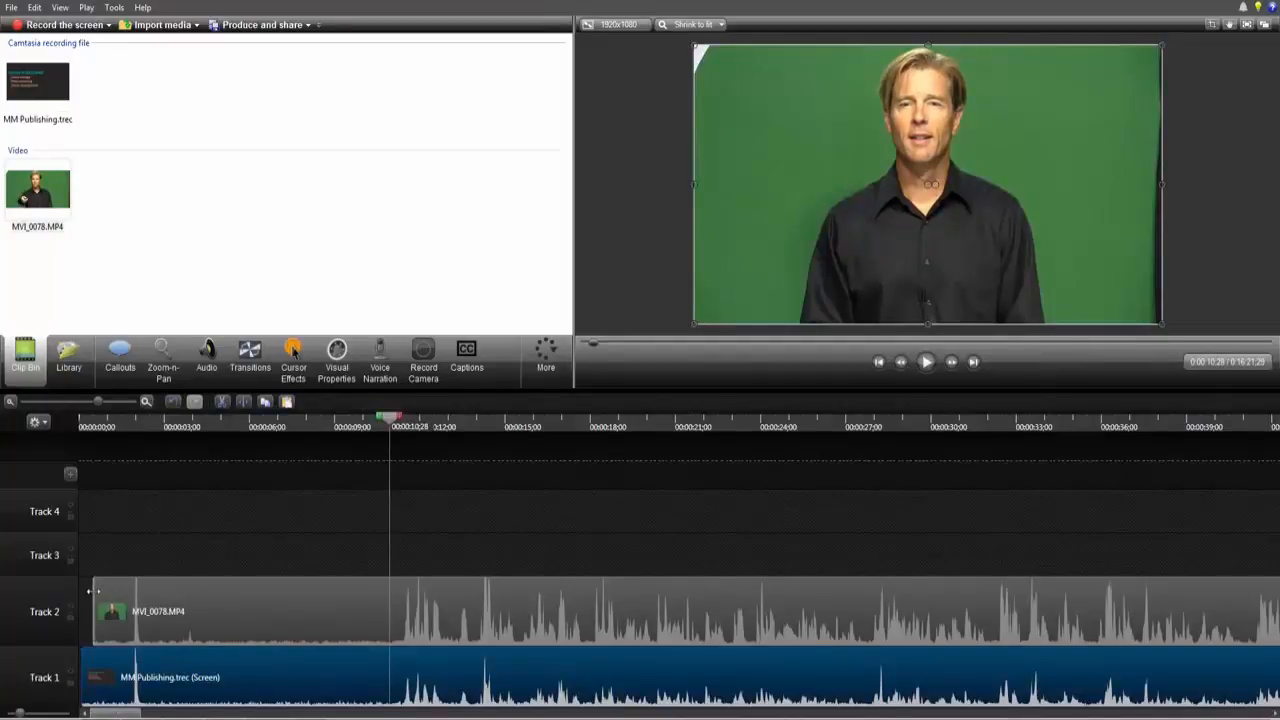
left_click_drag(93, 591, 386, 607)
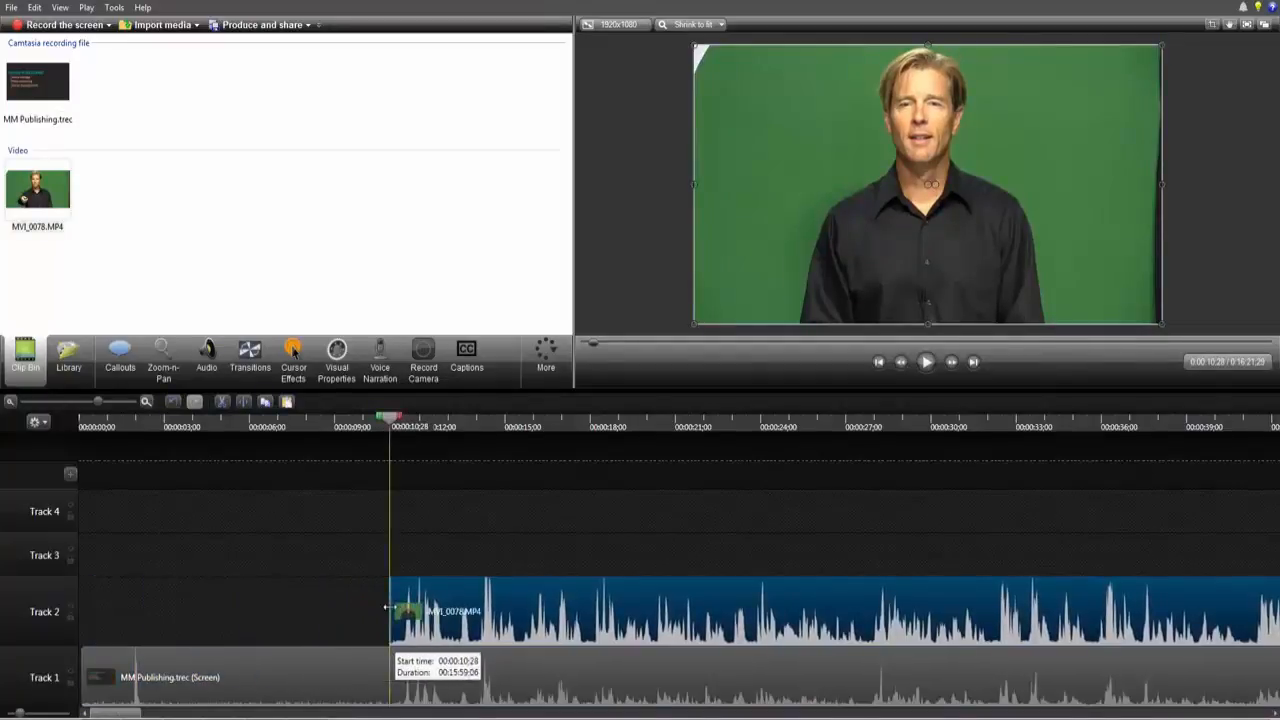
left_click_drag(161, 665, 469, 665)
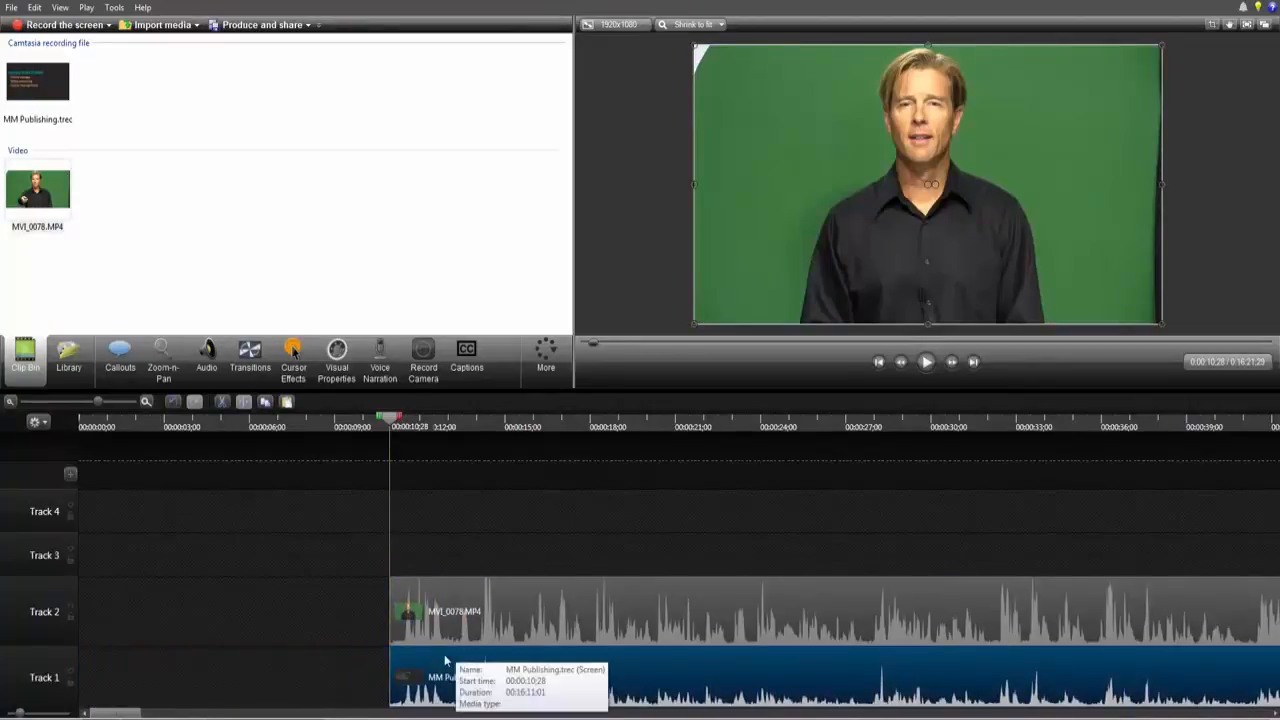
Step: Try moving the clips earlier on the timeline, then undo the last two separate moves
left_click_drag(303, 560, 354, 682)
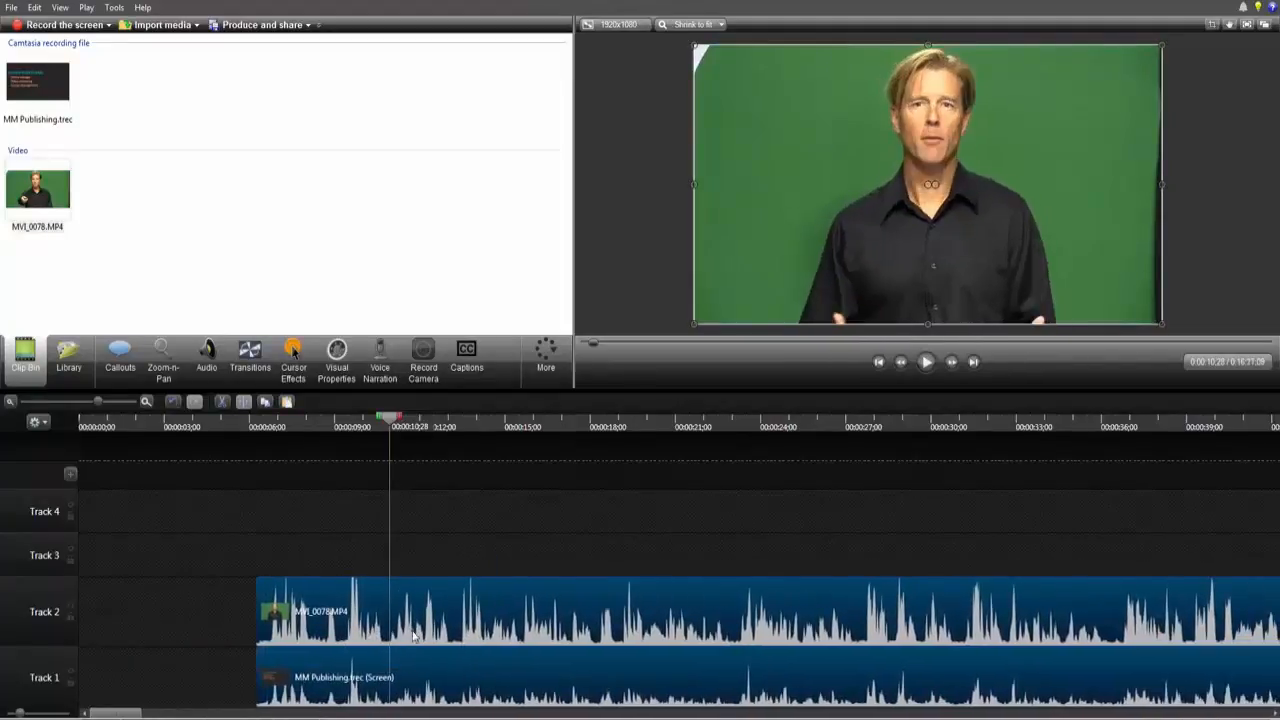
left_click(212, 600)
left_click(370, 606)
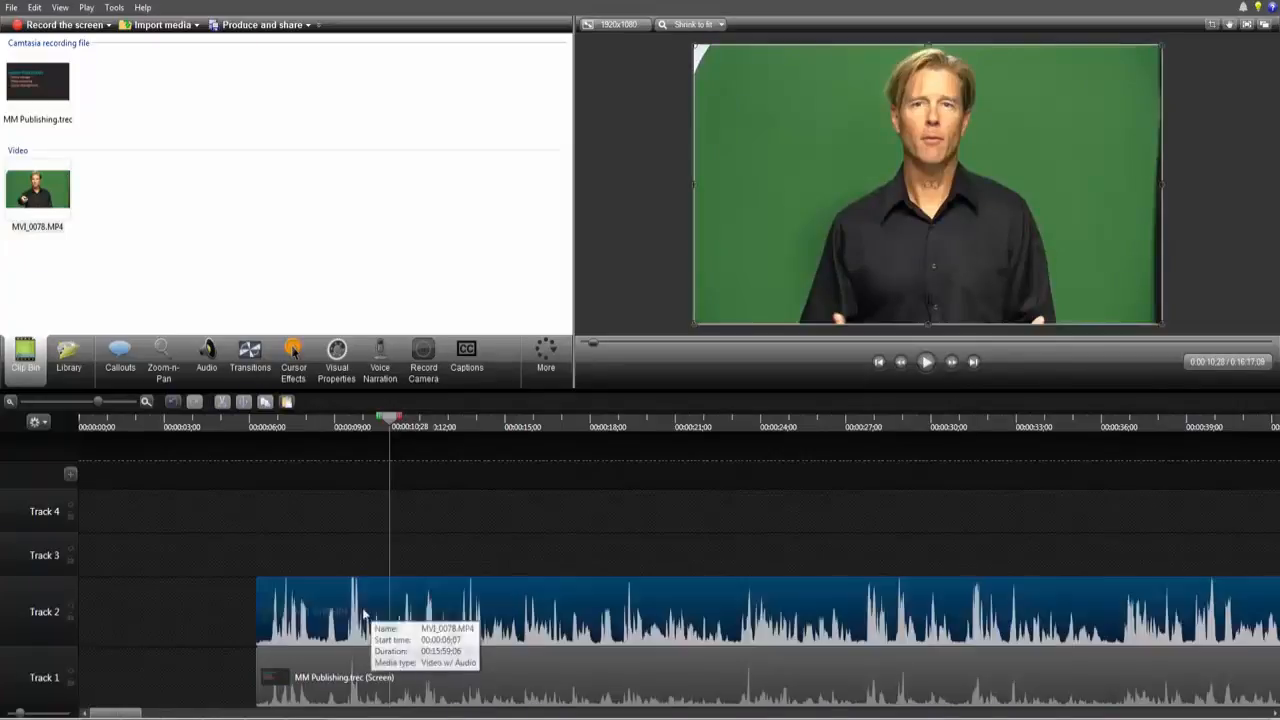
left_click_drag(370, 606, 281, 619)
left_click(307, 677)
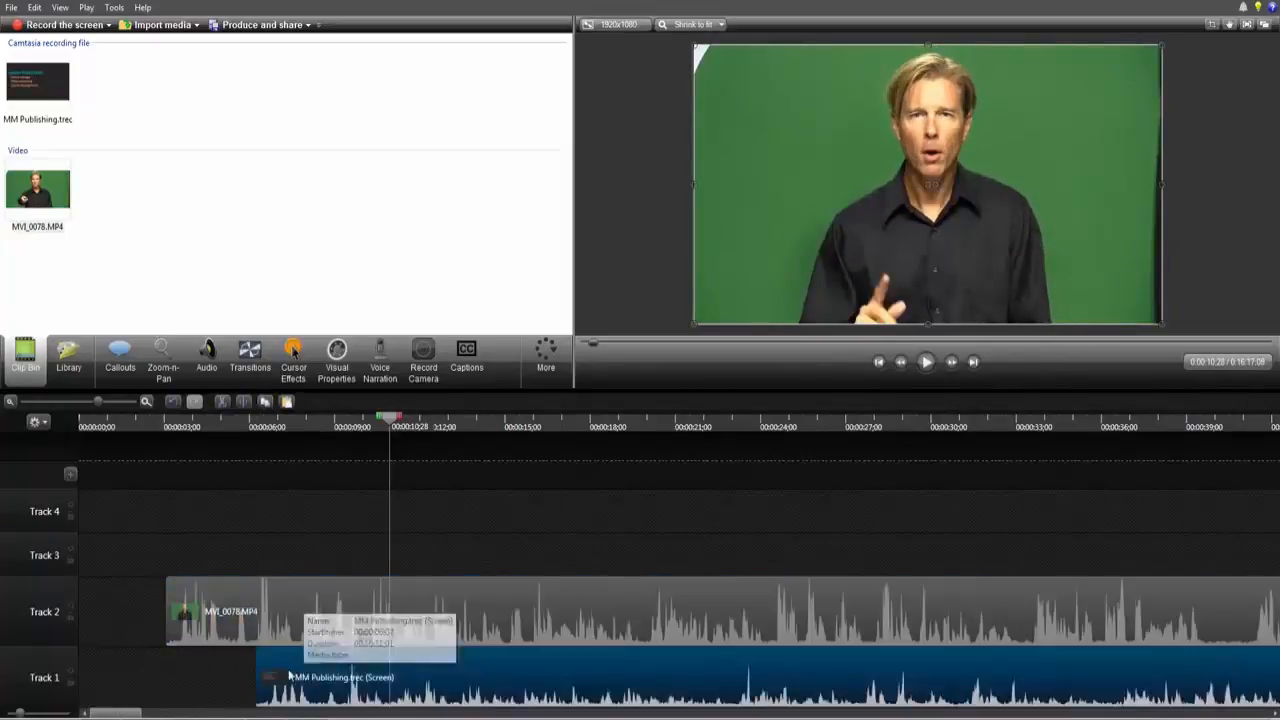
left_click_drag(307, 677, 227, 677)
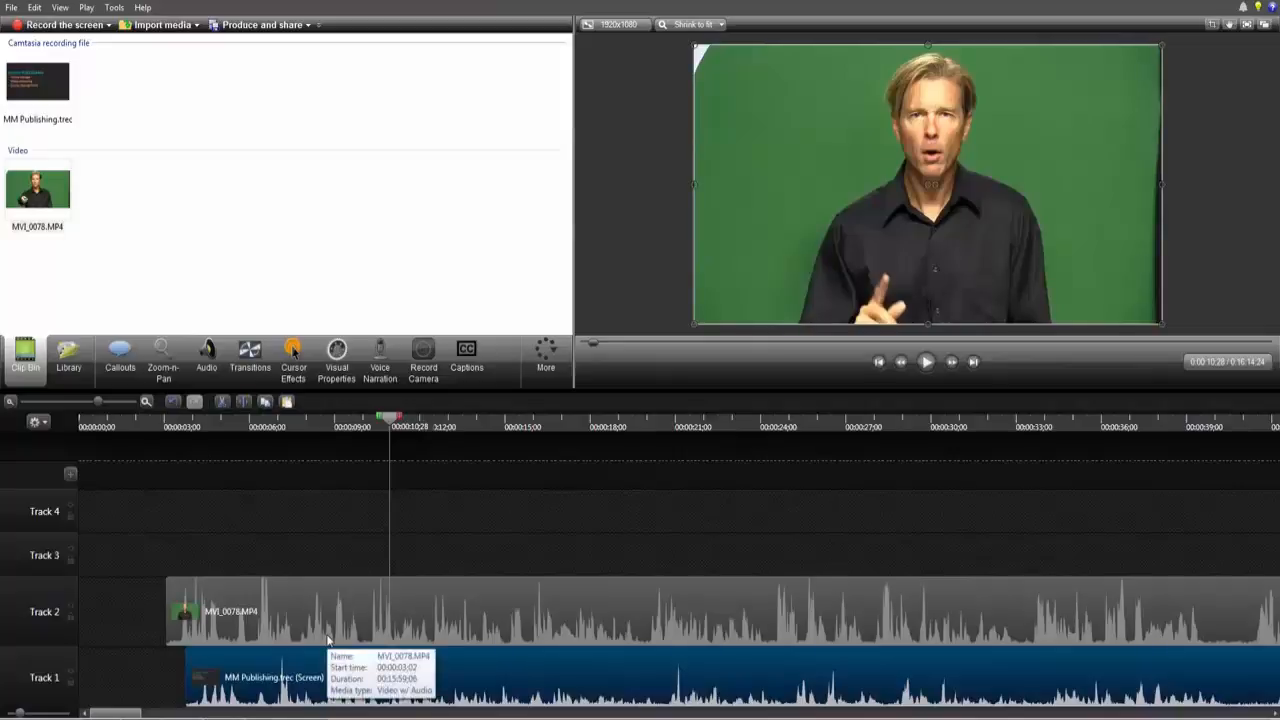
key("ctrl+z")
key("ctrl+z")
Step: Select both clips and move them together to start at about 00:00:01;22
left_click_drag(217, 598, 269, 649)
left_click_drag(334, 620, 166, 630)
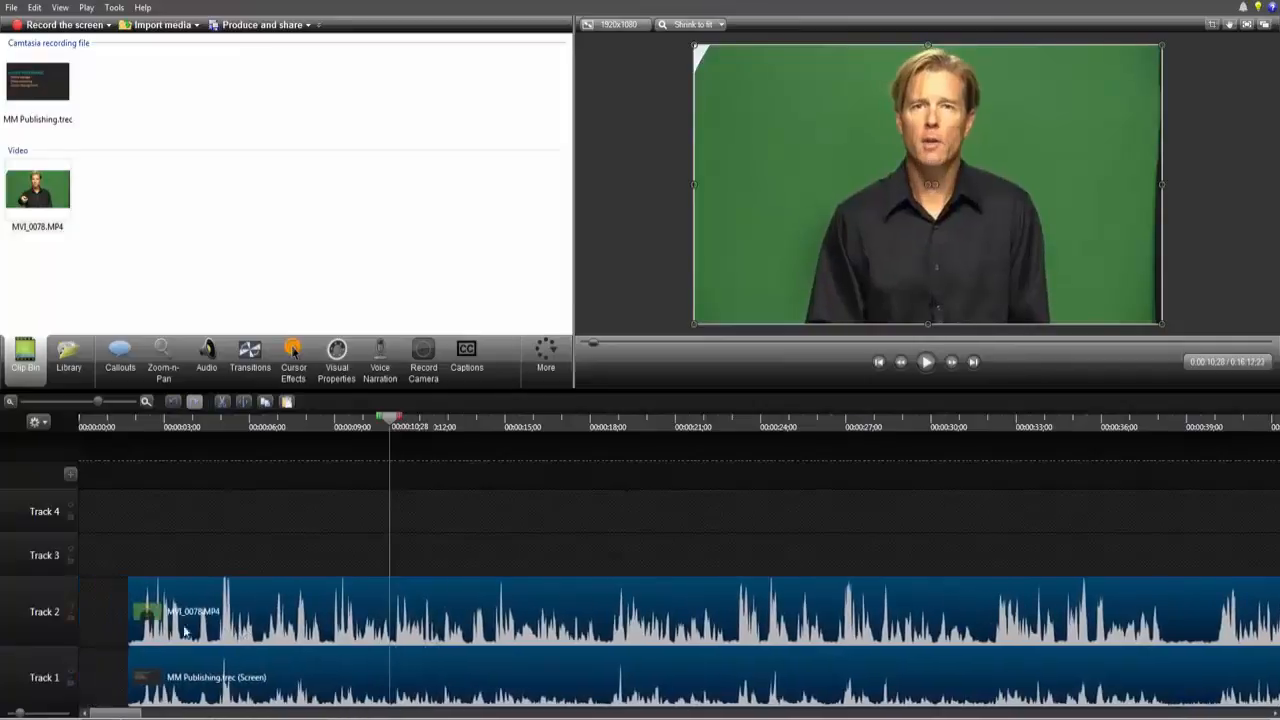
left_click(108, 608)
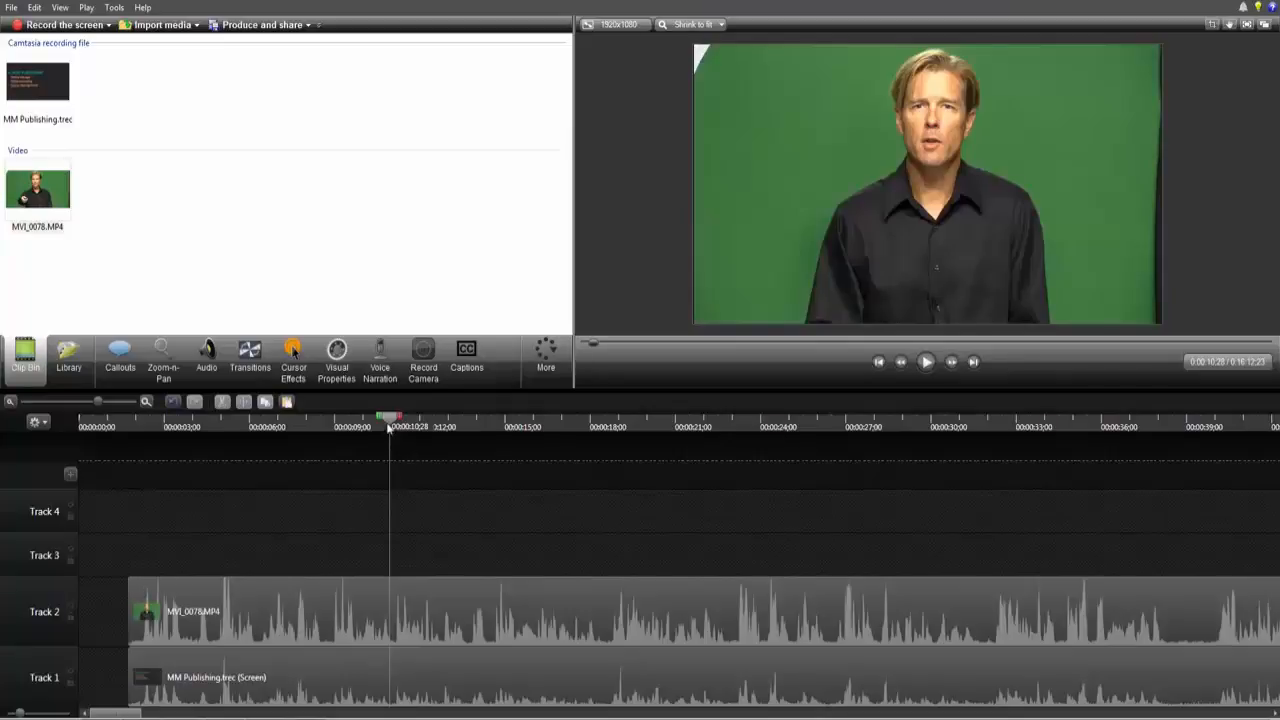
Step: Split the MVI_0078.MP4 clip at about 00:00:06;10 and move the second piece to start at about 00:00:11;23
left_click_drag(389, 427, 259, 495)
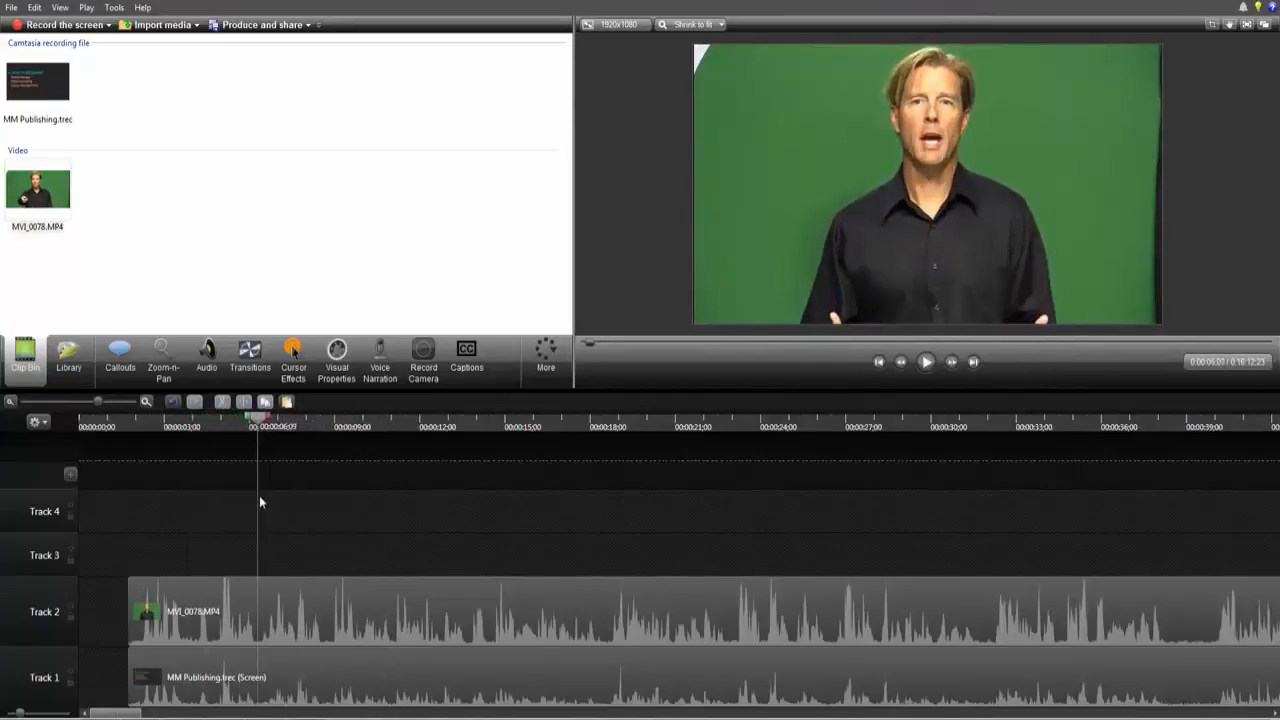
left_click(266, 620)
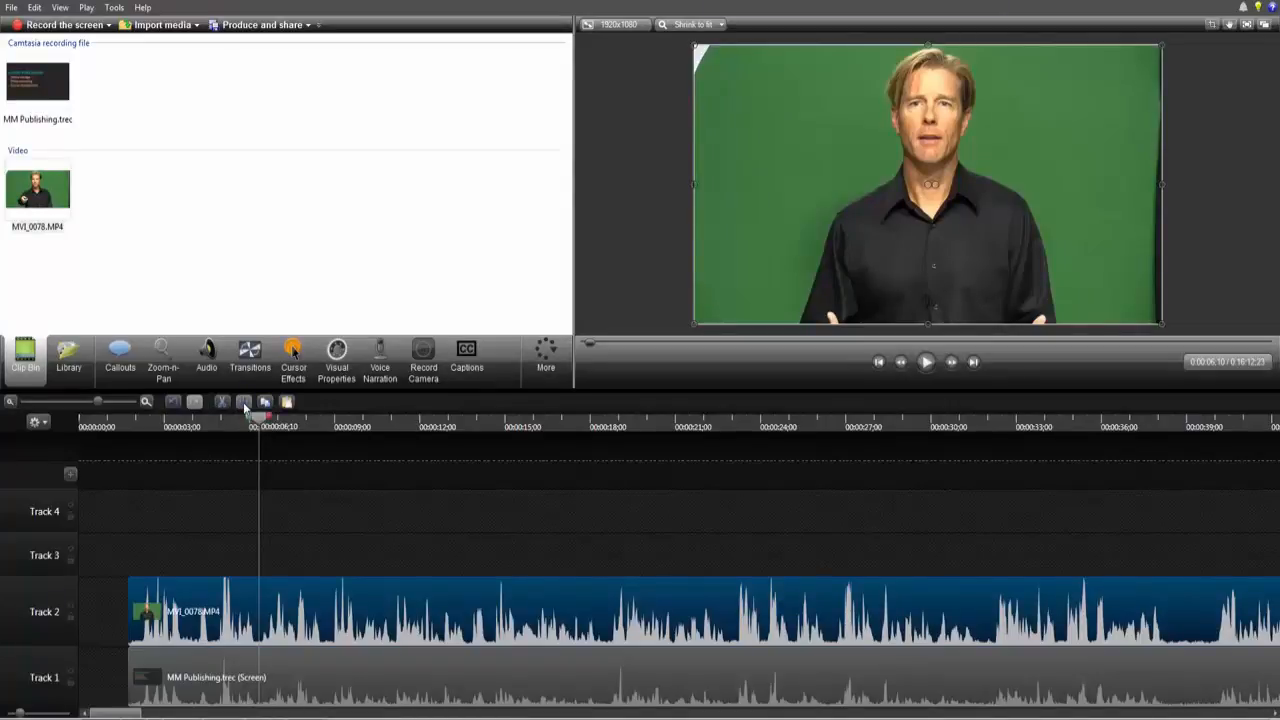
left_click(244, 403)
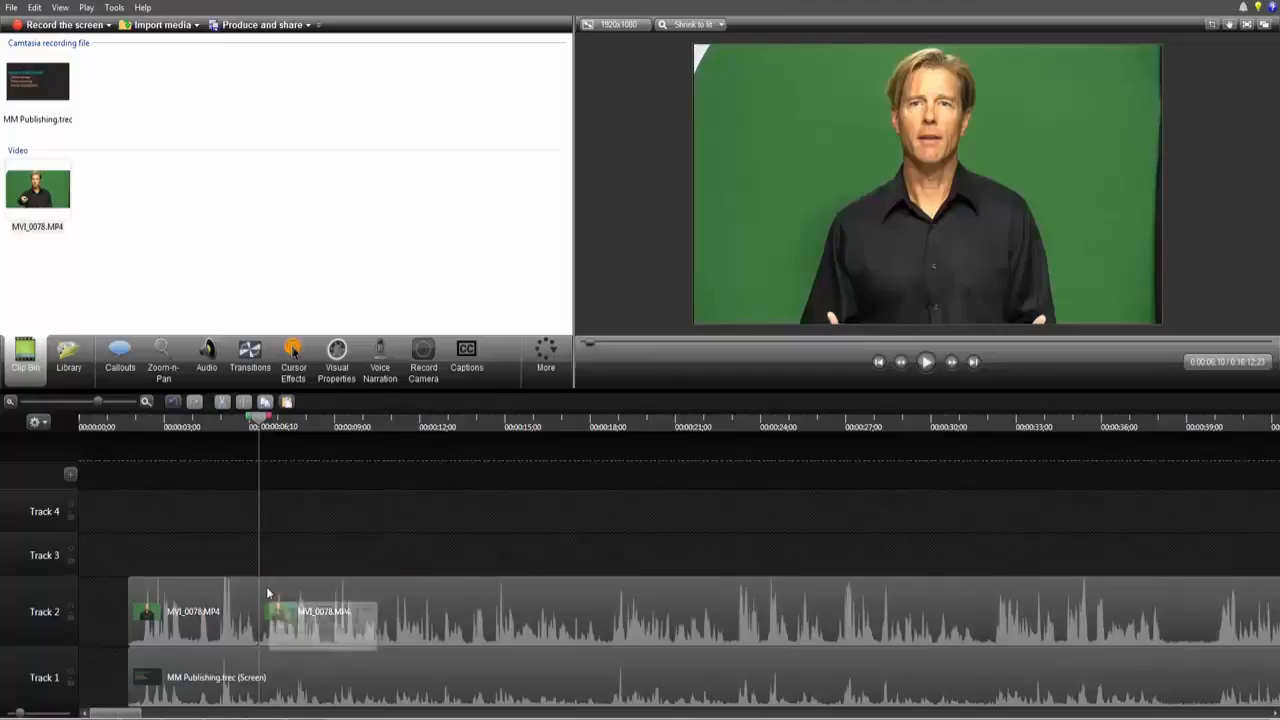
left_click_drag(260, 590, 413, 590)
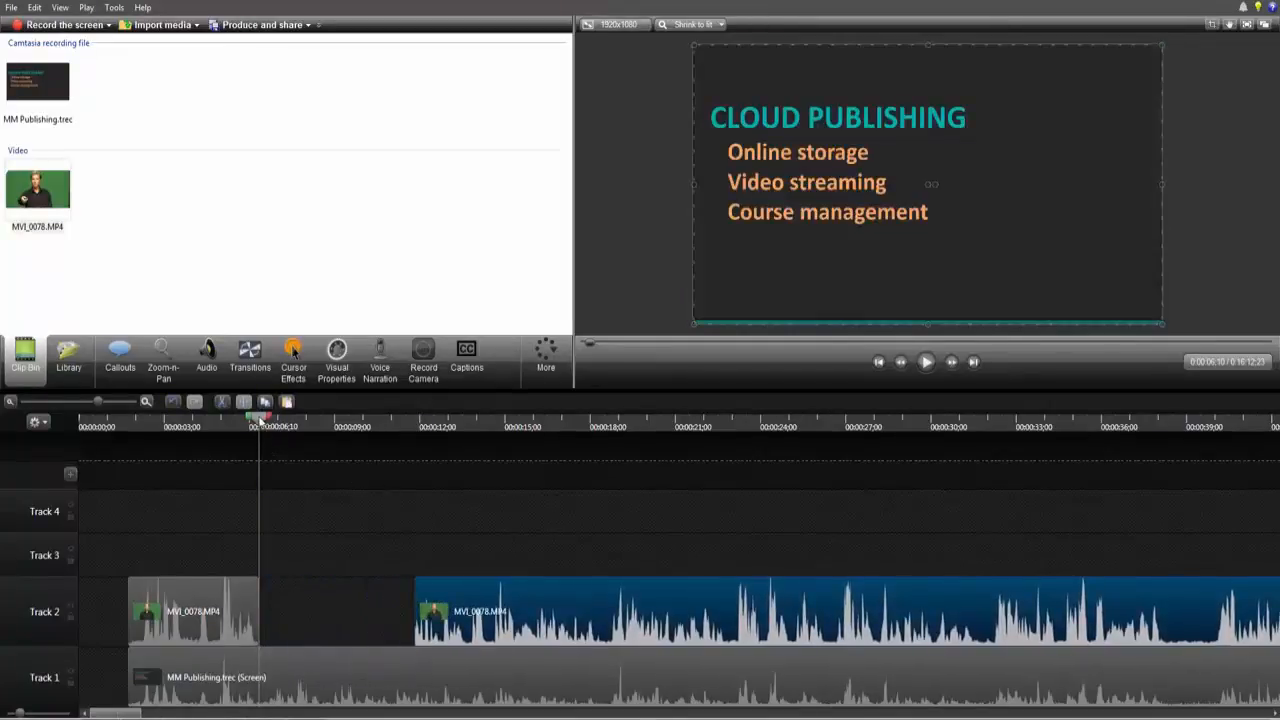
Step: Scrub the playhead through the gap between the two MVI_0078.MP4 pieces to preview the screen recording
left_click_drag(262, 421, 333, 491)
left_click(313, 669)
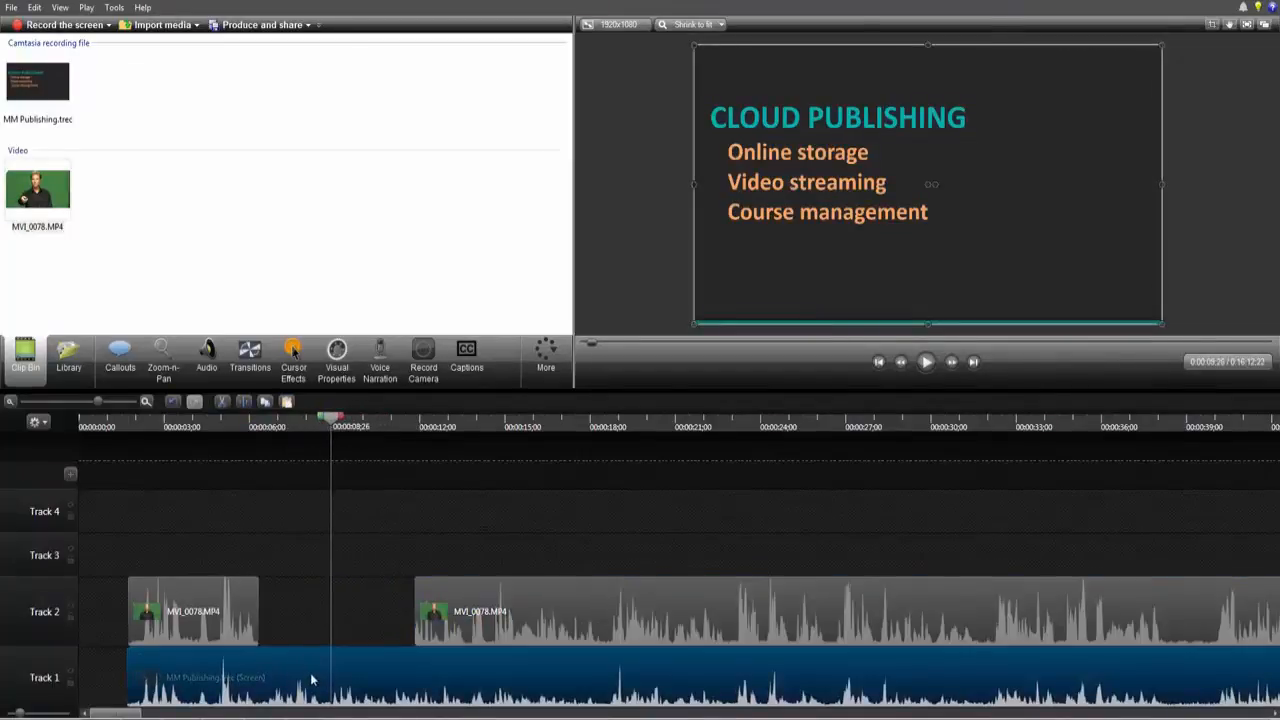
left_click_drag(338, 420, 355, 532)
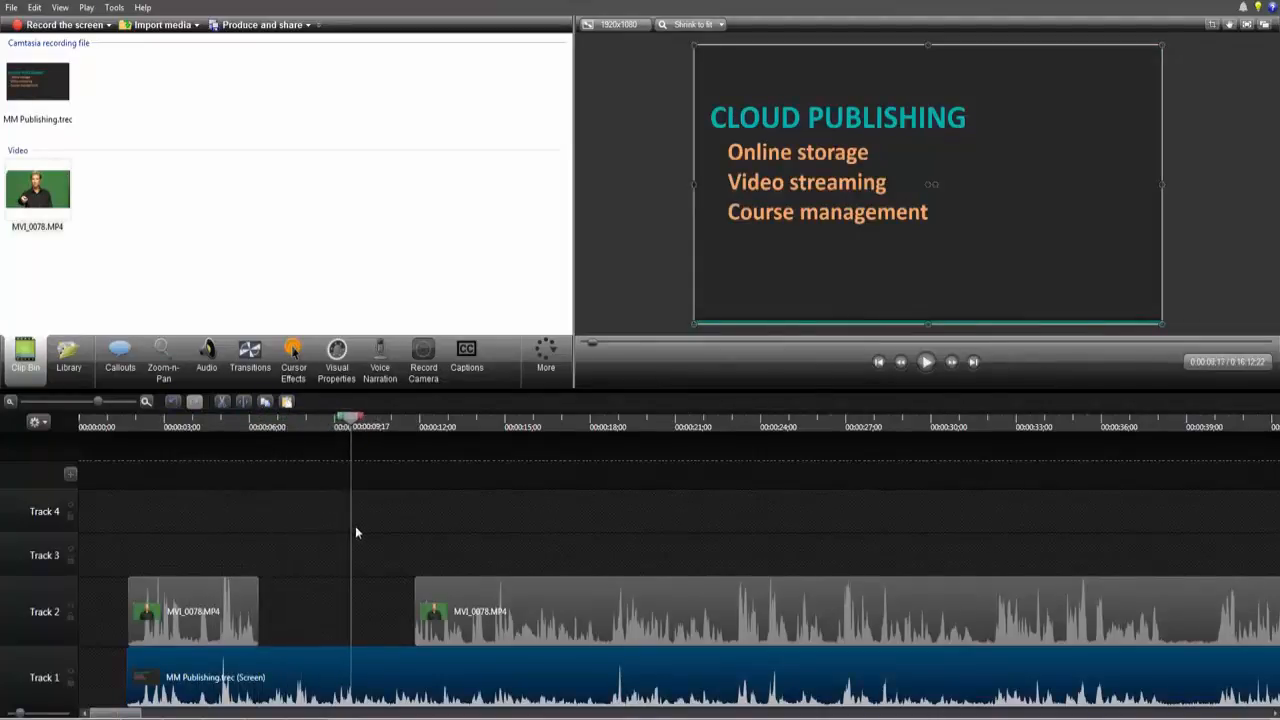
mouse_move(418, 596)
left_mouse_down()
mouse_move(466, 596)
mouse_move(417, 596)
left_mouse_up()
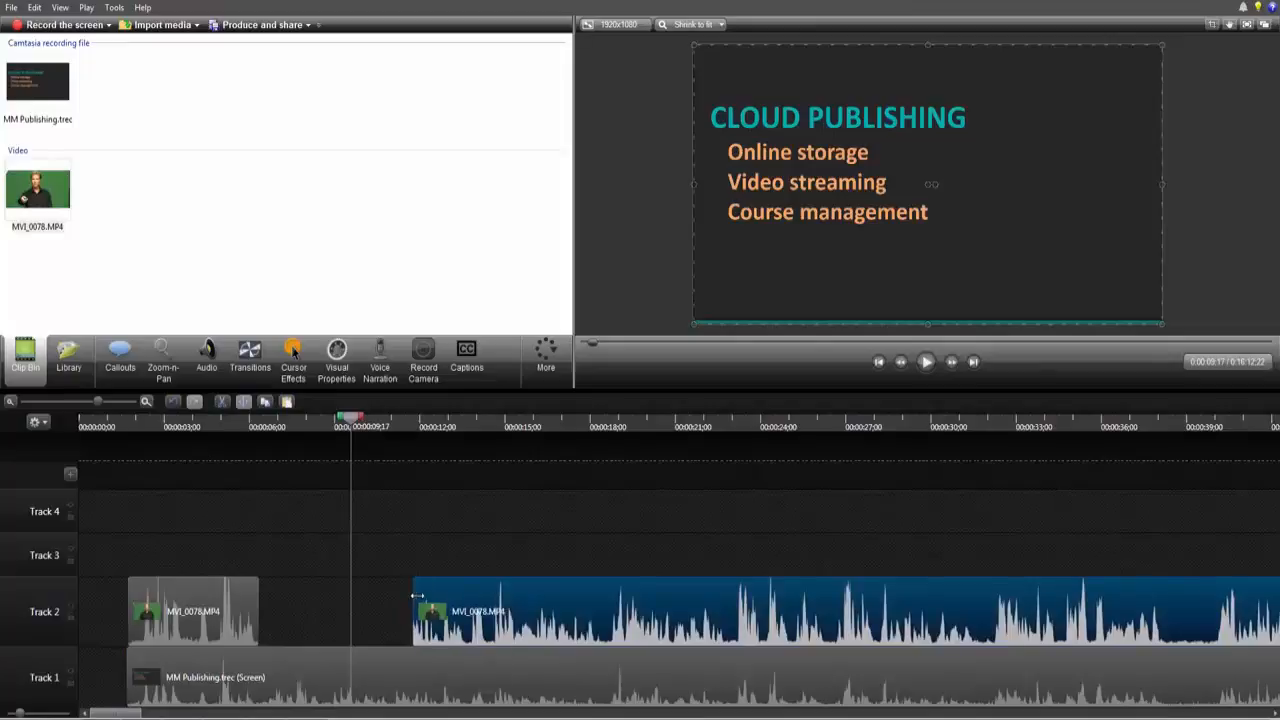
left_click(389, 547)
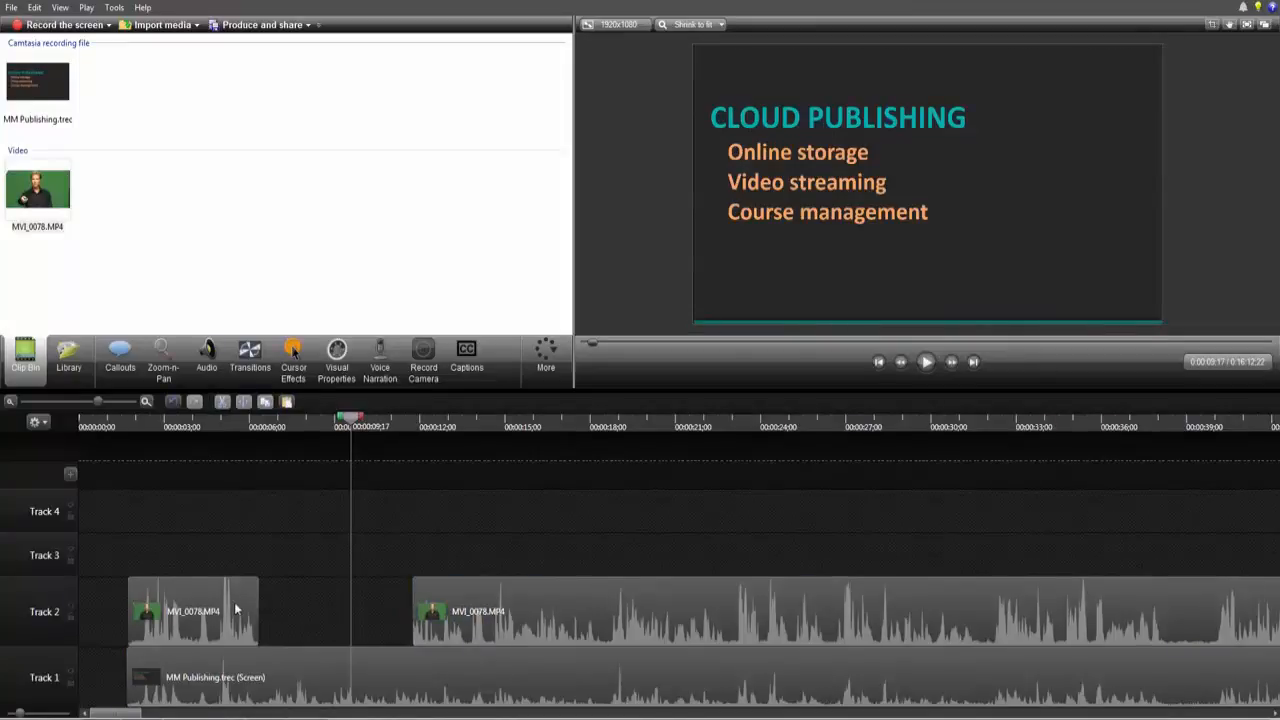
mouse_move(194, 613)
mouse_move(170, 680)
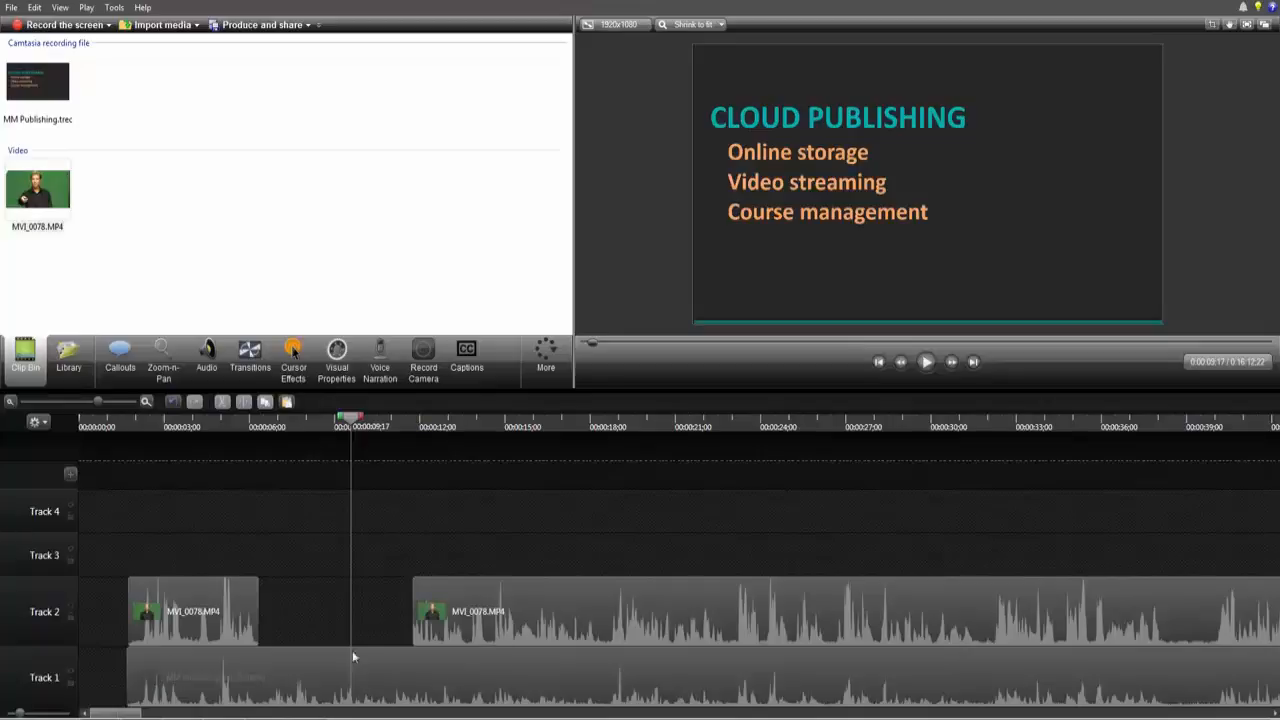
Step: Try moving the first video piece and the recording slightly earlier, then undo the move
left_click_drag(123, 520, 578, 683)
left_click(280, 533)
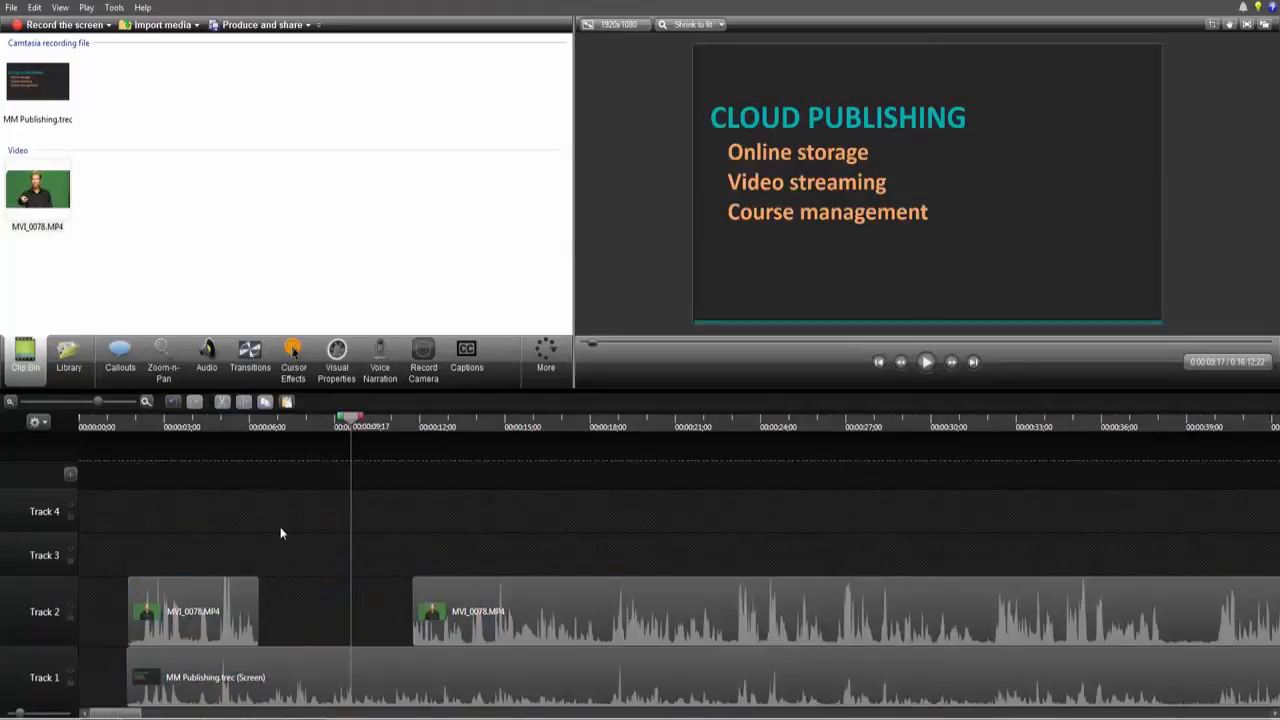
left_click_drag(102, 536, 264, 688)
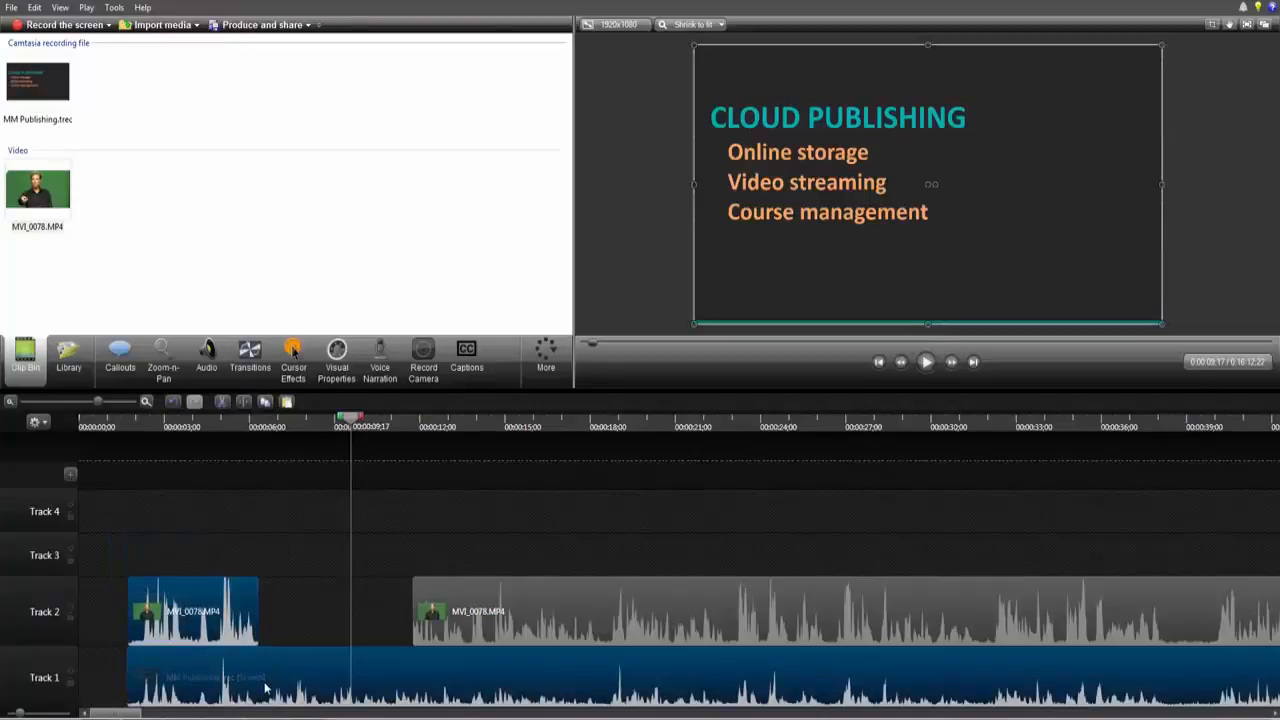
left_click_drag(229, 640, 208, 640)
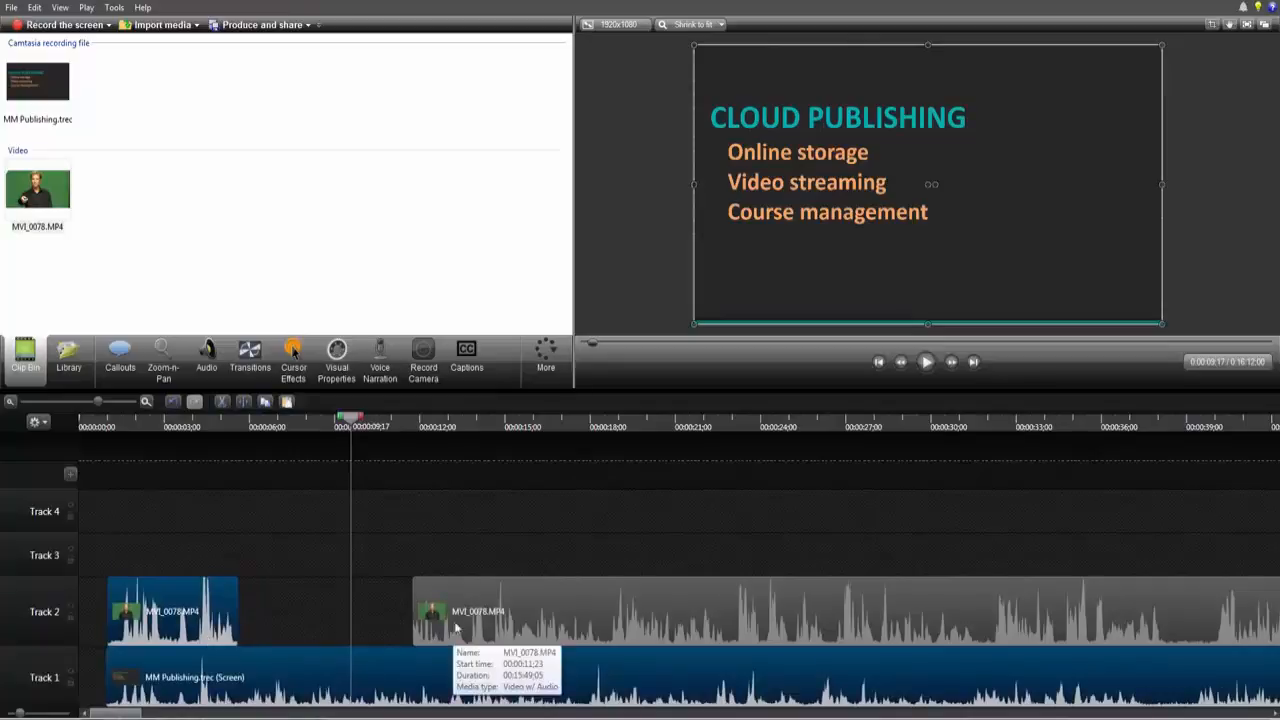
key("ctrl+z")
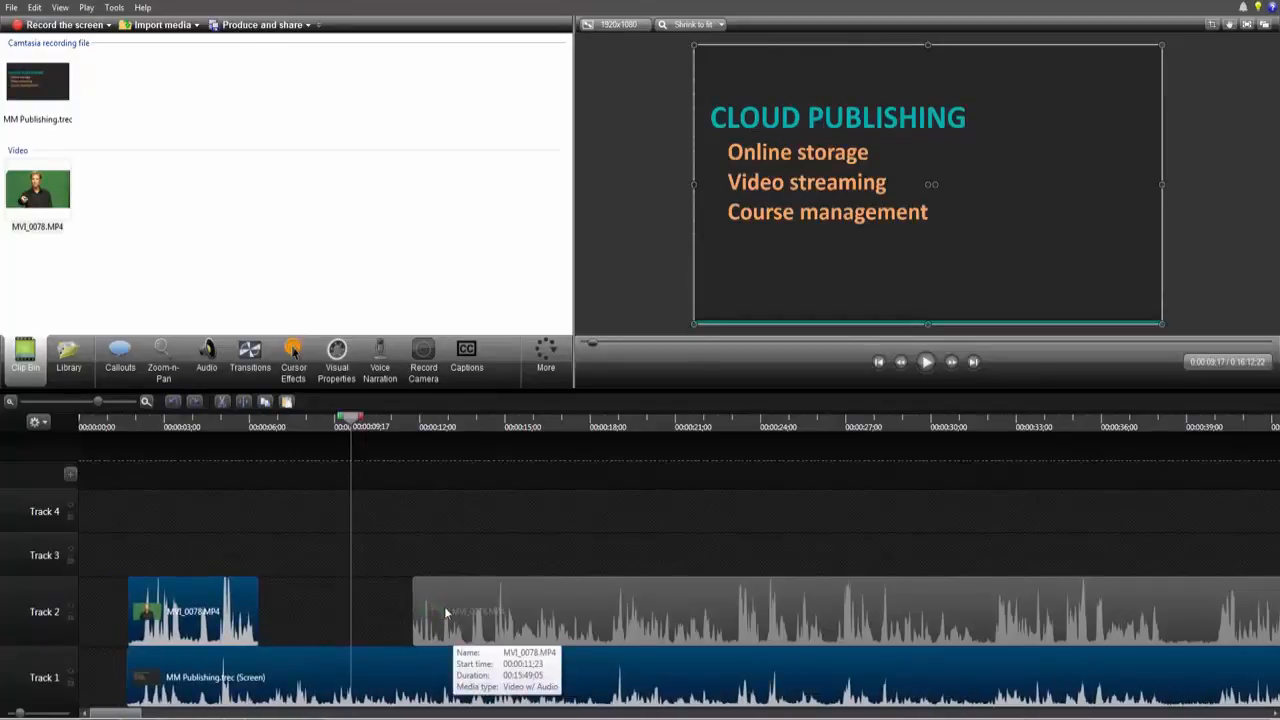
left_click(127, 531)
left_click_drag(127, 538, 528, 674)
left_click(300, 548)
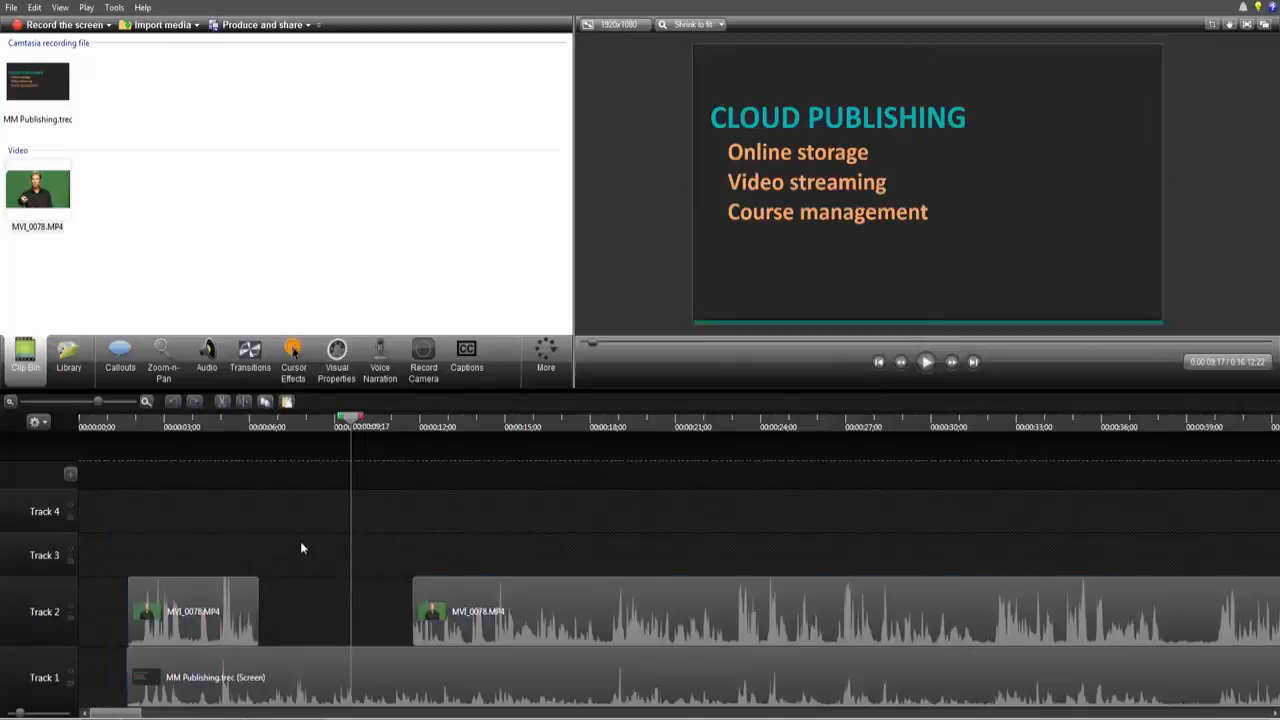
Step: Try shifting the first video piece and the recording about half a second later, then undo the move
left_click(146, 401)
left_click(146, 401)
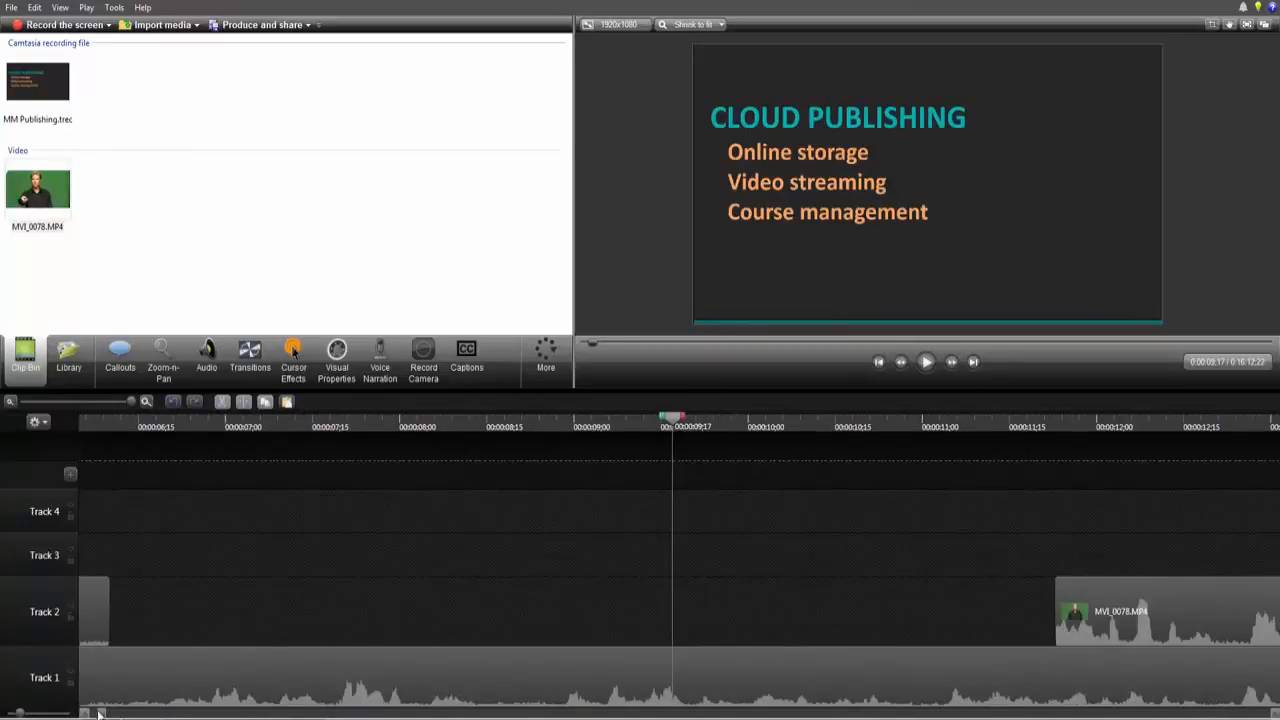
left_click(1275, 713)
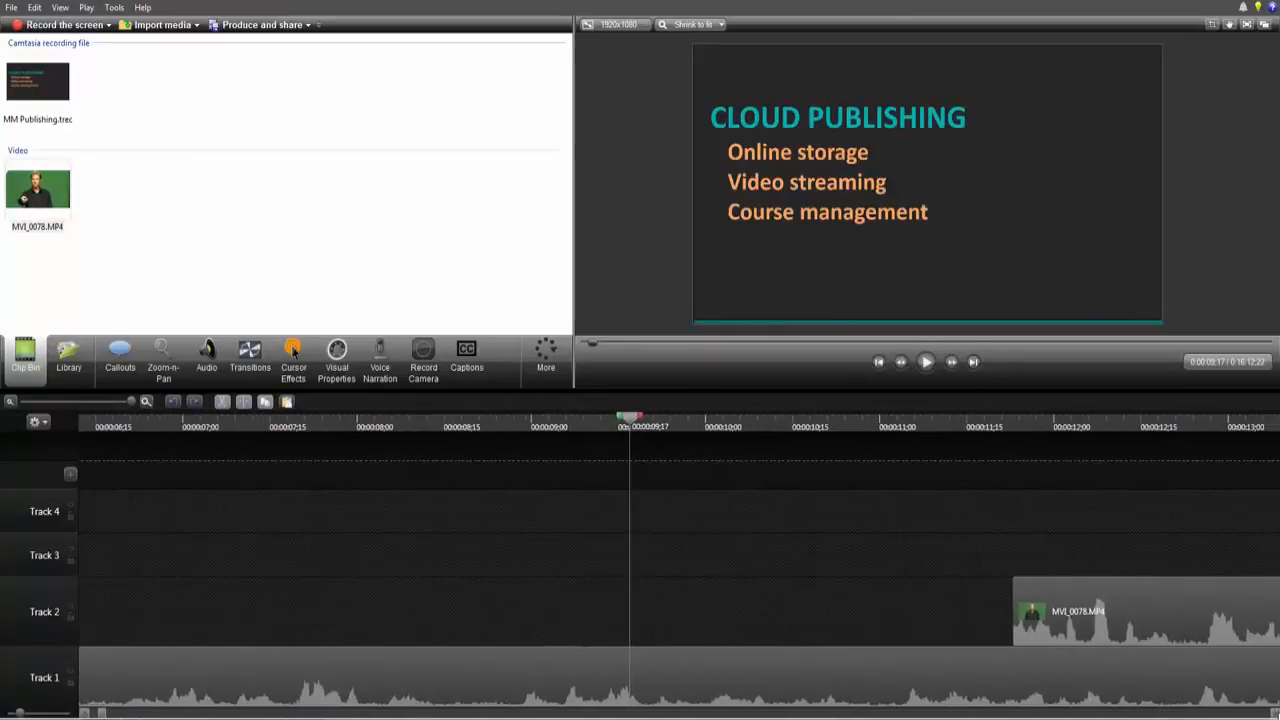
left_click(85, 714)
left_click_drag(85, 714, 85, 714)
left_click(271, 418)
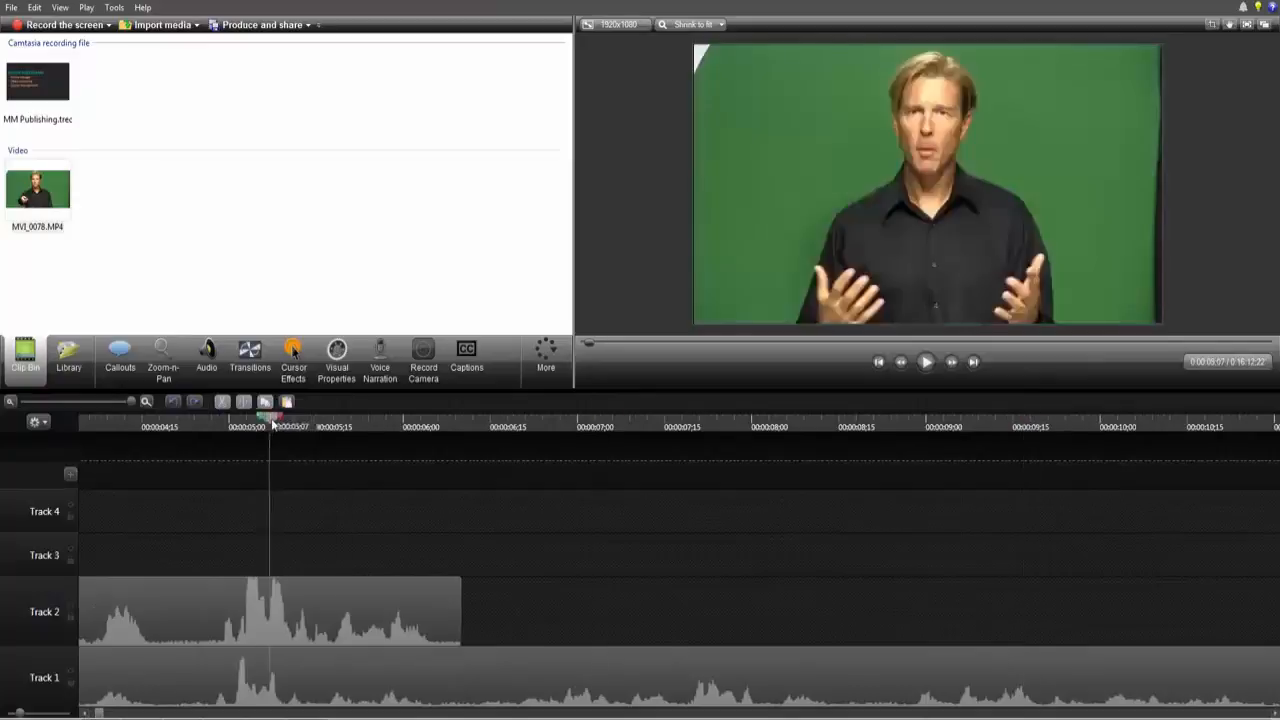
left_click(193, 604)
left_click(271, 680, "ctrl")
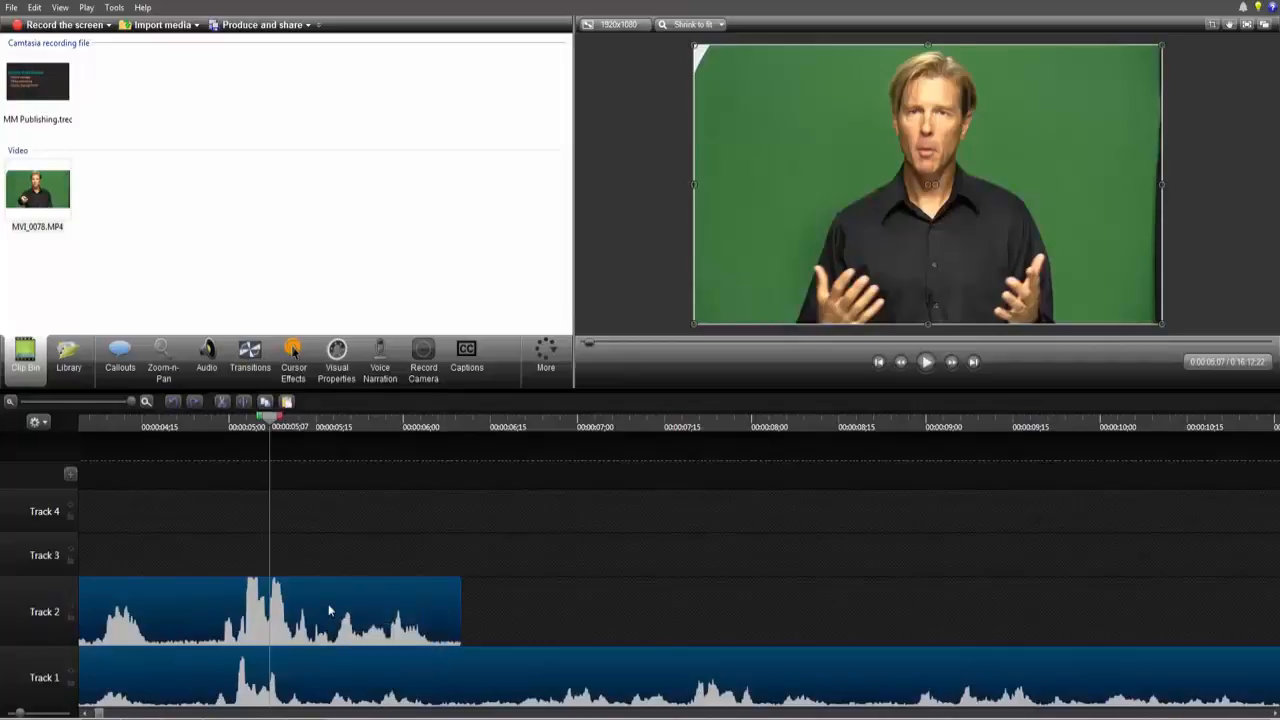
left_click_drag(330, 612, 415, 608)
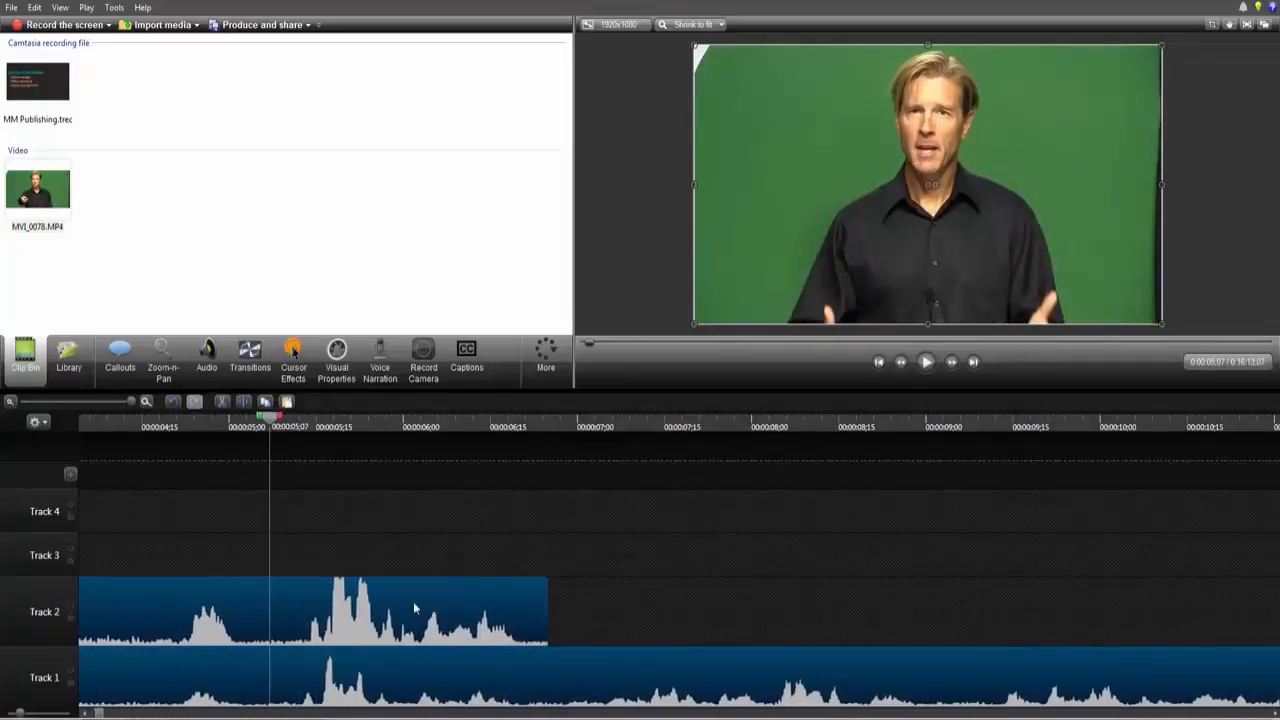
left_click(10, 401)
left_click(10, 401)
left_click(10, 401)
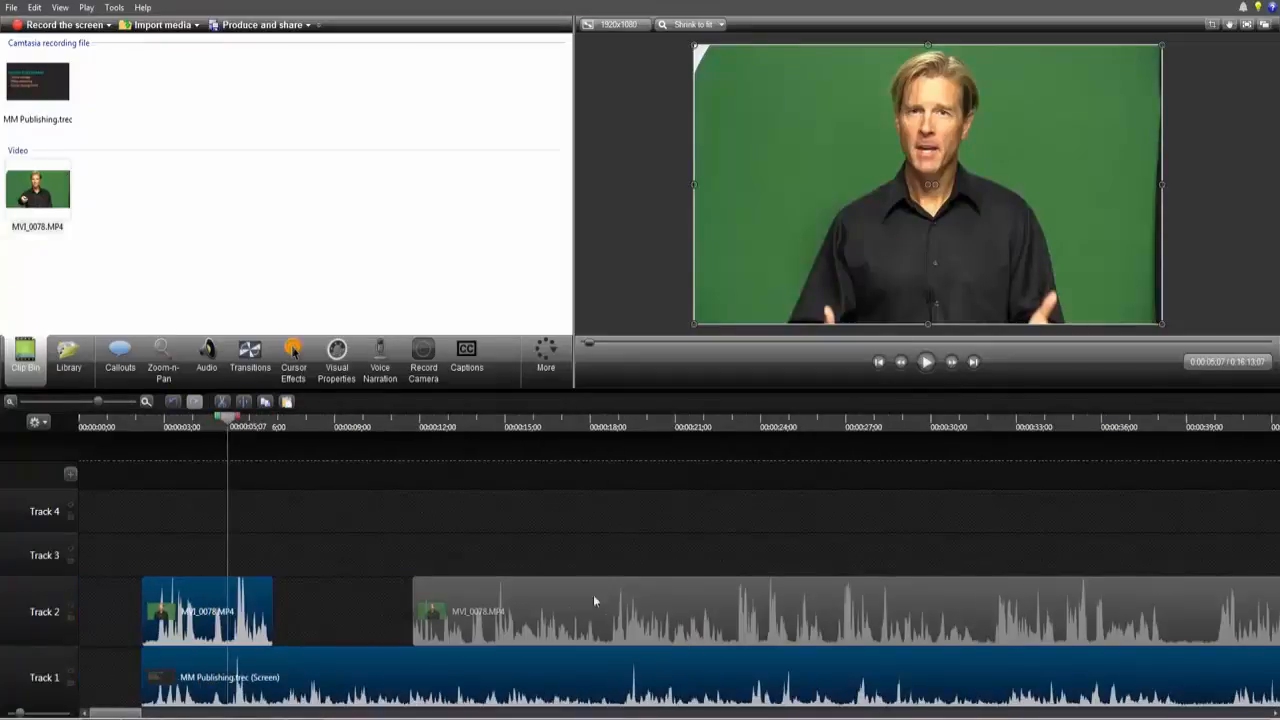
key("ctrl+z")
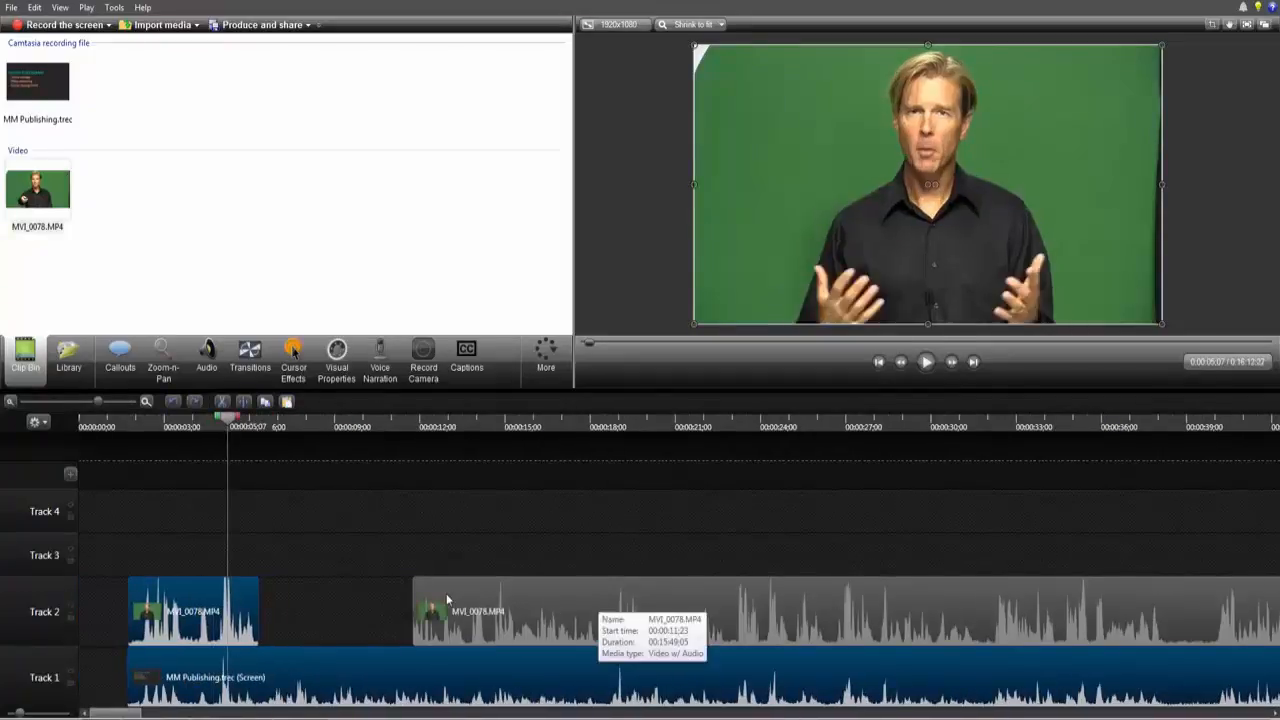
Step: Select all three clips, move them together about one second earlier, and scrub to about 00:00:07;18 to preview
left_click(181, 540)
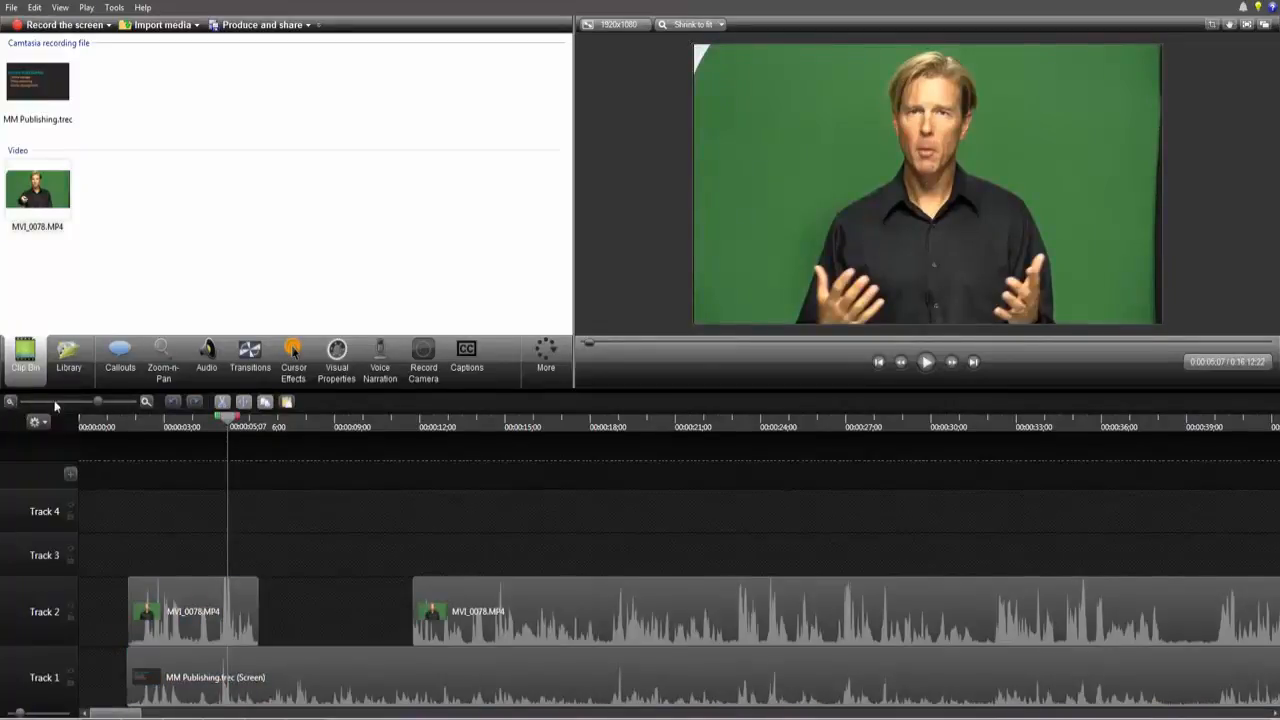
left_click_drag(114, 524, 568, 670)
left_click_drag(197, 602, 150, 610)
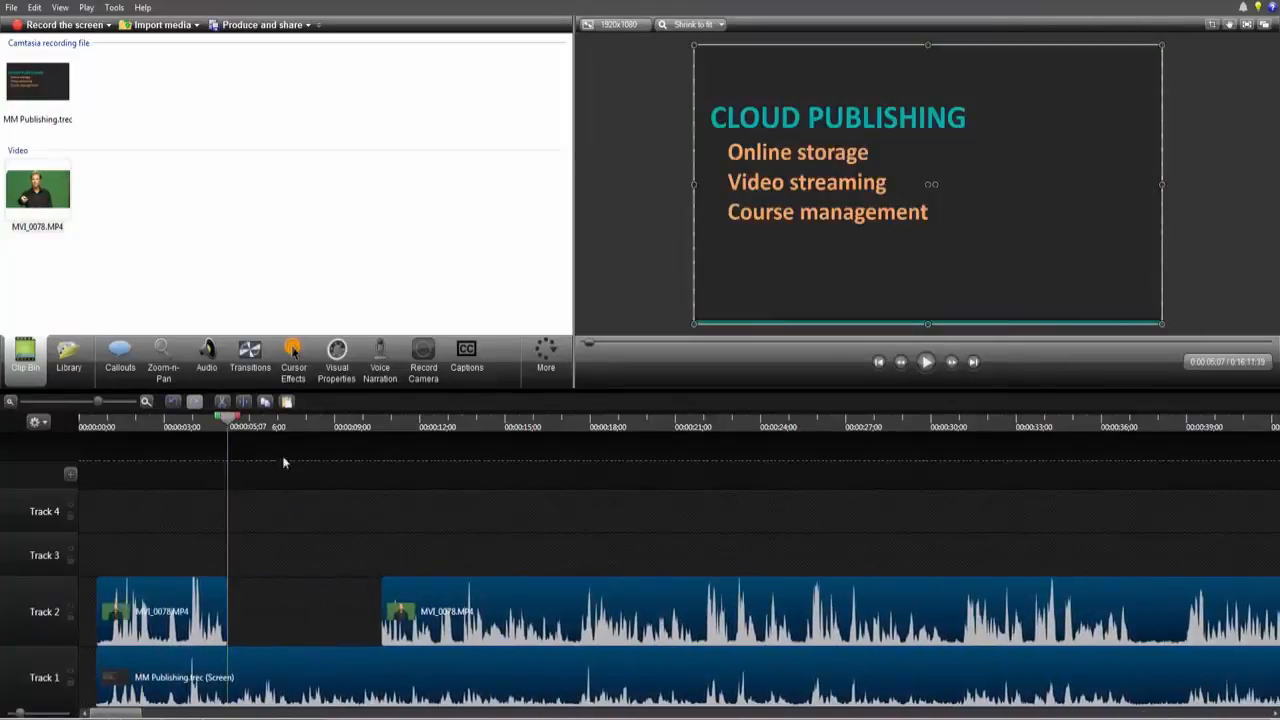
left_click_drag(228, 419, 295, 490)
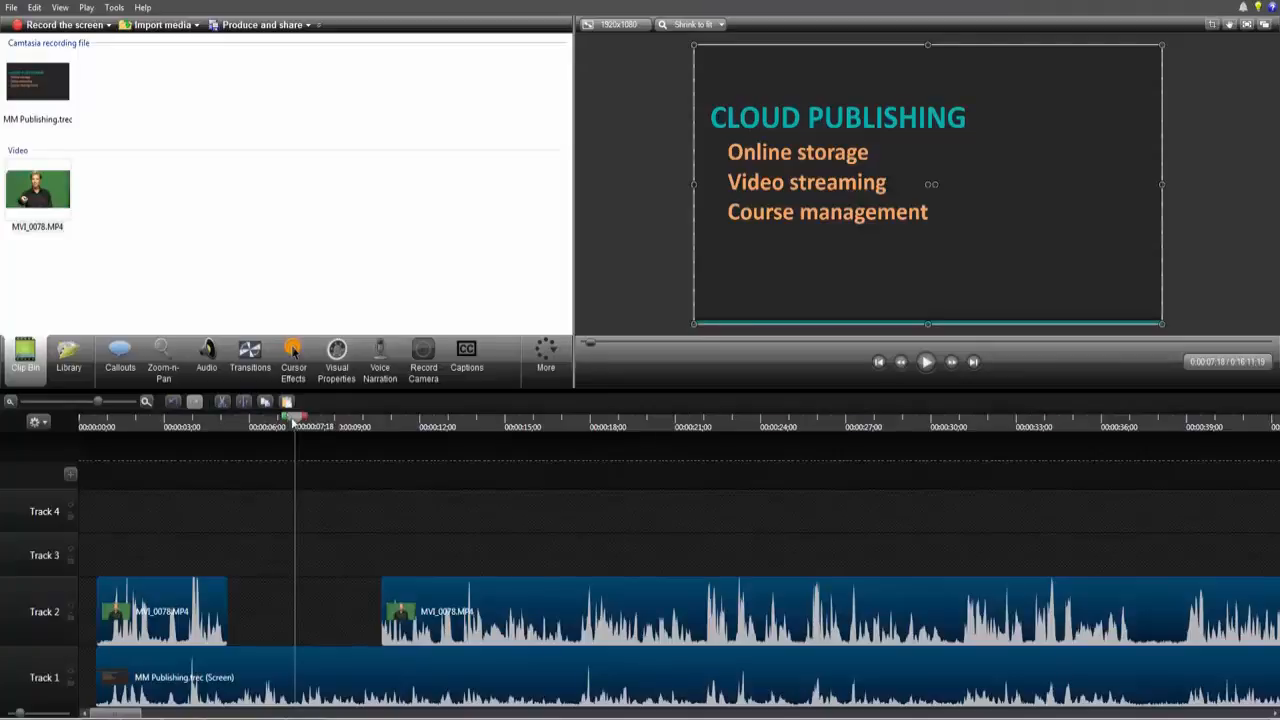
Step: Turn on Remove a color for the first MVI_0078.MP4 piece in its visual properties
left_click_drag(290, 418, 153, 472)
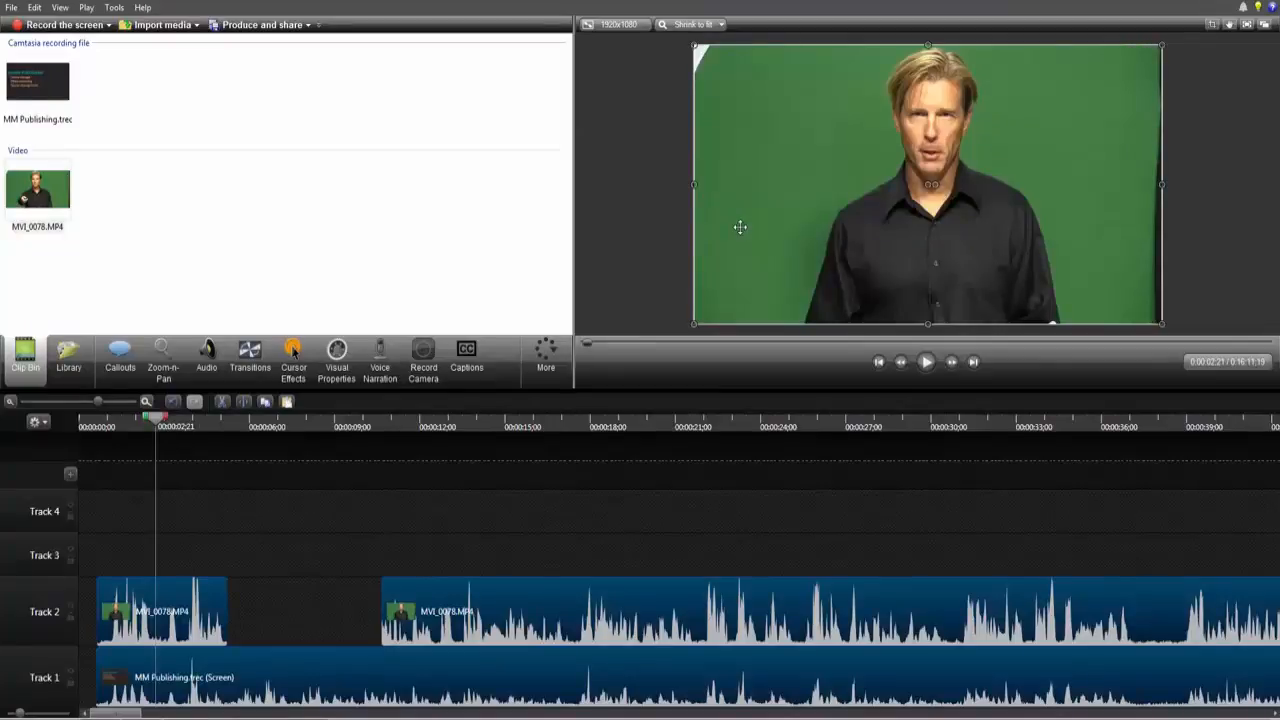
left_click(227, 518)
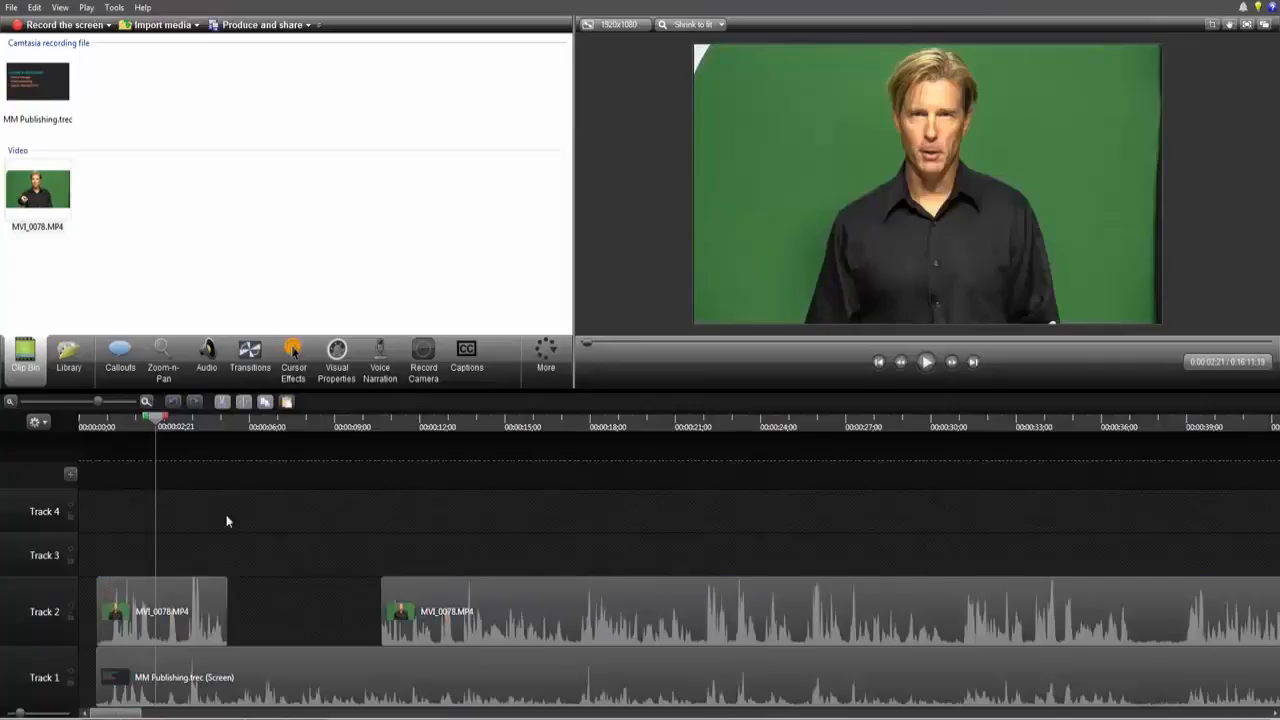
left_click(170, 598)
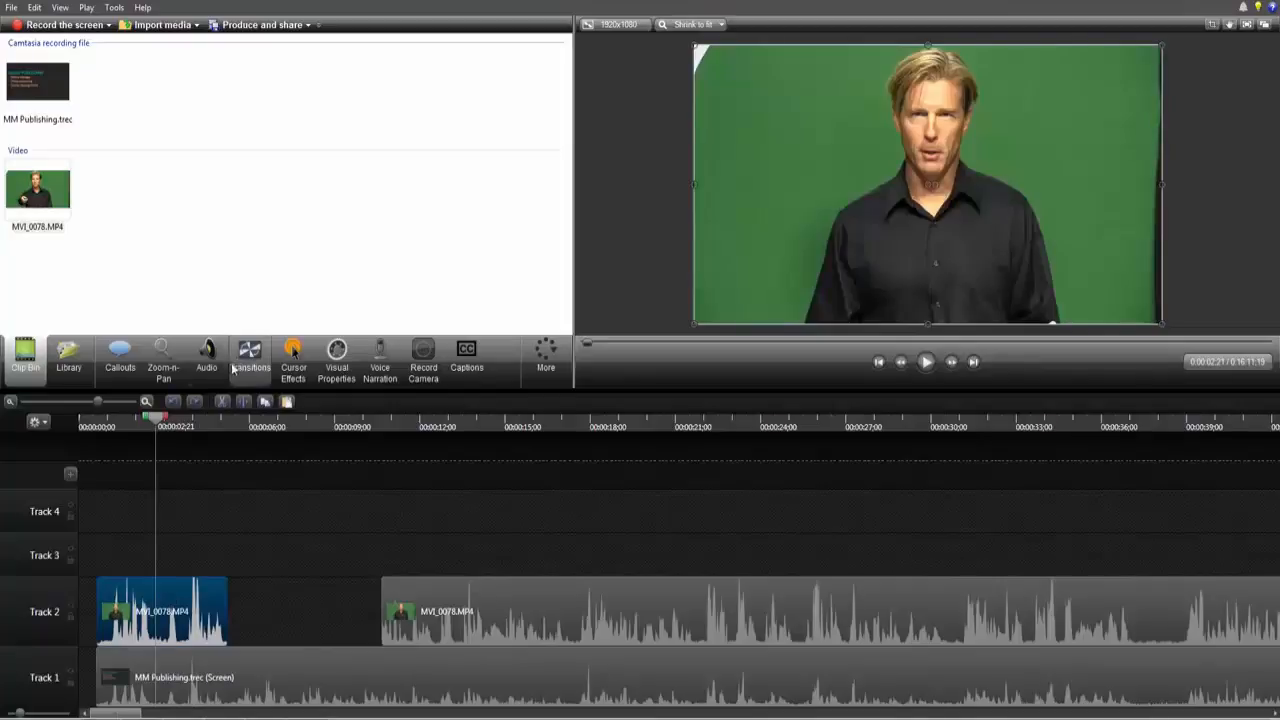
left_click(338, 358)
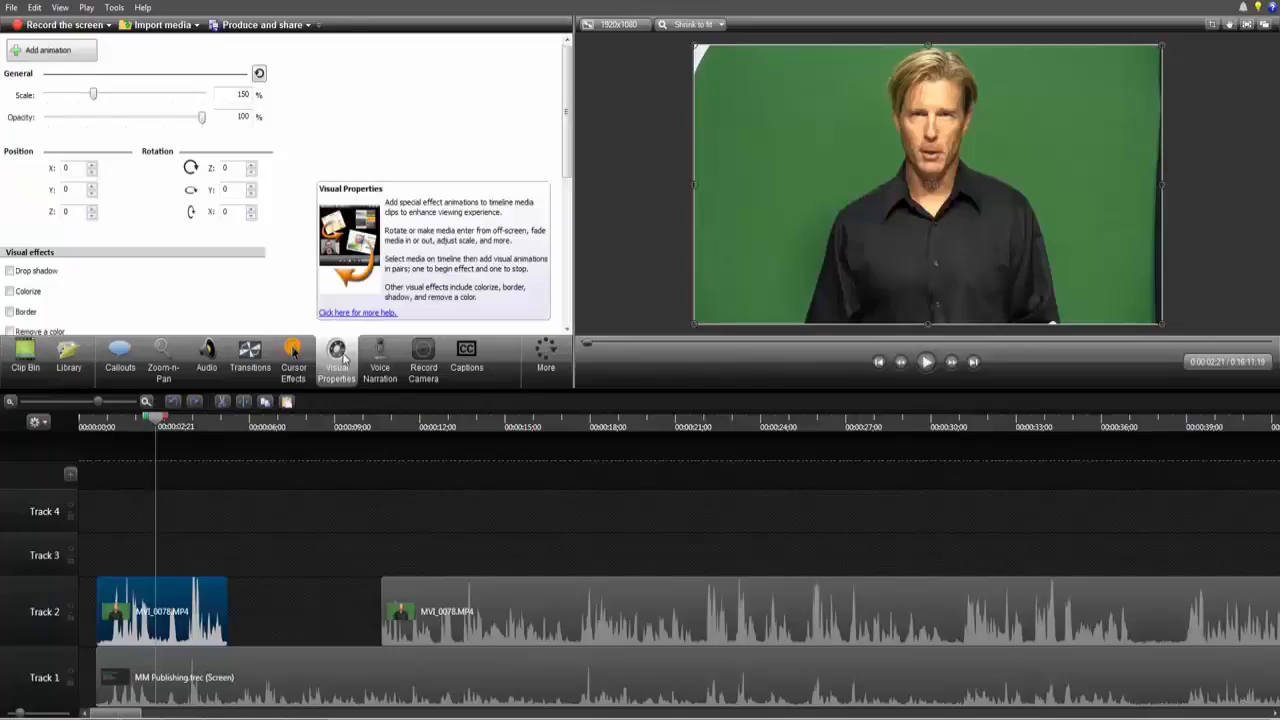
left_click(10, 332)
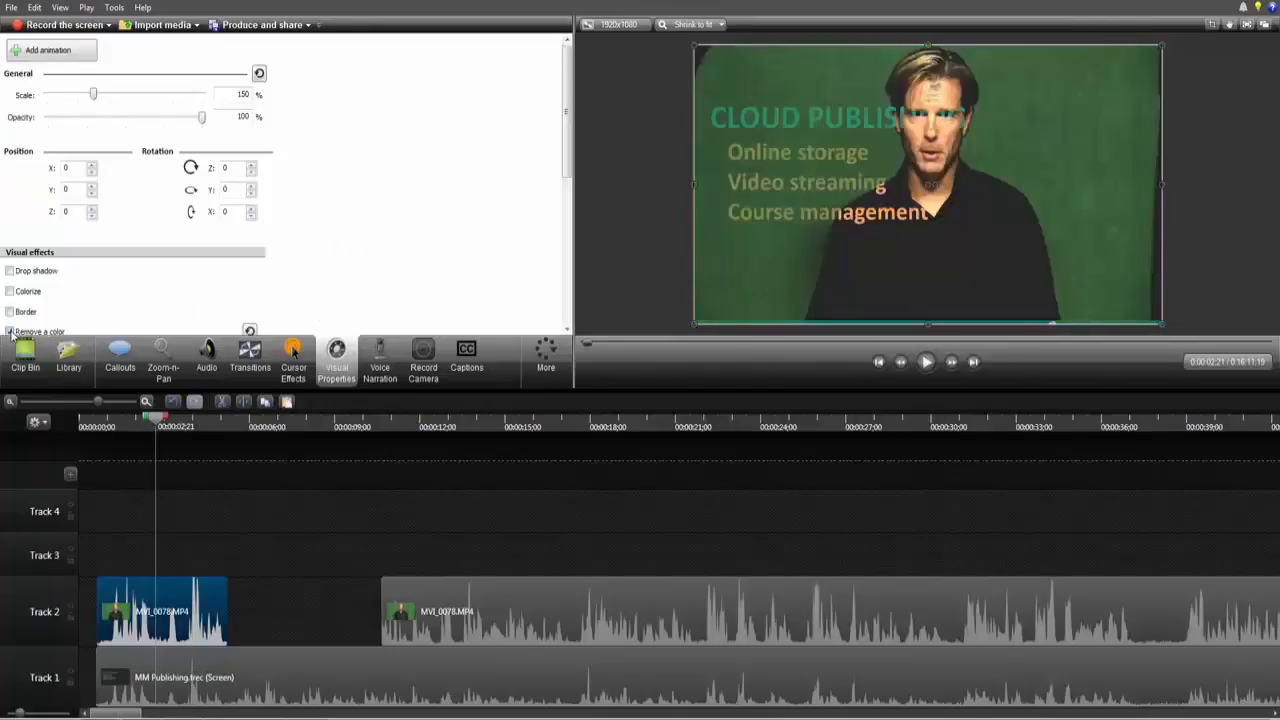
Step: Pick the green backdrop in the preview as the color to remove
left_click_drag(566, 166, 557, 245)
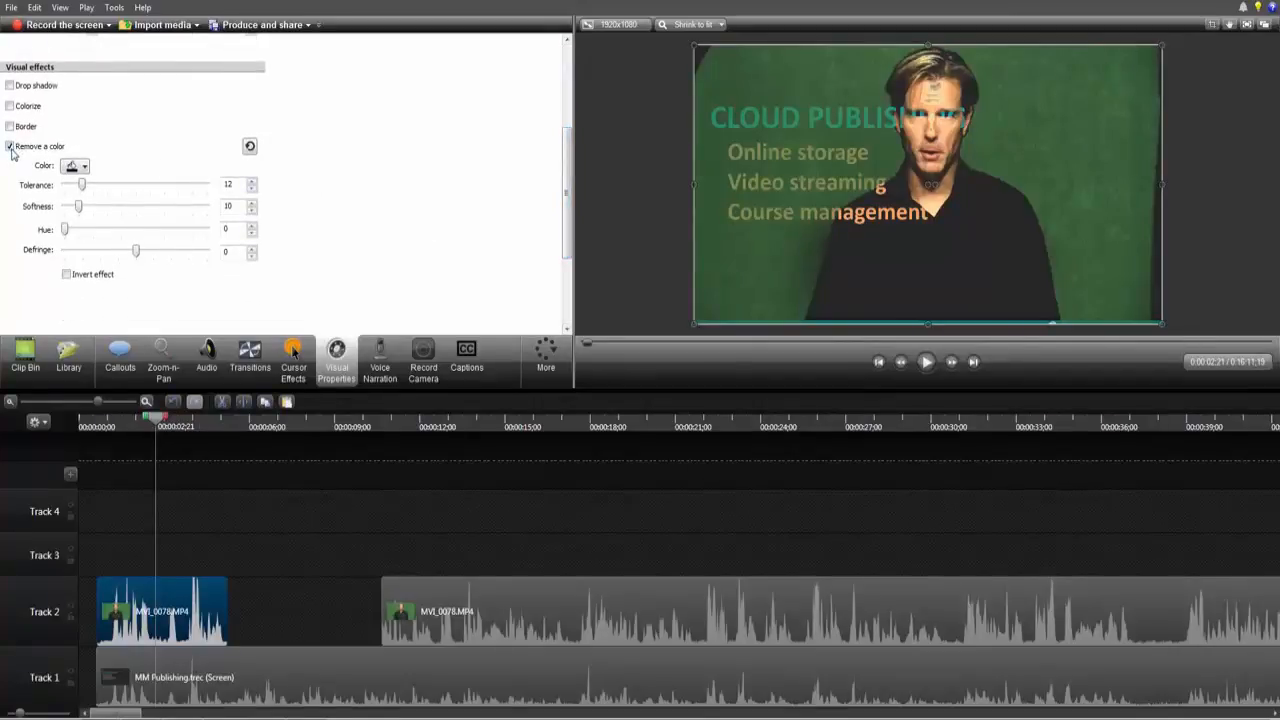
left_click(80, 167)
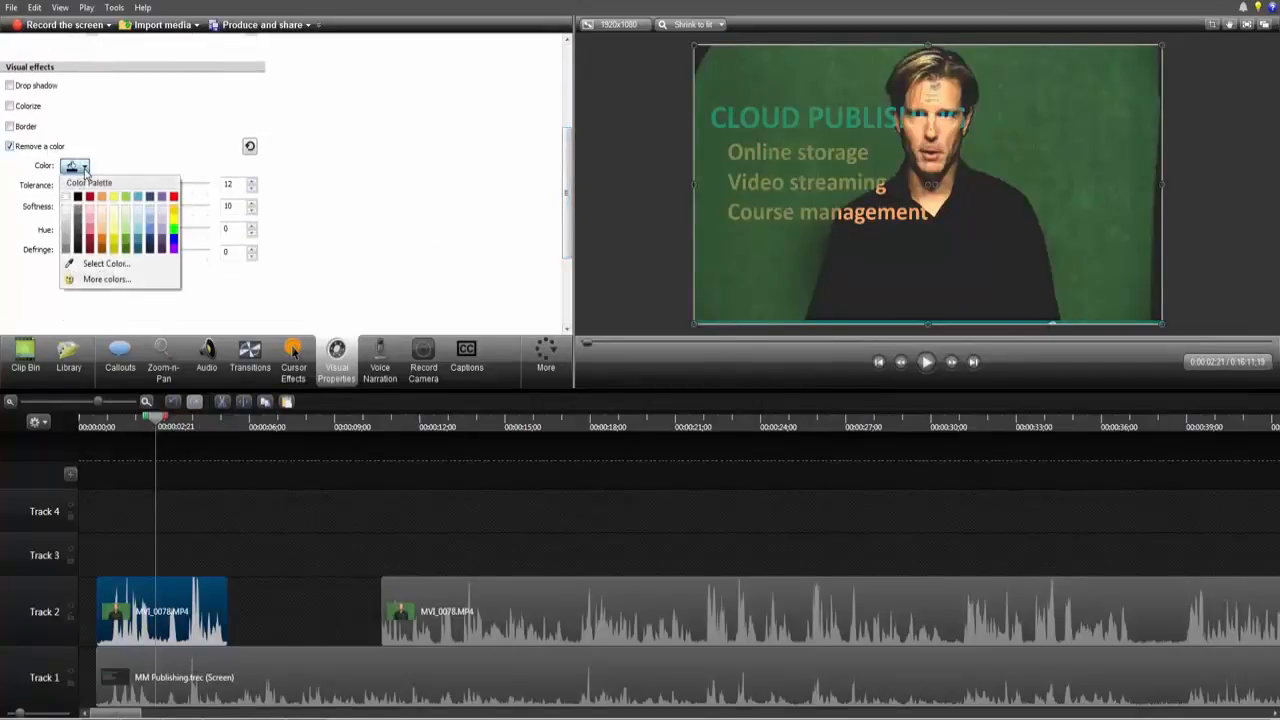
left_click(100, 265)
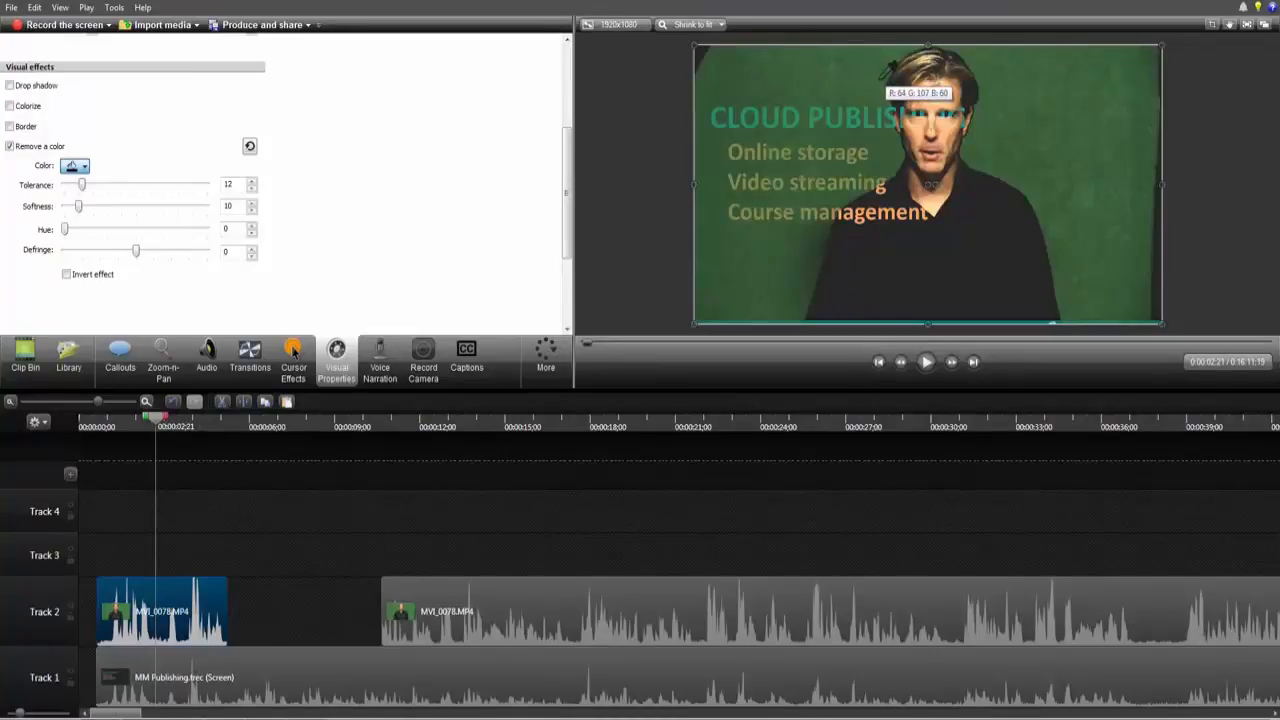
left_click(884, 74)
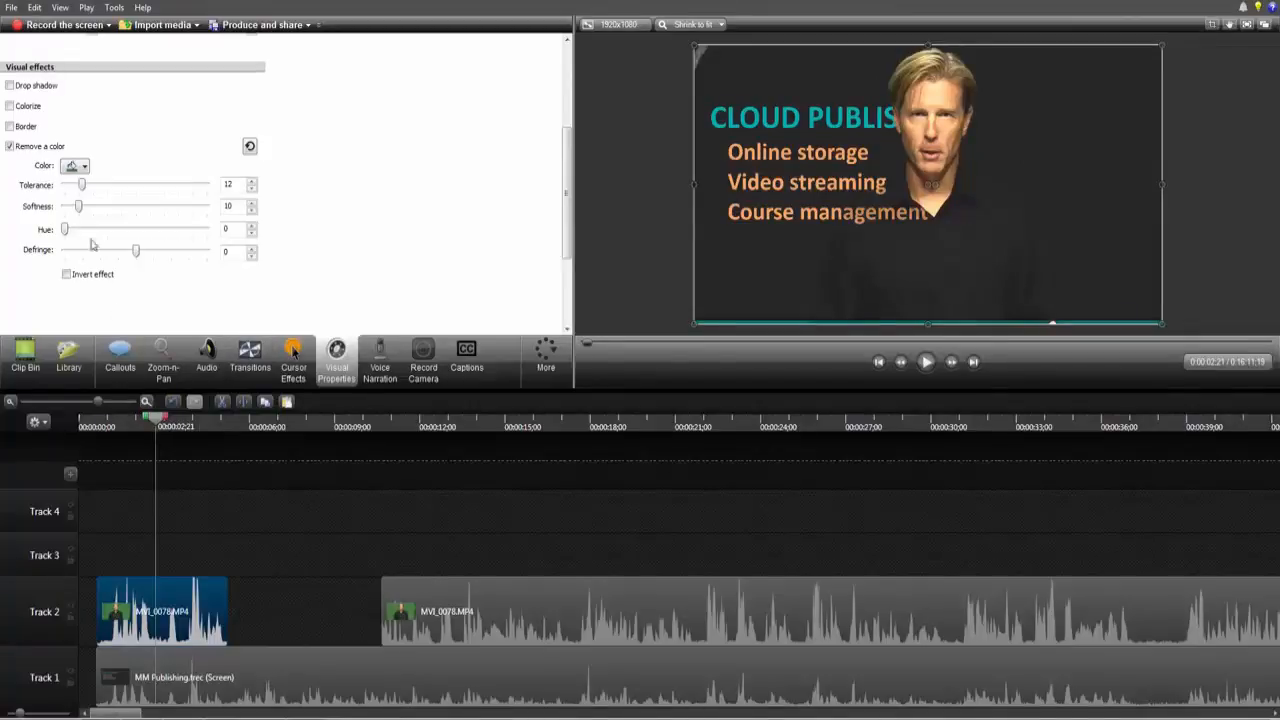
Step: Lower the color removal tolerance to 7
left_click(252, 190)
left_click(252, 190)
left_click(252, 190)
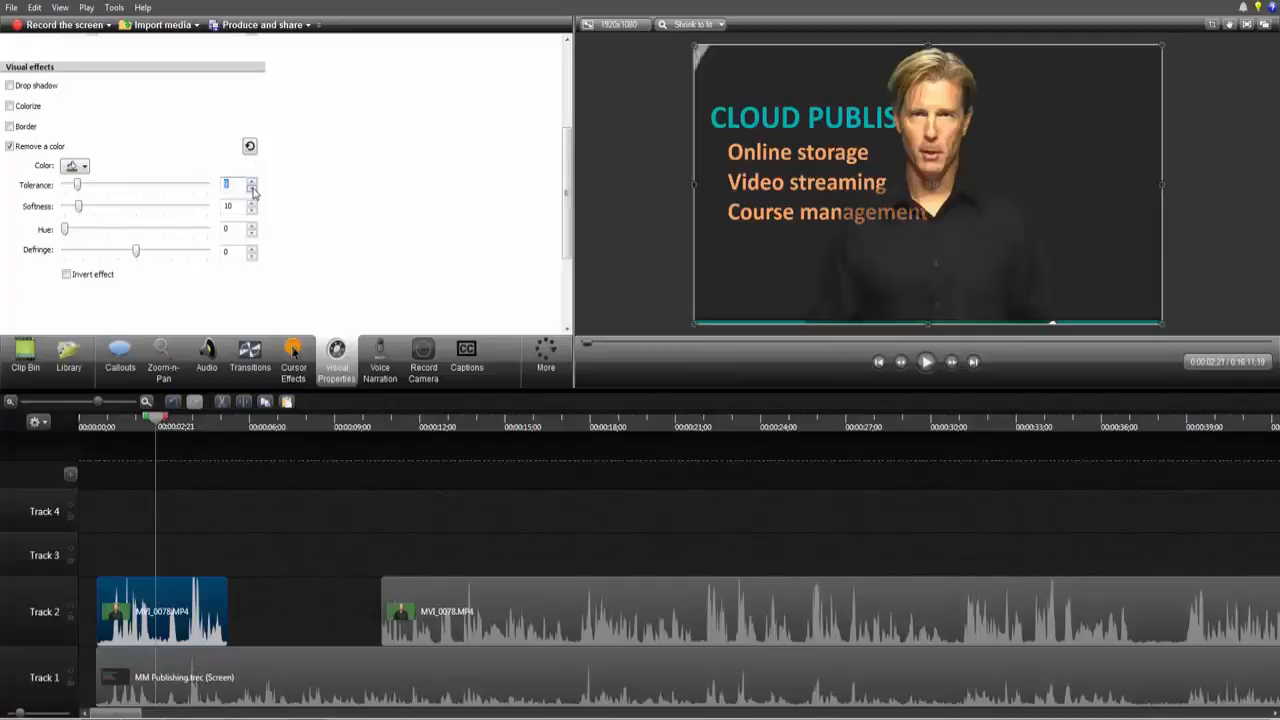
left_click(252, 185)
left_click(252, 190)
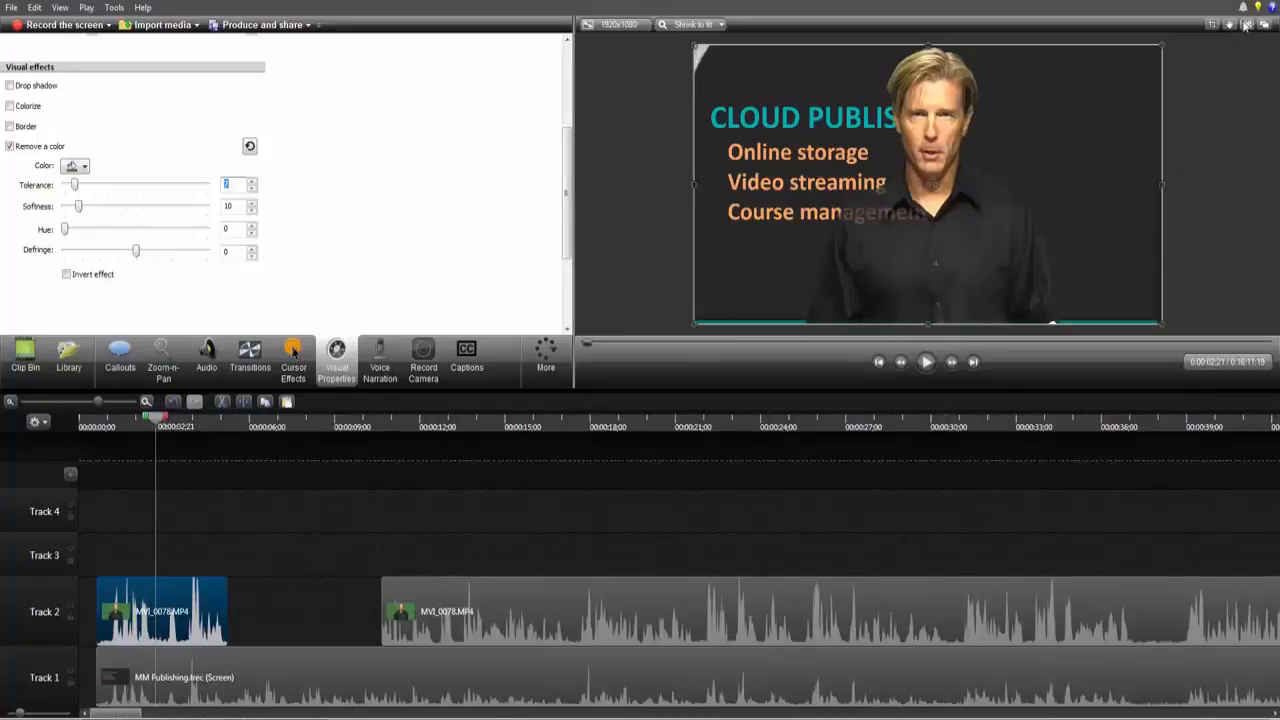
Step: Crop both sides of the first presenter piece slightly and move the presenter toward the right of the canvas
left_click(1212, 25)
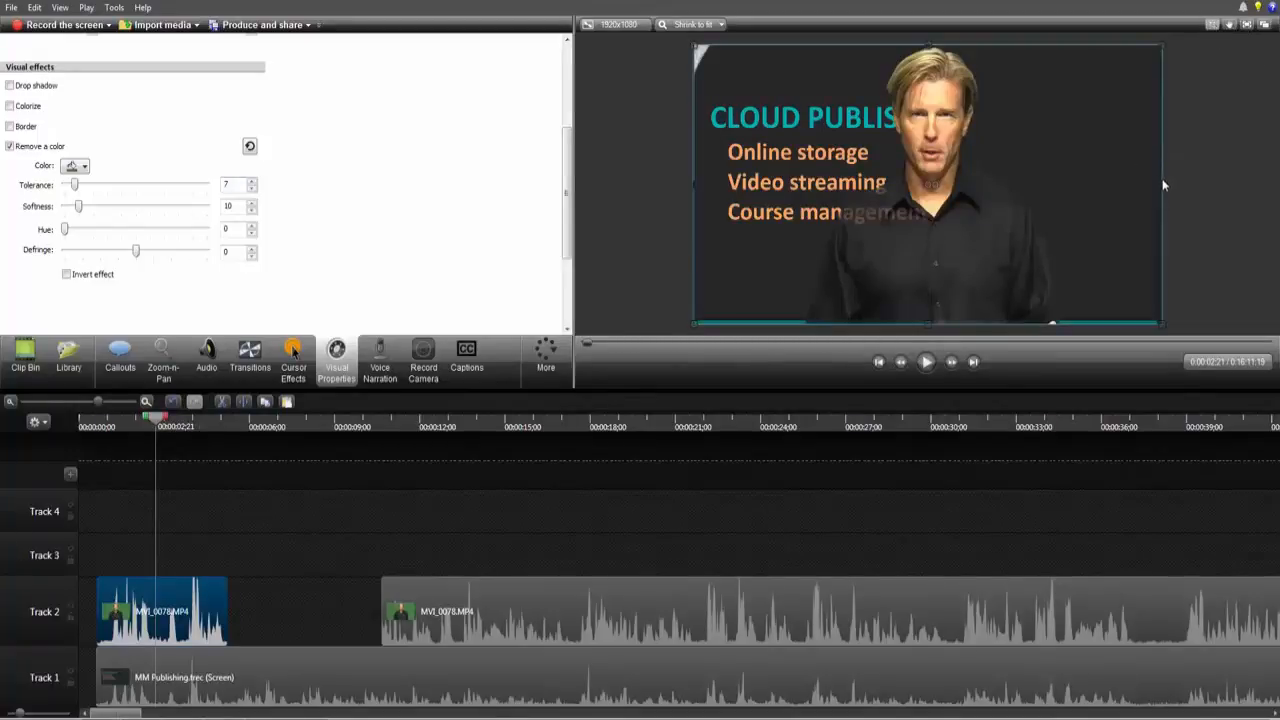
left_click_drag(1164, 185, 1139, 184)
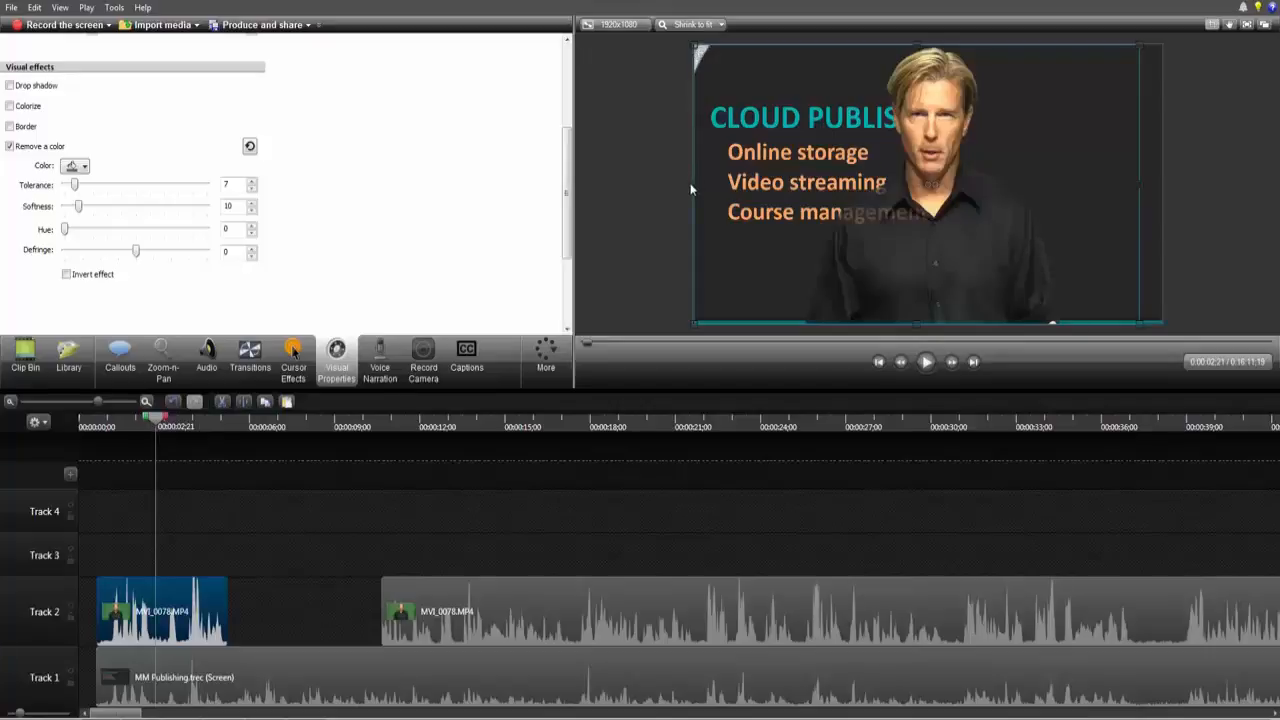
left_click_drag(692, 184, 718, 184)
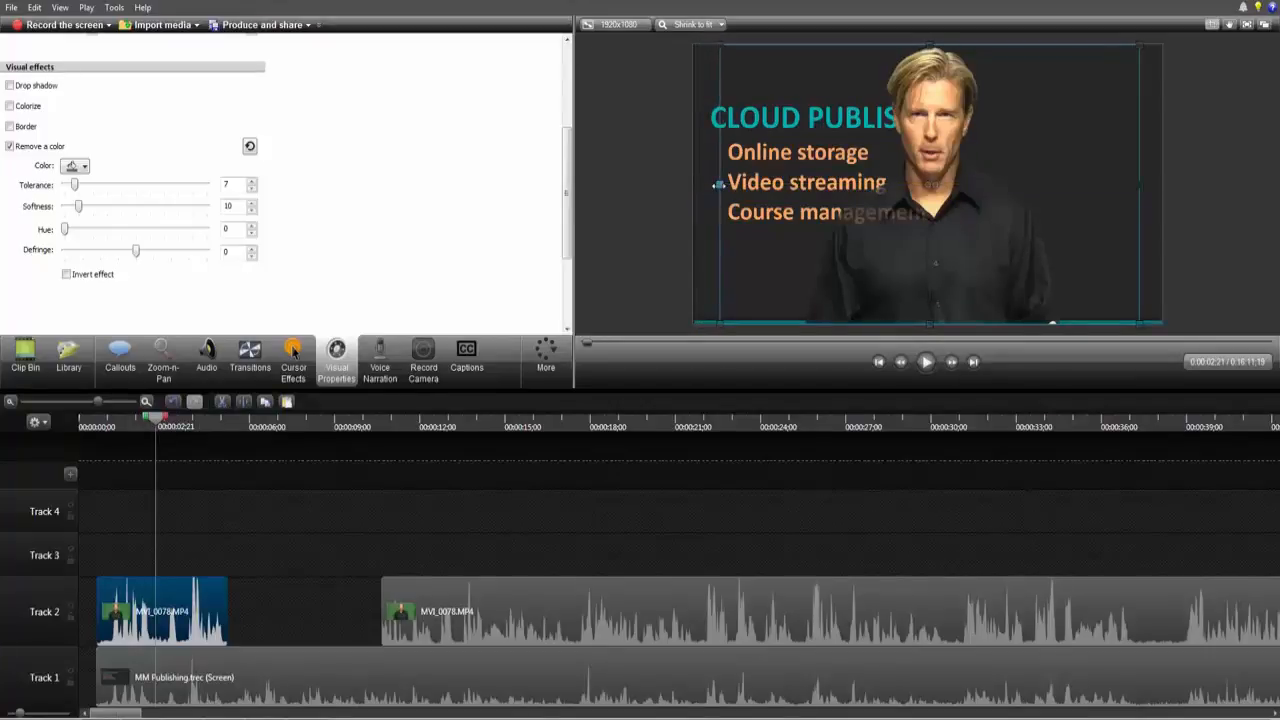
left_click_drag(945, 151, 1041, 148)
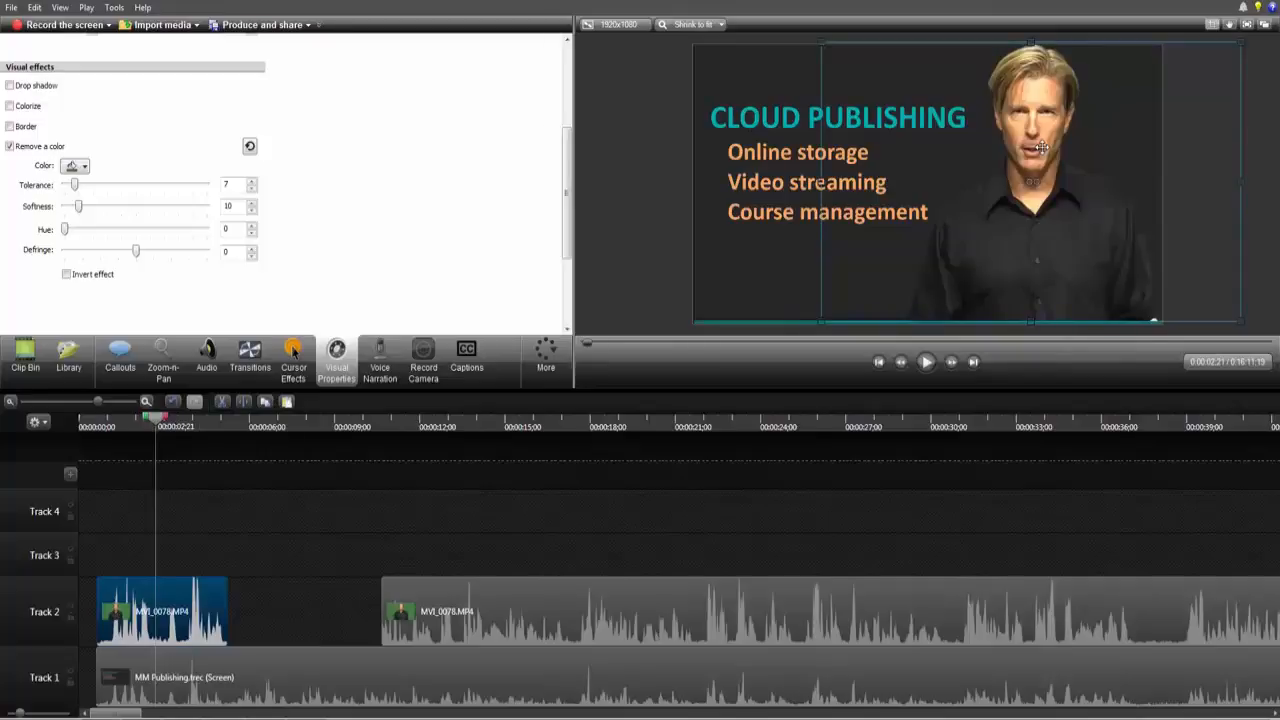
left_click(650, 168)
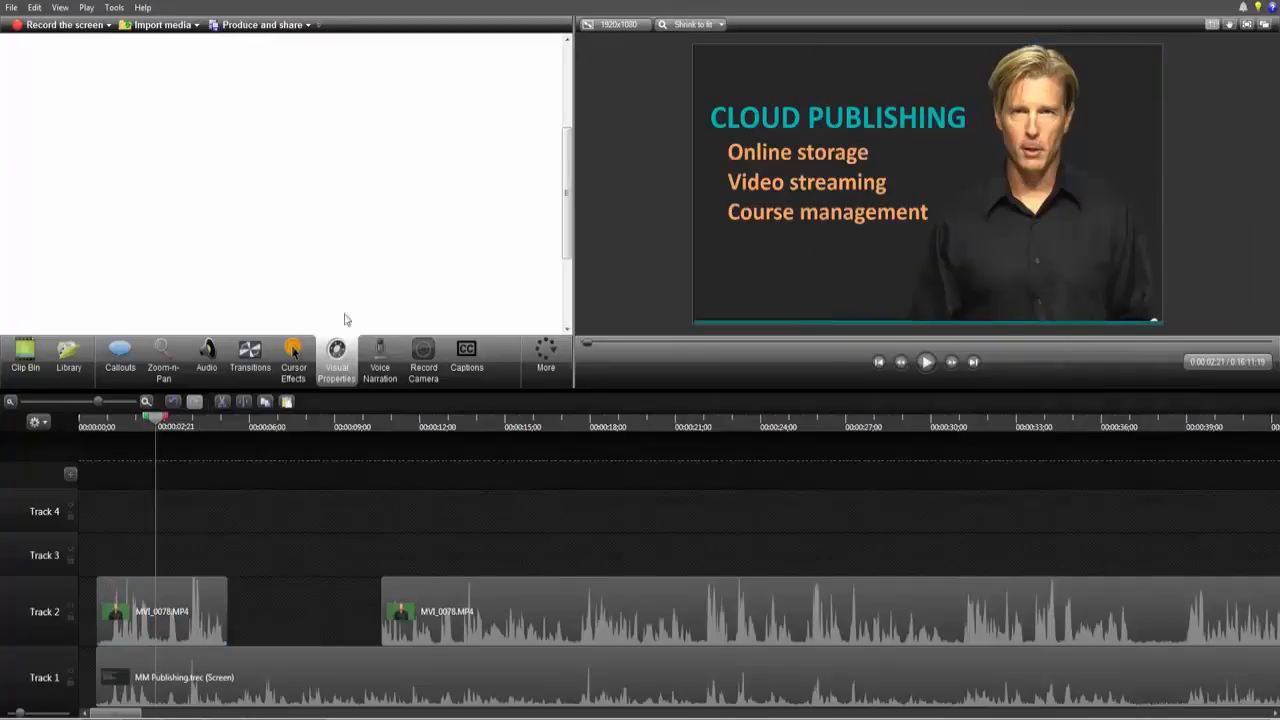
Step: Turn on Remove a color for the second MVI_0078.MP4 piece and move the presenter toward the right of the canvas
left_click(168, 603)
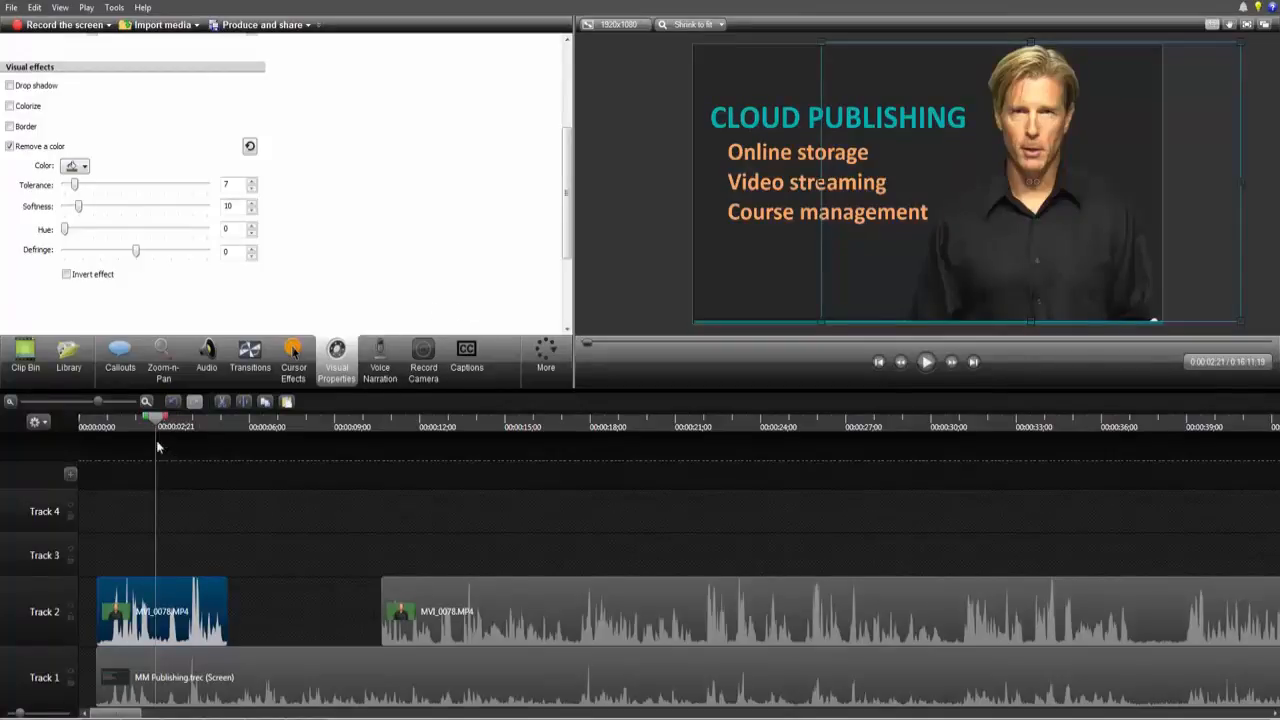
left_click_drag(157, 425, 443, 560)
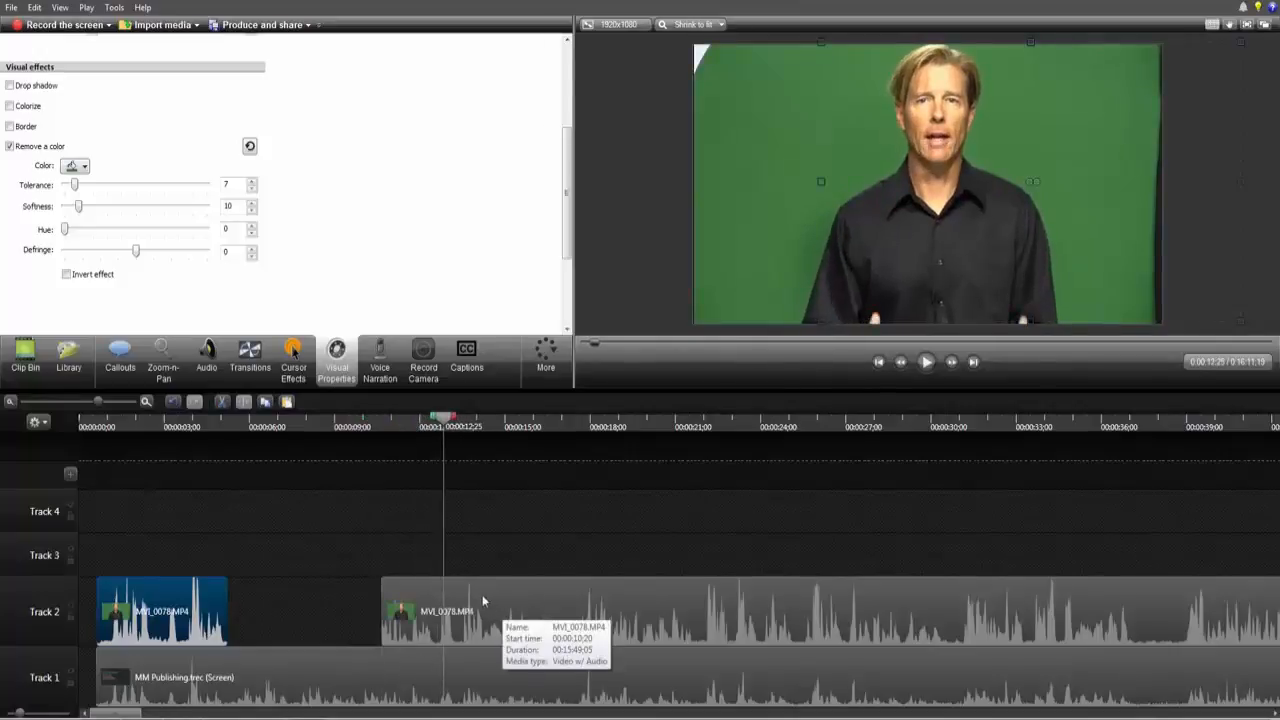
left_click(483, 598)
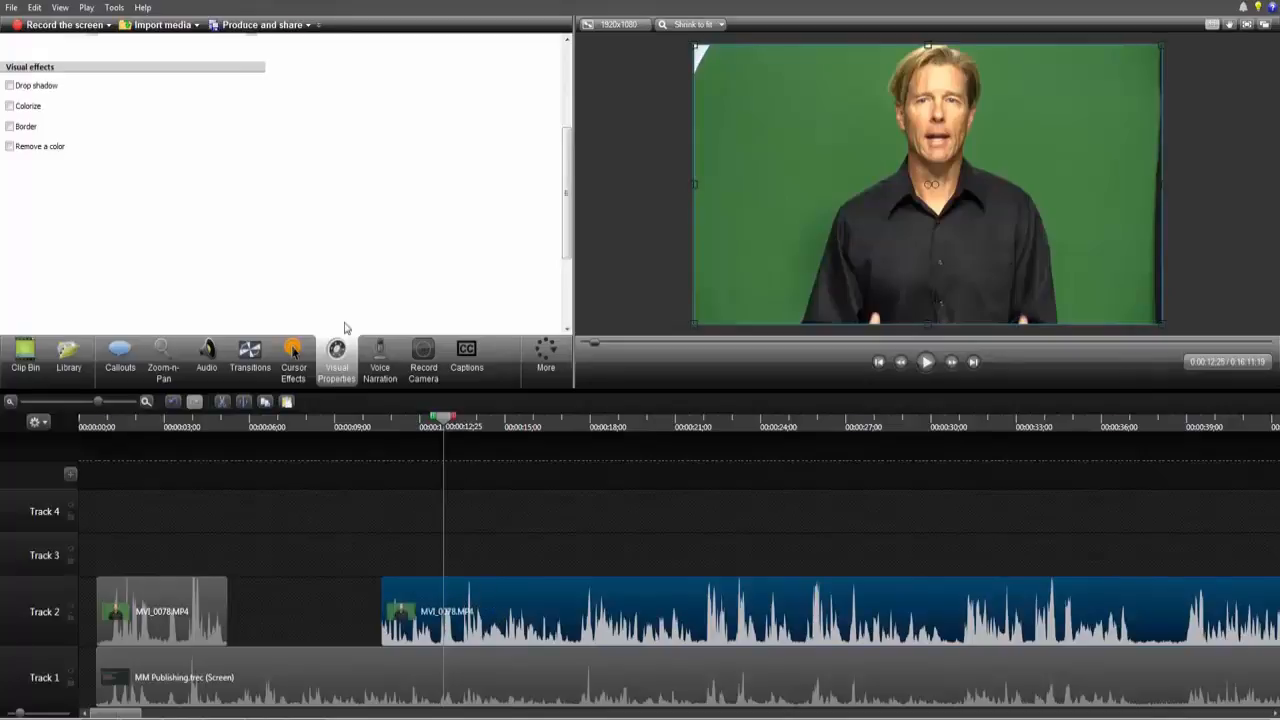
left_click(9, 147)
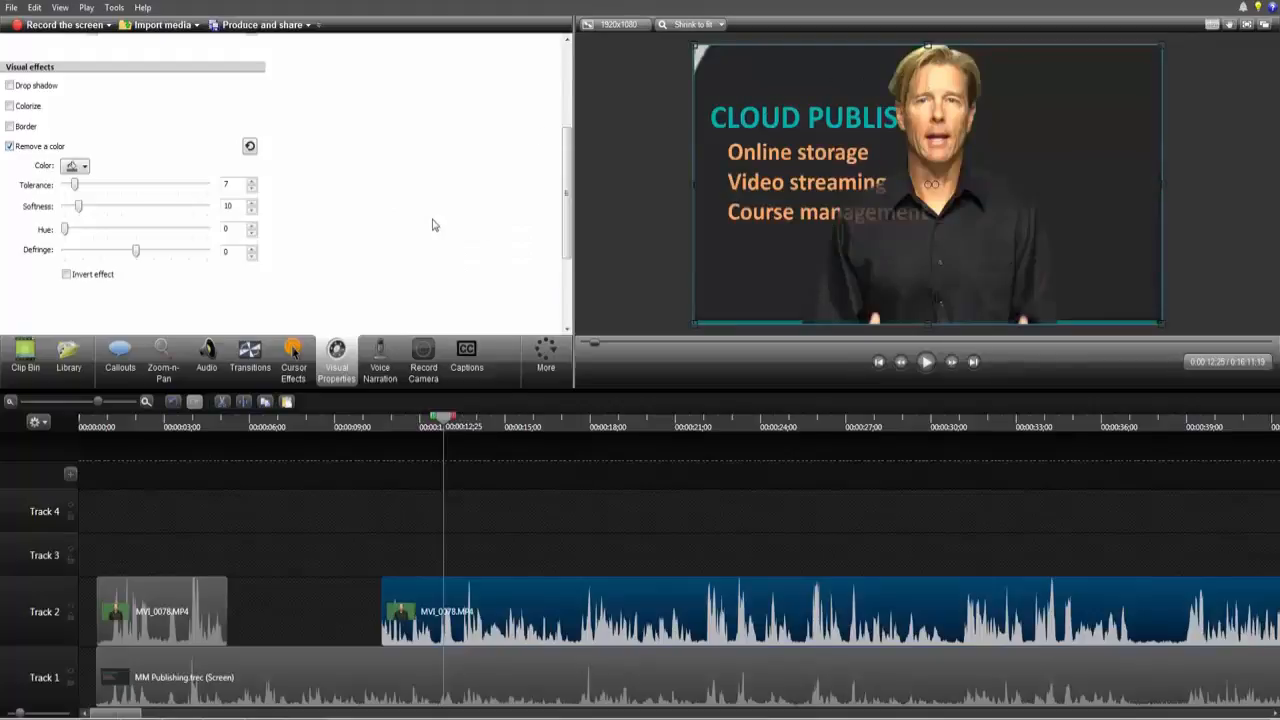
left_click_drag(952, 150, 1056, 148)
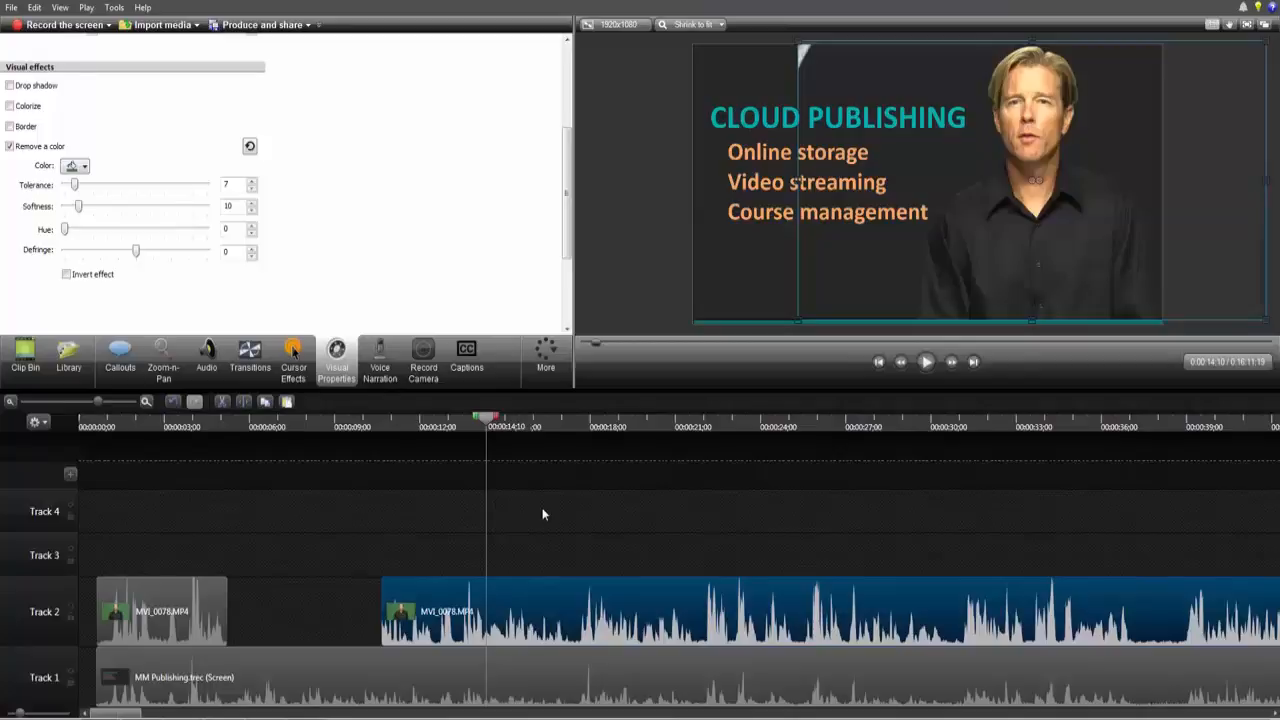
Step: Split the second presenter piece at about 00:00:17;14 and move the new piece about eight seconds later
left_click(503, 676)
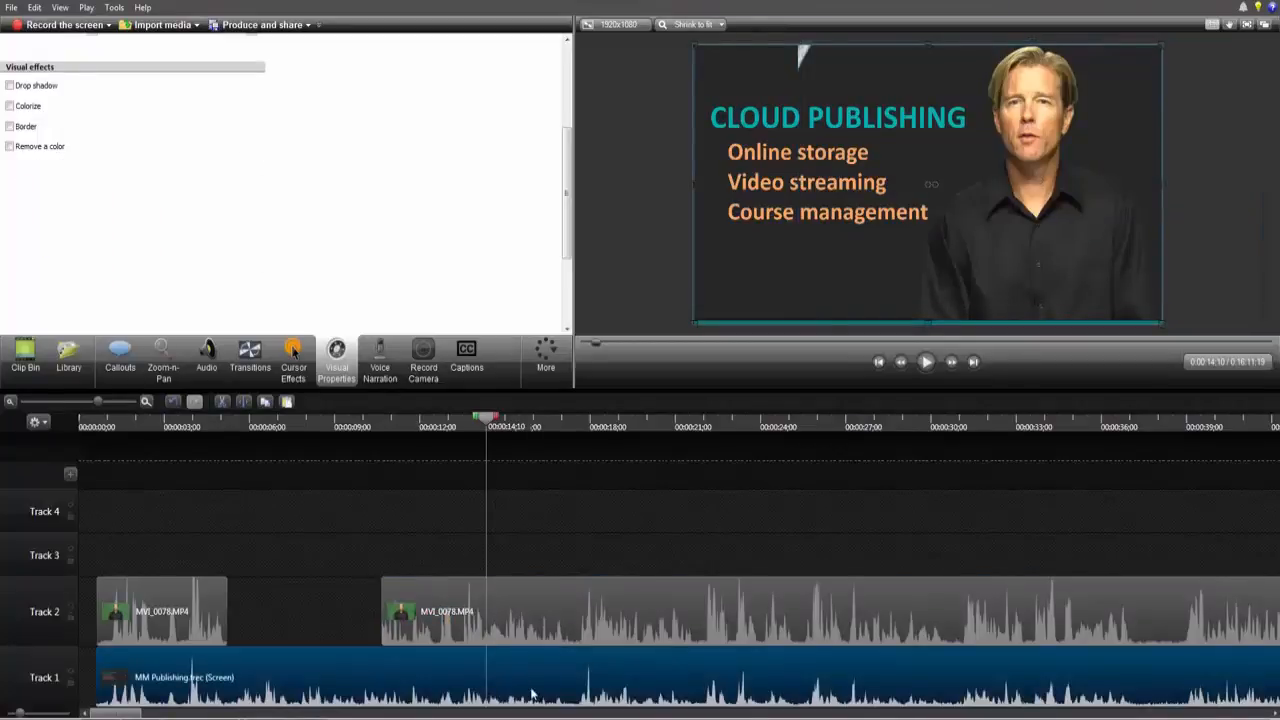
left_click(508, 600)
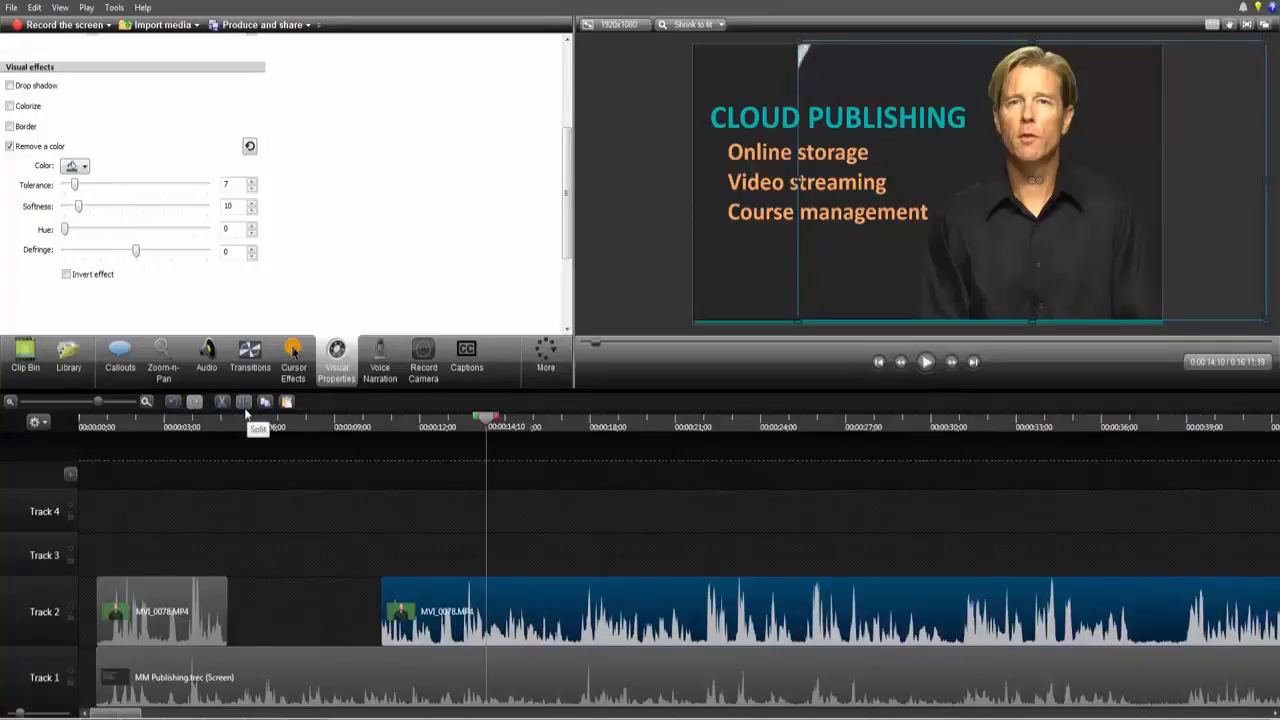
left_click_drag(490, 428, 575, 452)
left_click(249, 405)
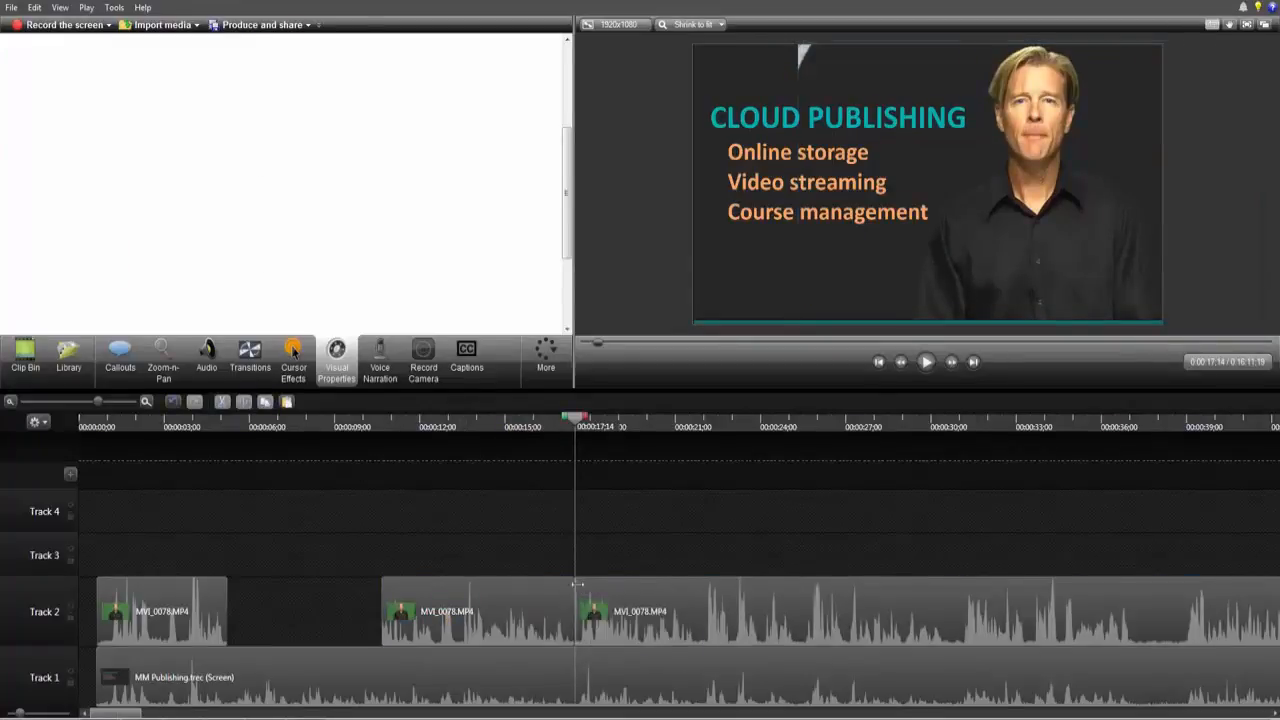
left_click_drag(580, 590, 808, 612)
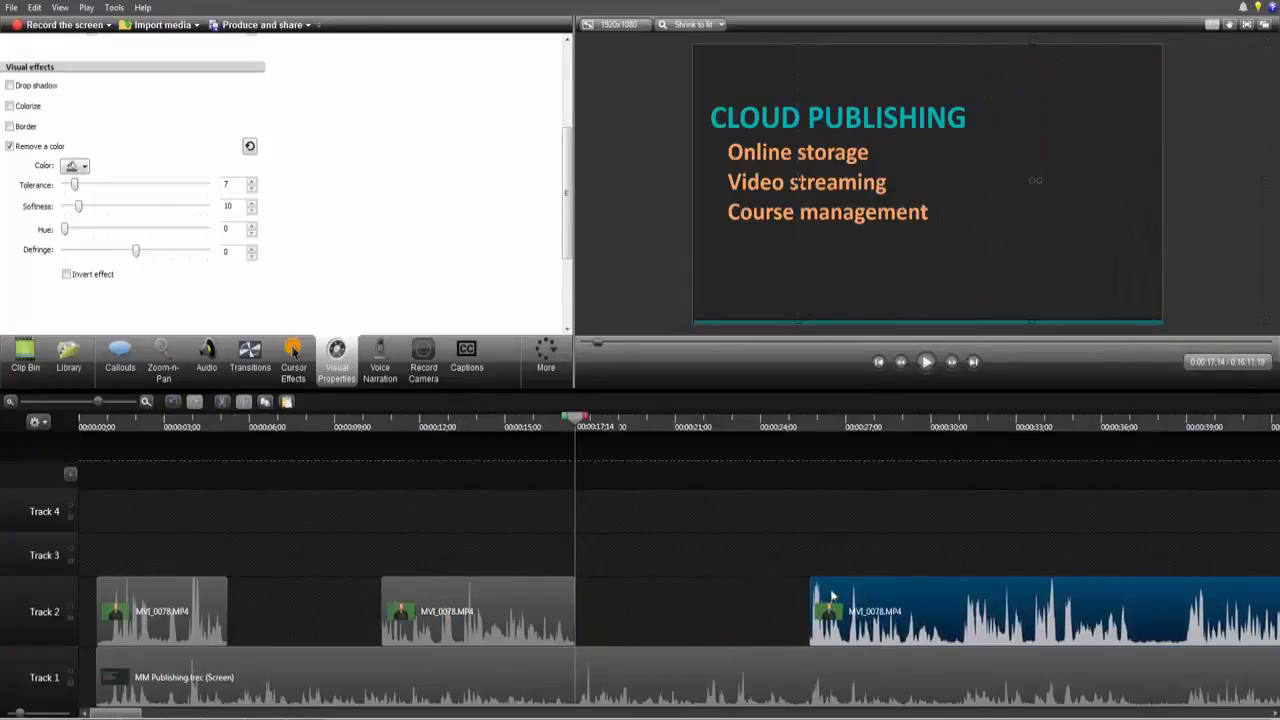
Step: Split the third presenter piece at about 00:00:32;28 and move the new piece about four seconds later
left_click_drag(665, 440, 1014, 440)
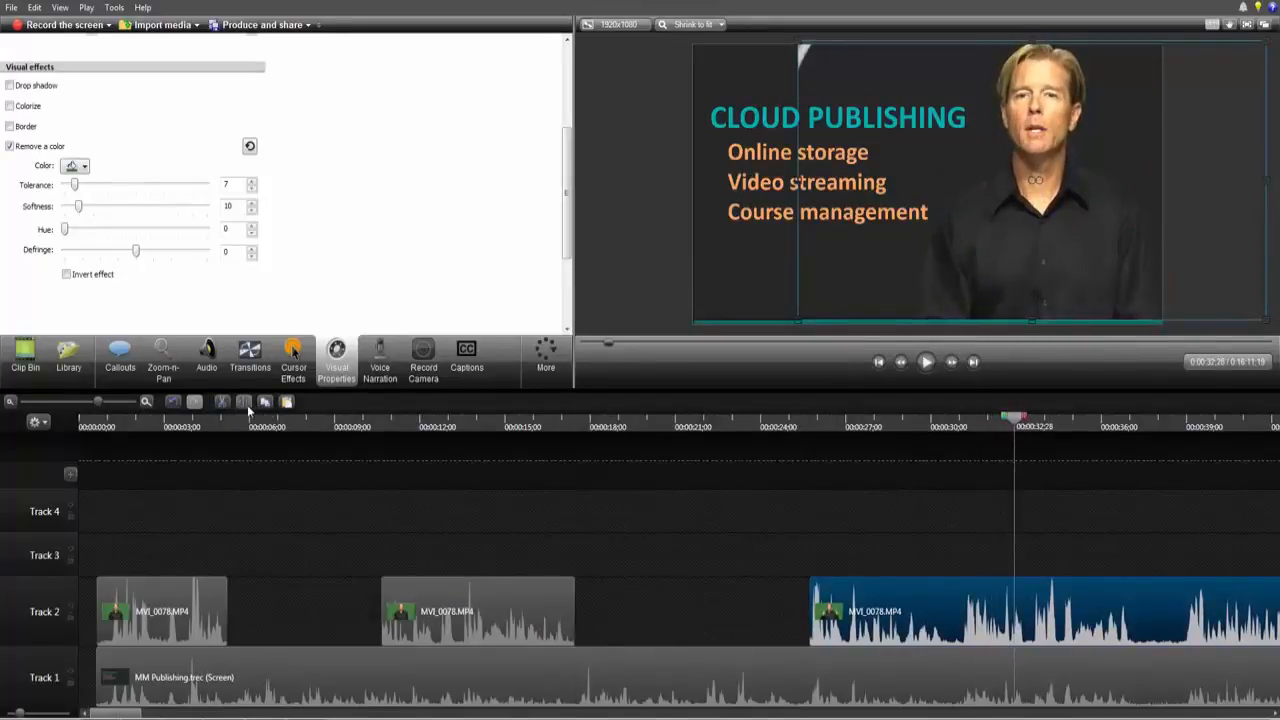
left_click(288, 403)
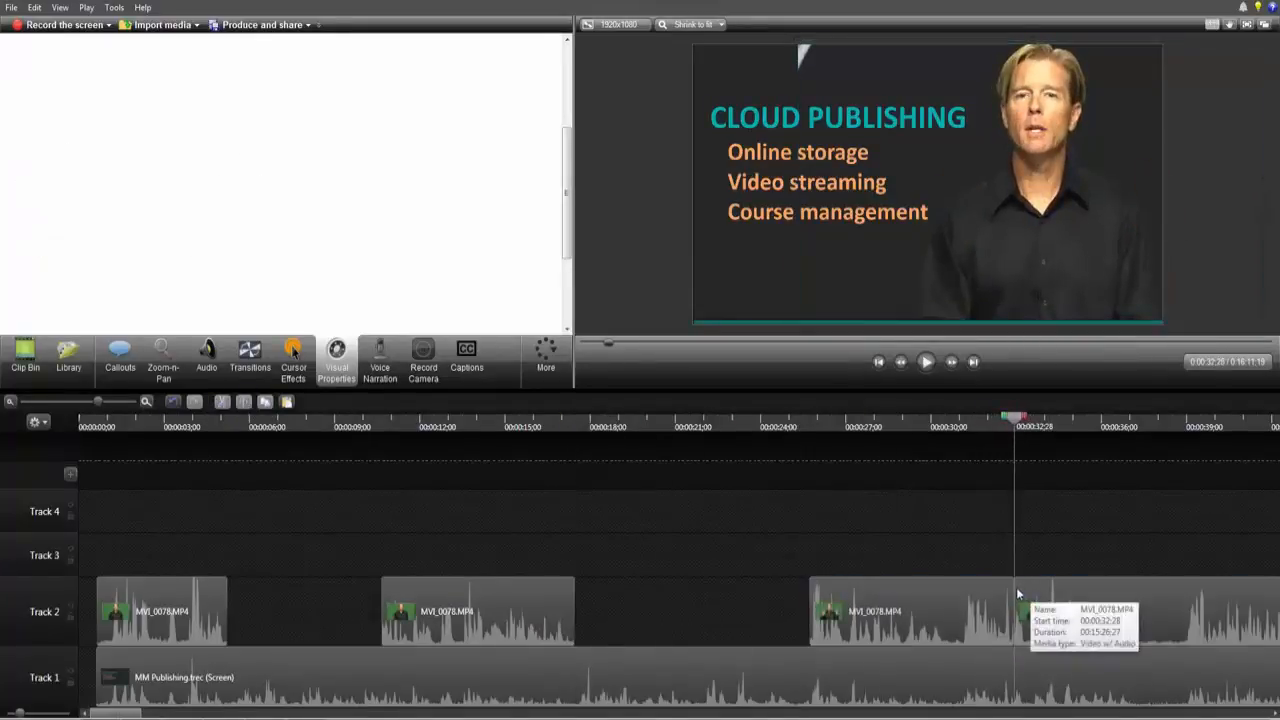
left_click_drag(1043, 600, 1161, 608)
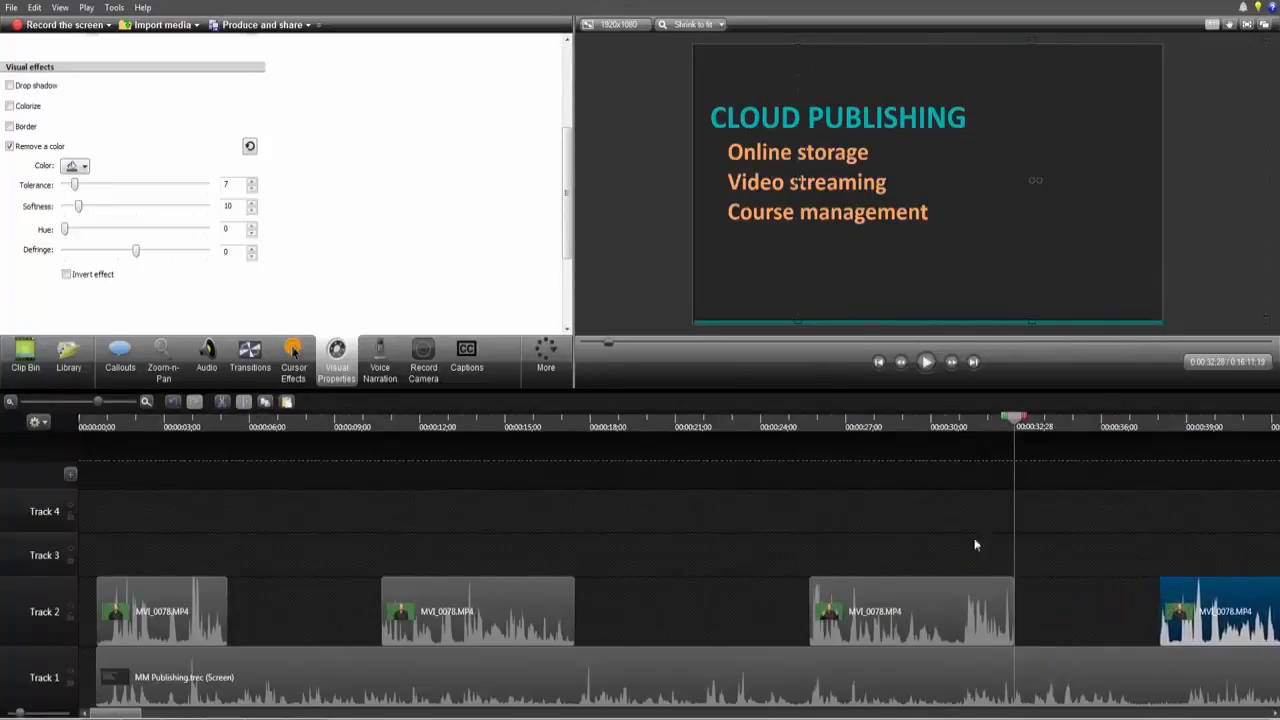
Step: Crop the left edge of the third presenter piece a bit further in the preview
left_click(10, 402)
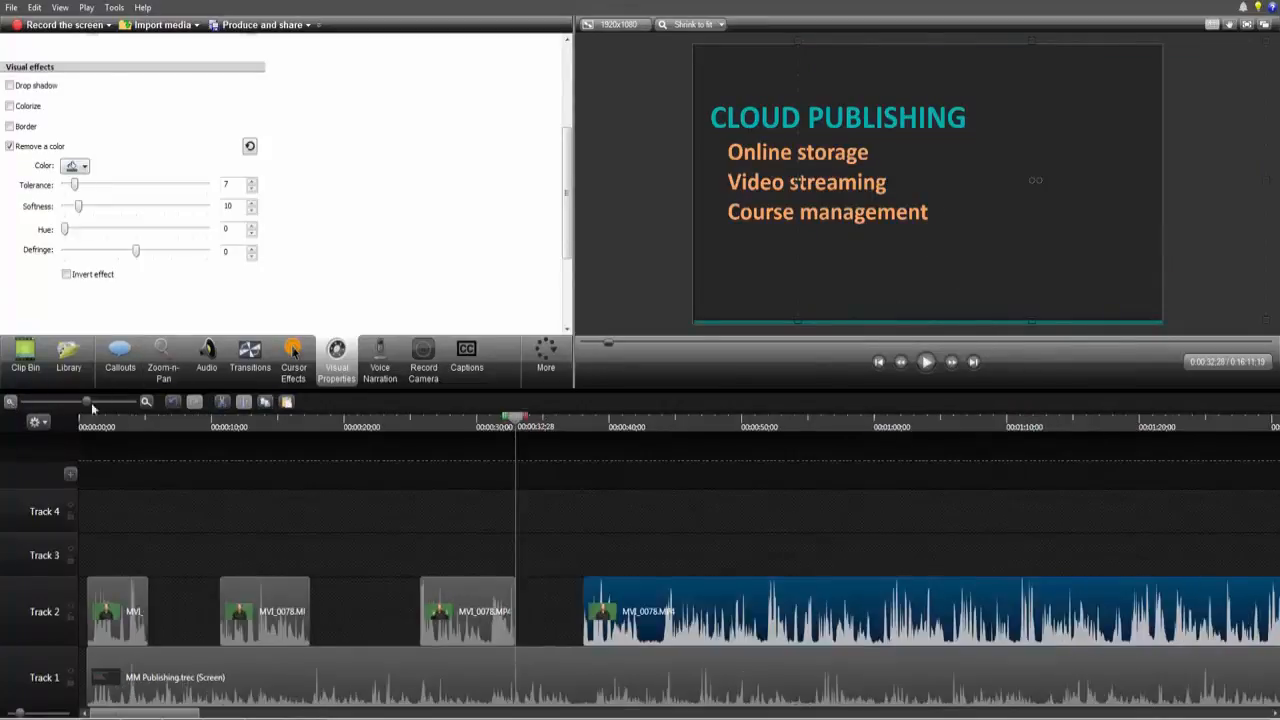
left_click_drag(139, 467, 563, 610)
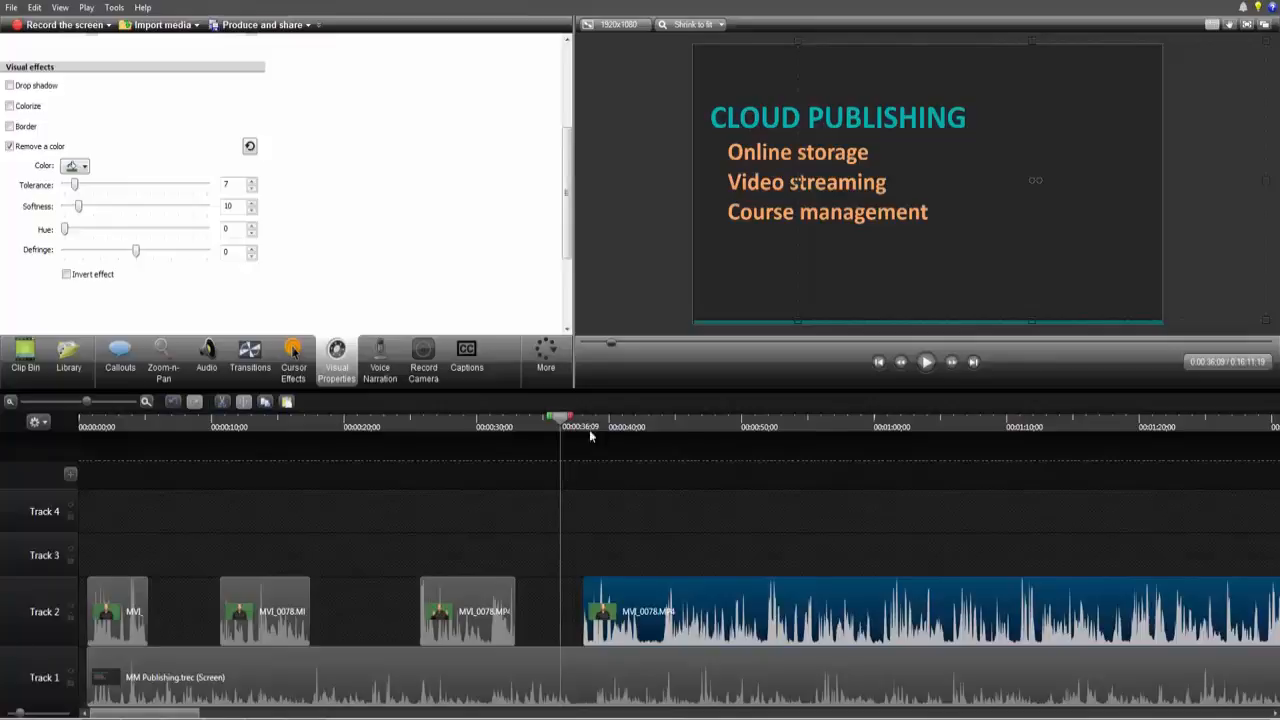
left_click_drag(565, 420, 360, 593)
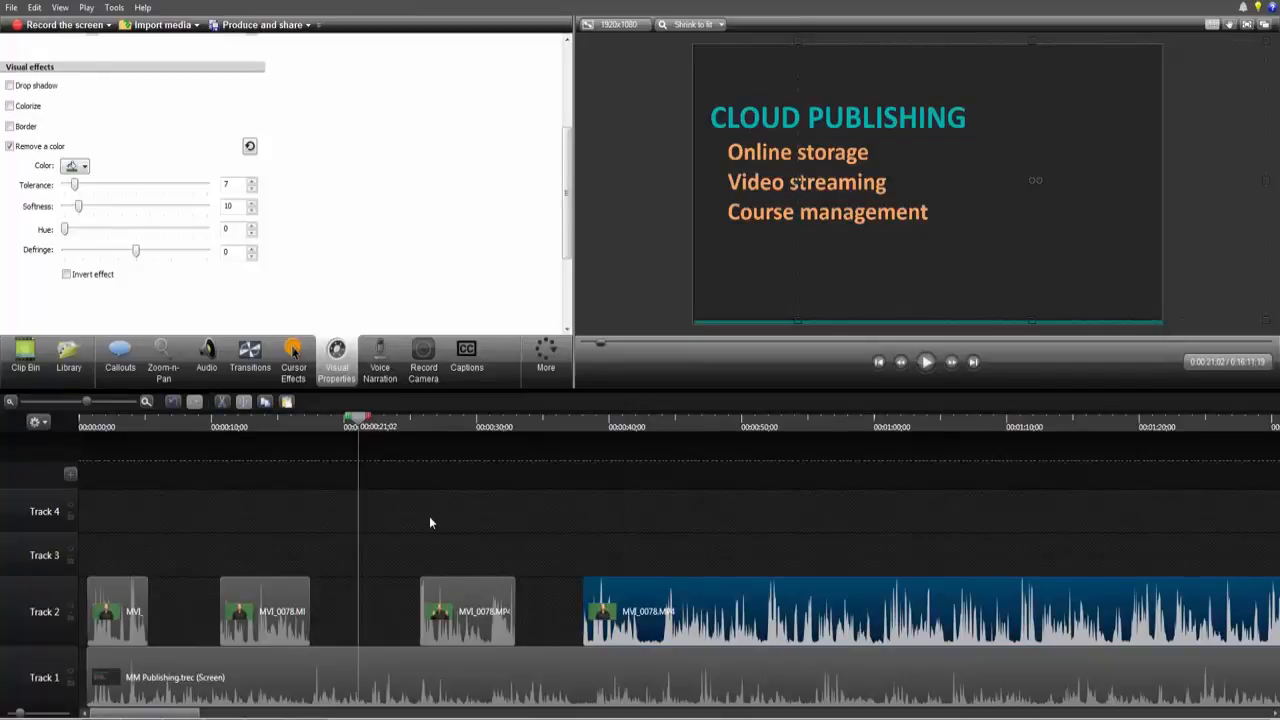
left_click_drag(357, 420, 466, 463)
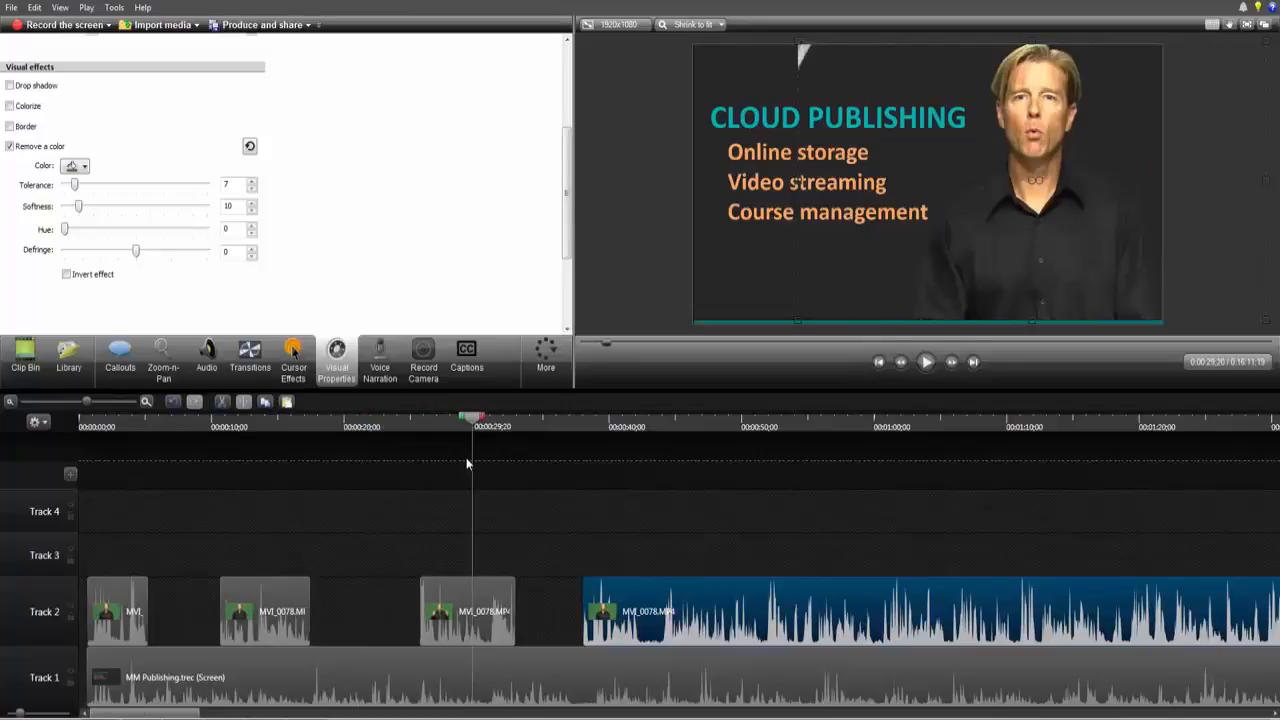
left_click(965, 145)
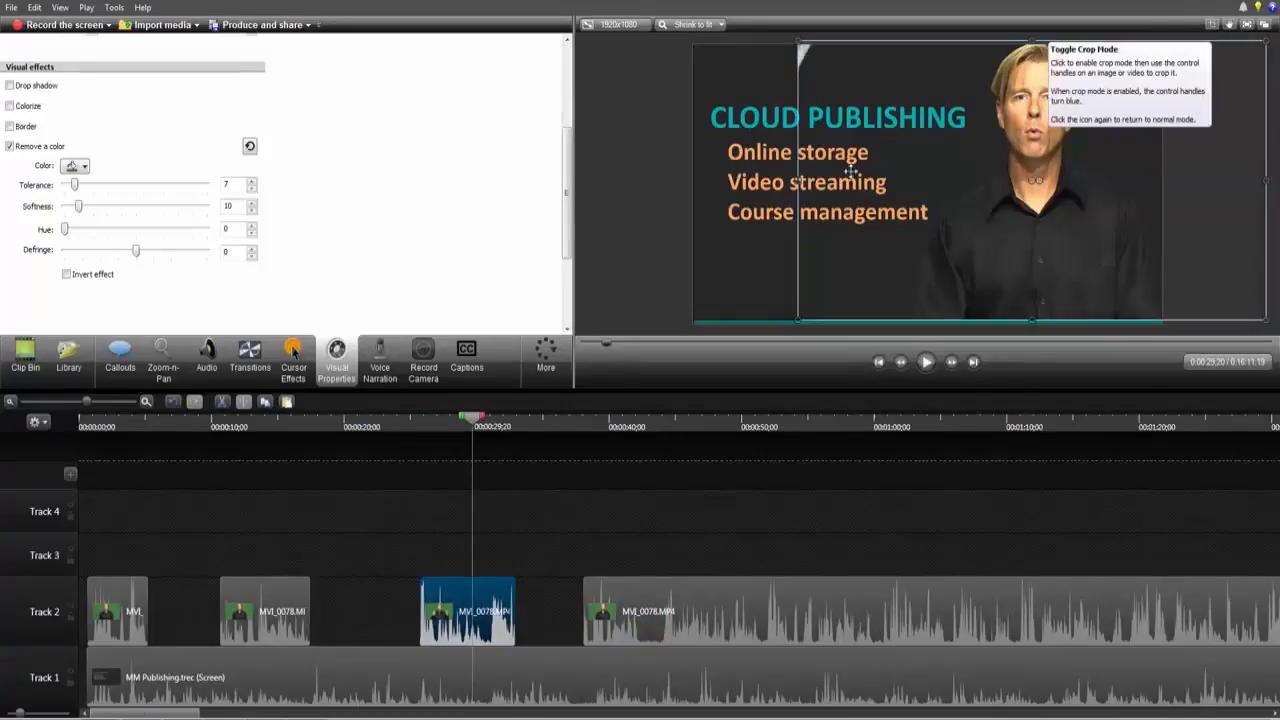
left_click(1212, 27)
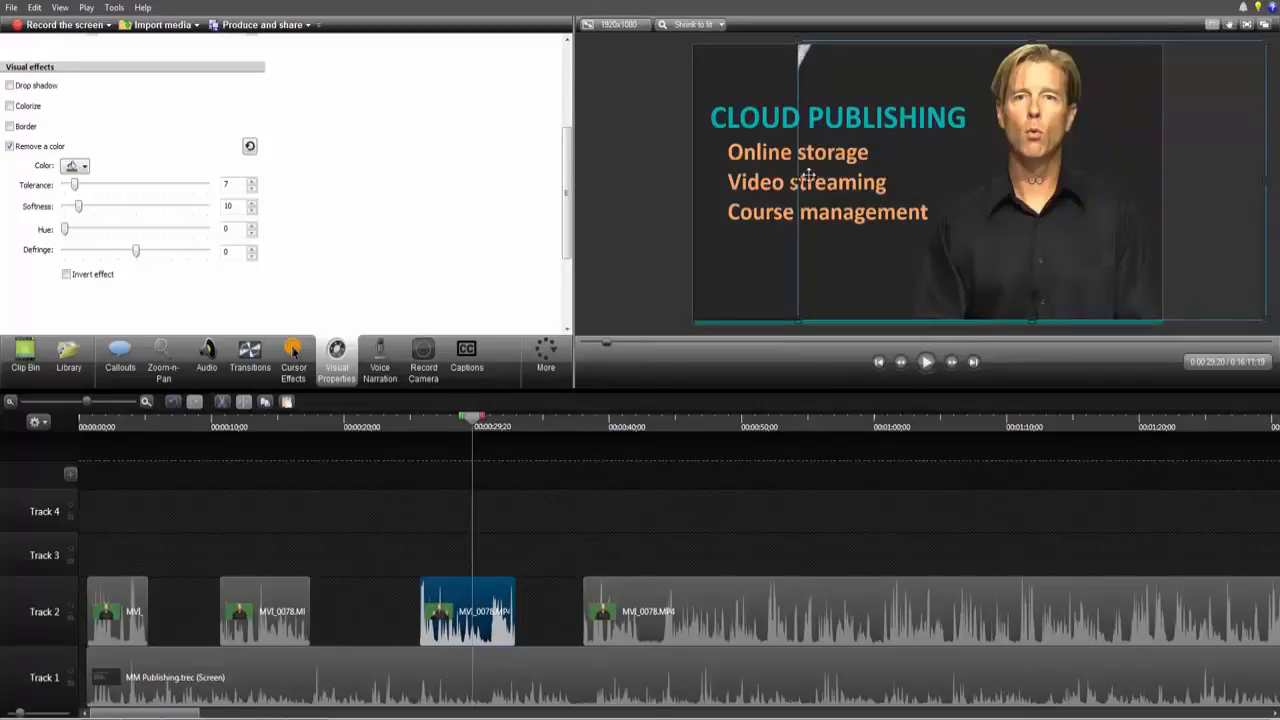
left_click_drag(799, 182, 838, 182)
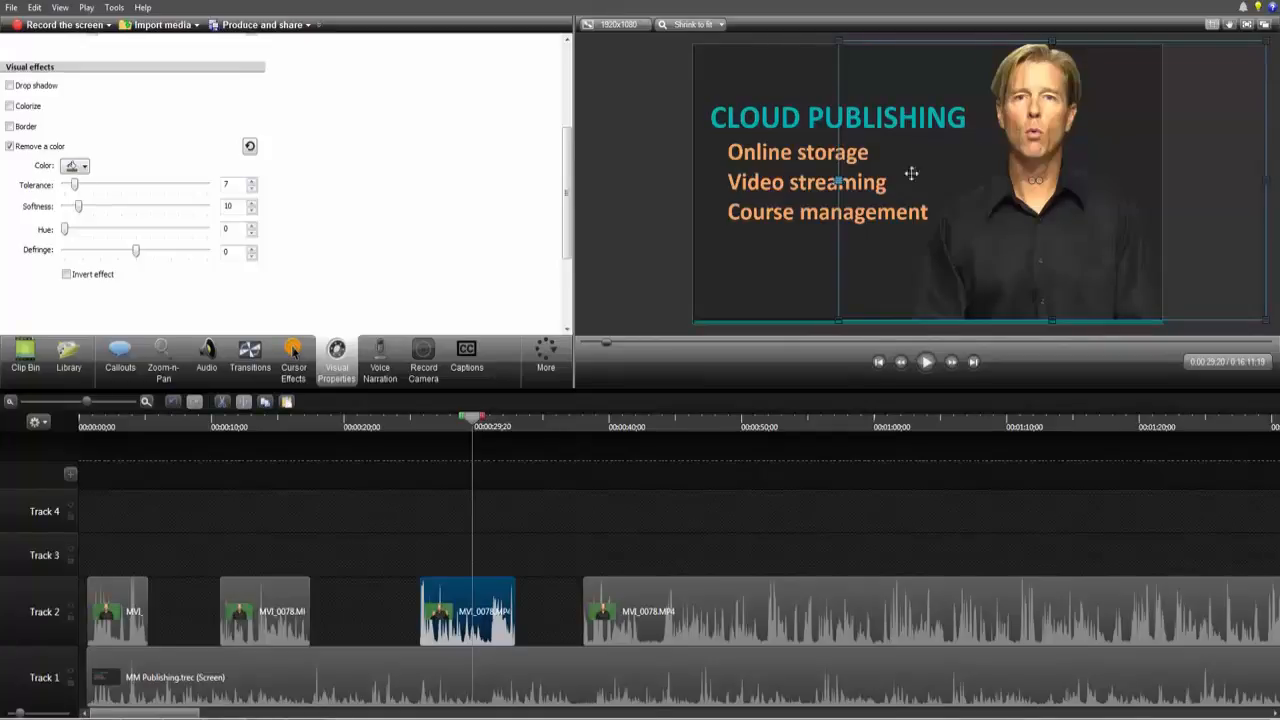
Step: Scrub the timeline to preview the presenter pieces over the screen recording
left_click(558, 420)
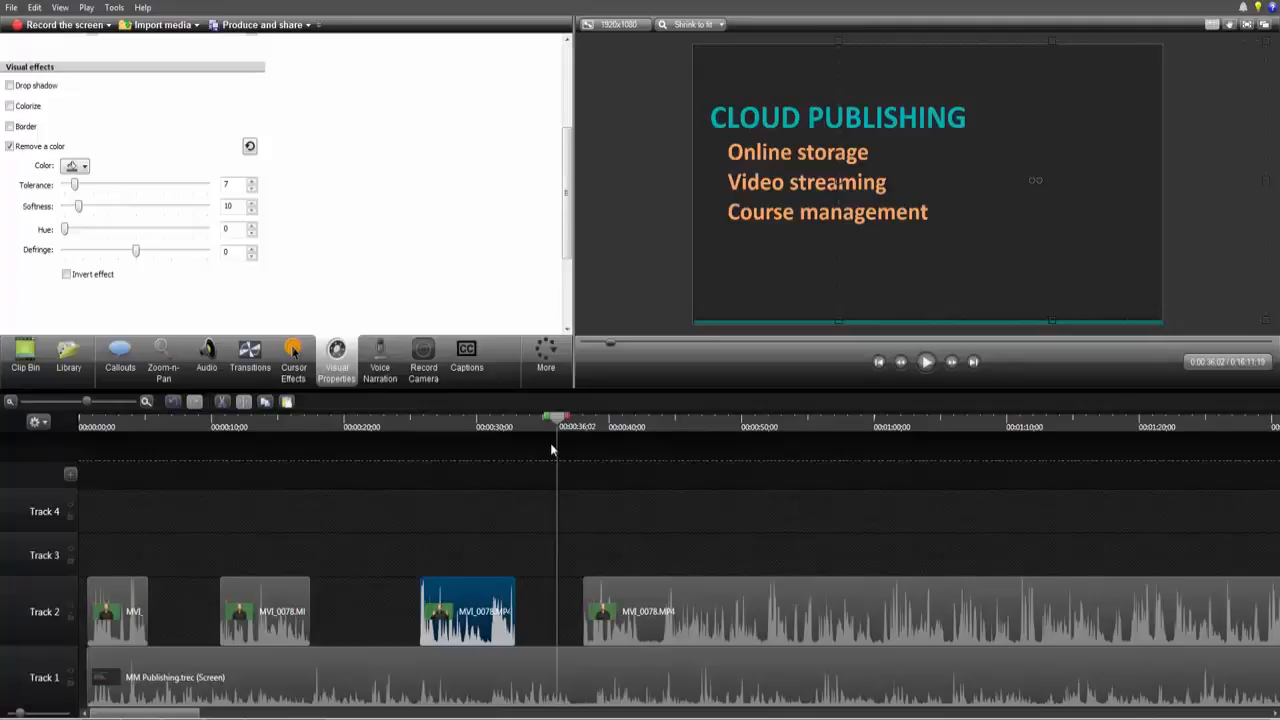
left_click_drag(558, 420, 179, 476)
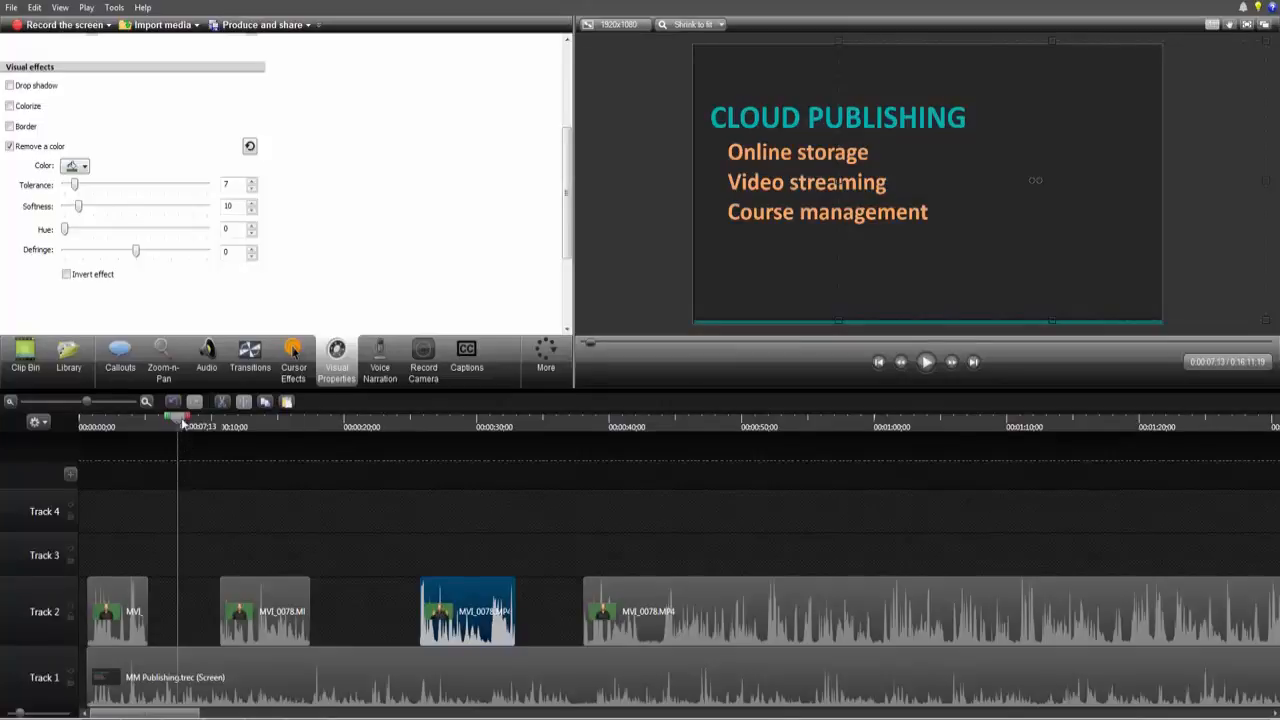
left_click_drag(180, 422, 259, 453)
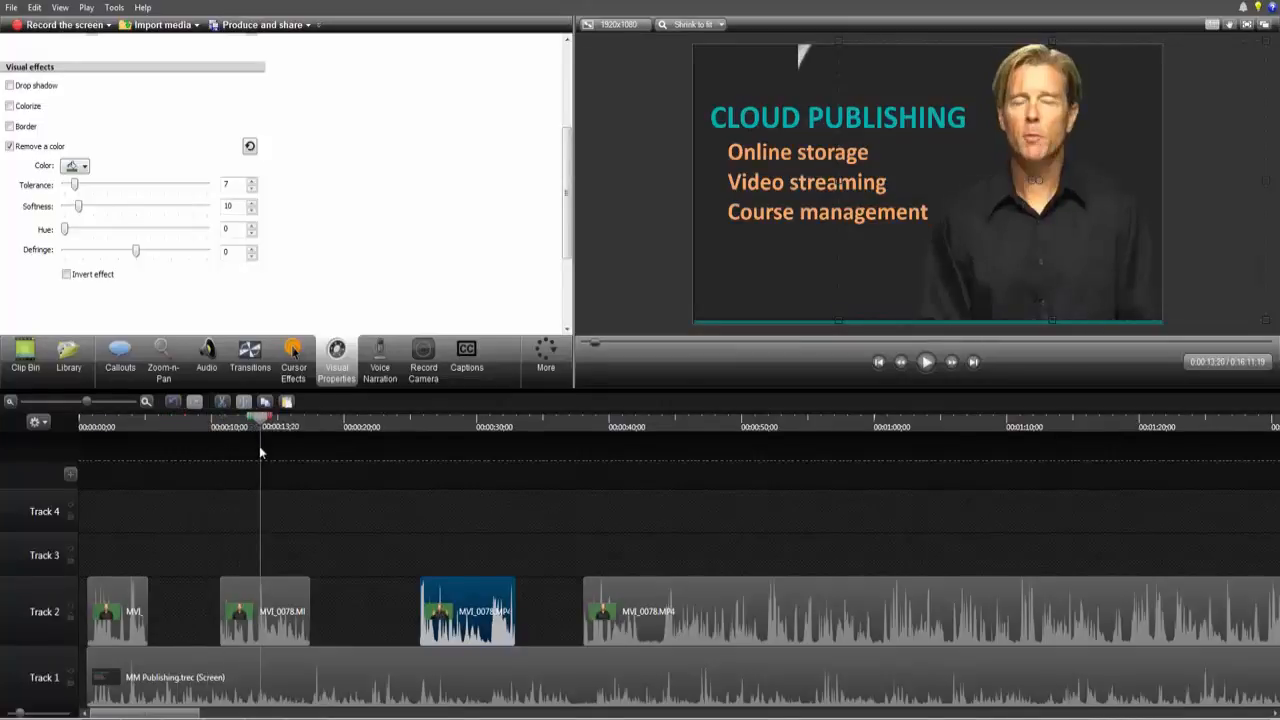
left_click(474, 492)
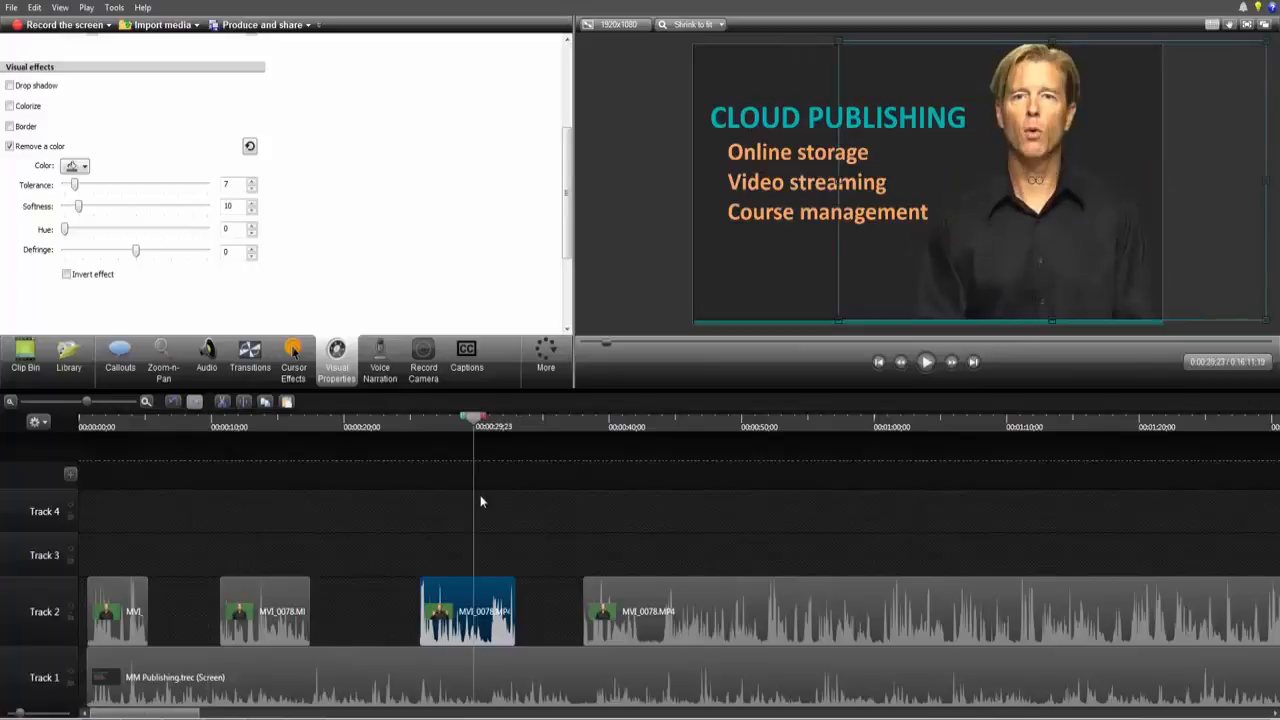